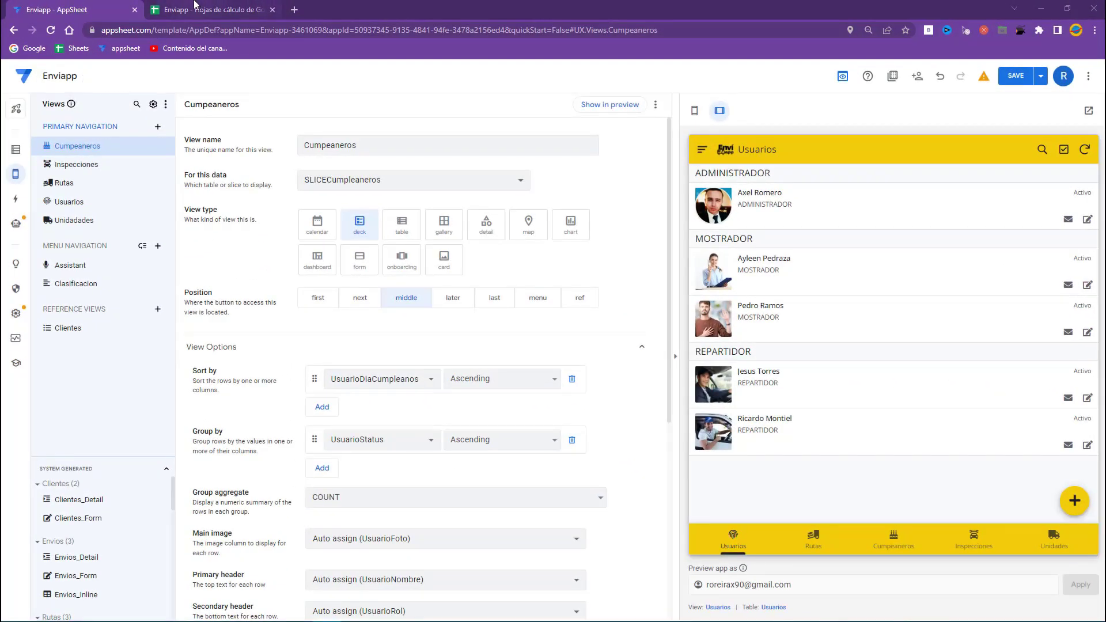
Compare the ClienteRFC and ClienteTelefono columns in the Enviapp sheet with AppSheet's Clientes column settings
click(195, 7)
click(212, 203)
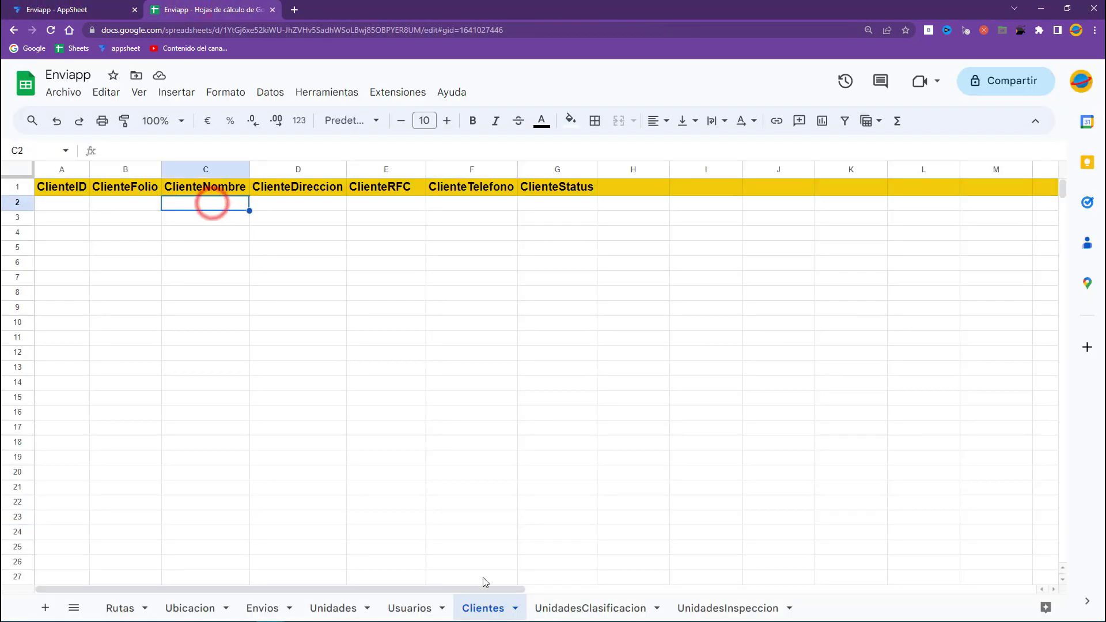
click(448, 187)
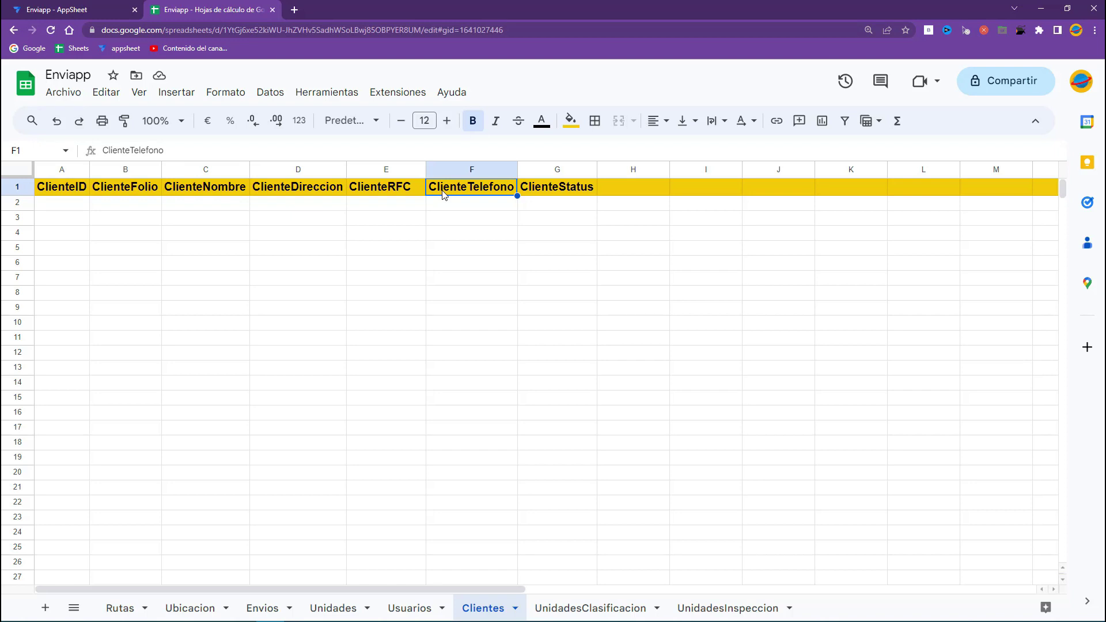
click(452, 168)
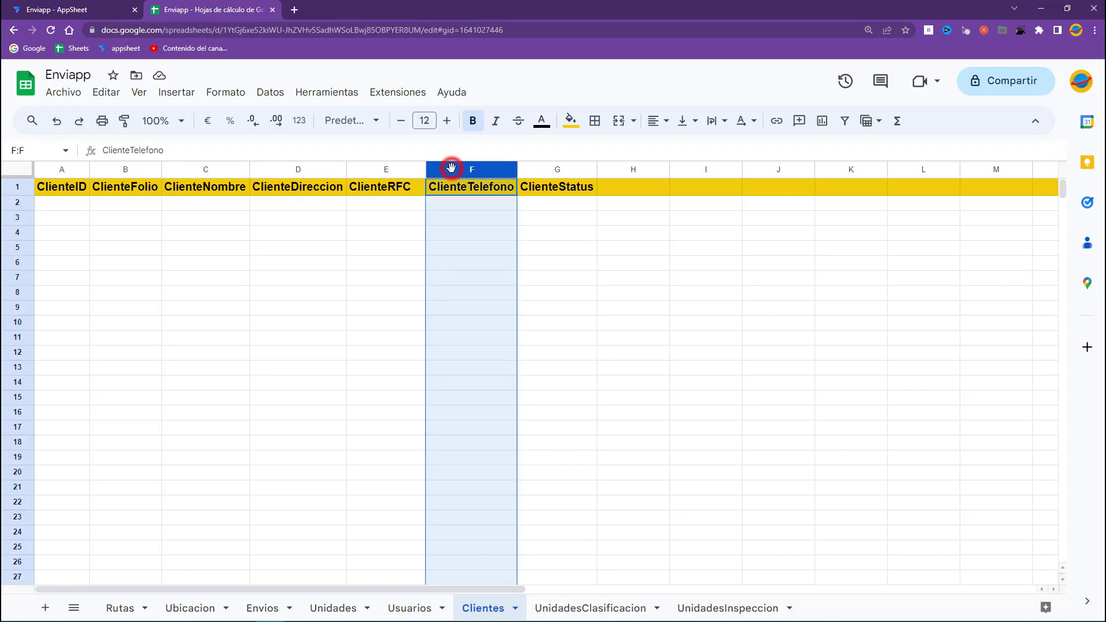
click(376, 167)
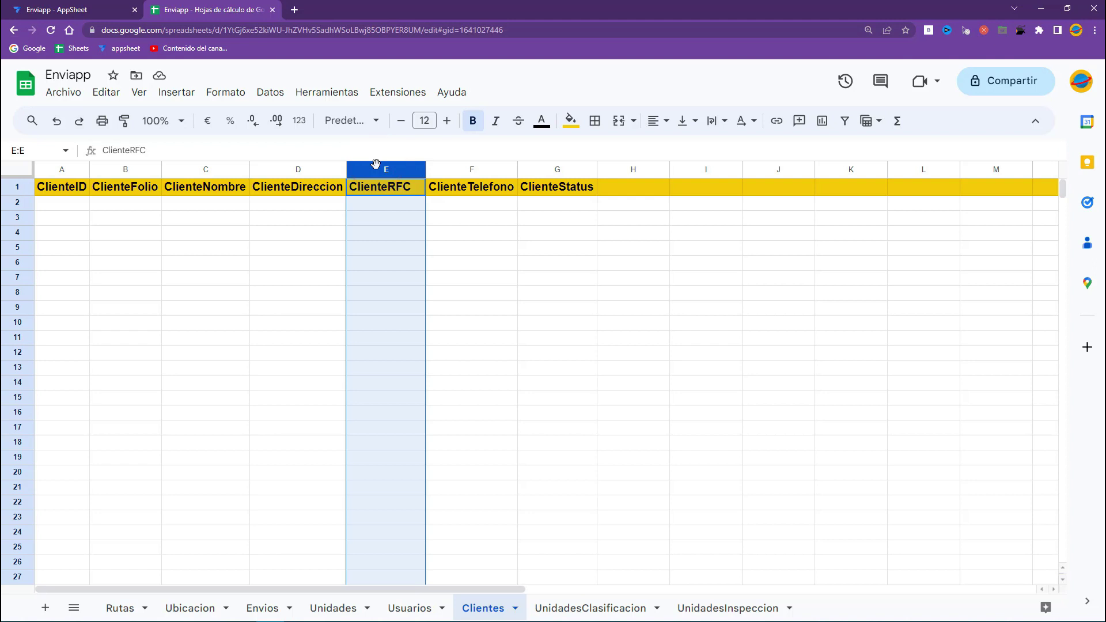
click(451, 169)
click(70, 5)
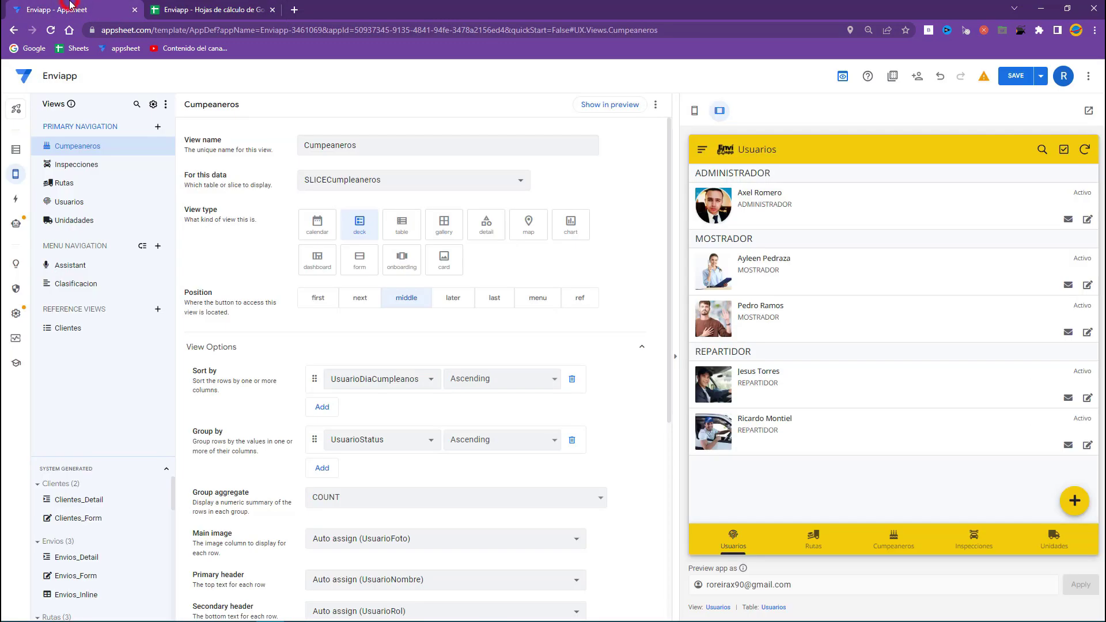
click(16, 150)
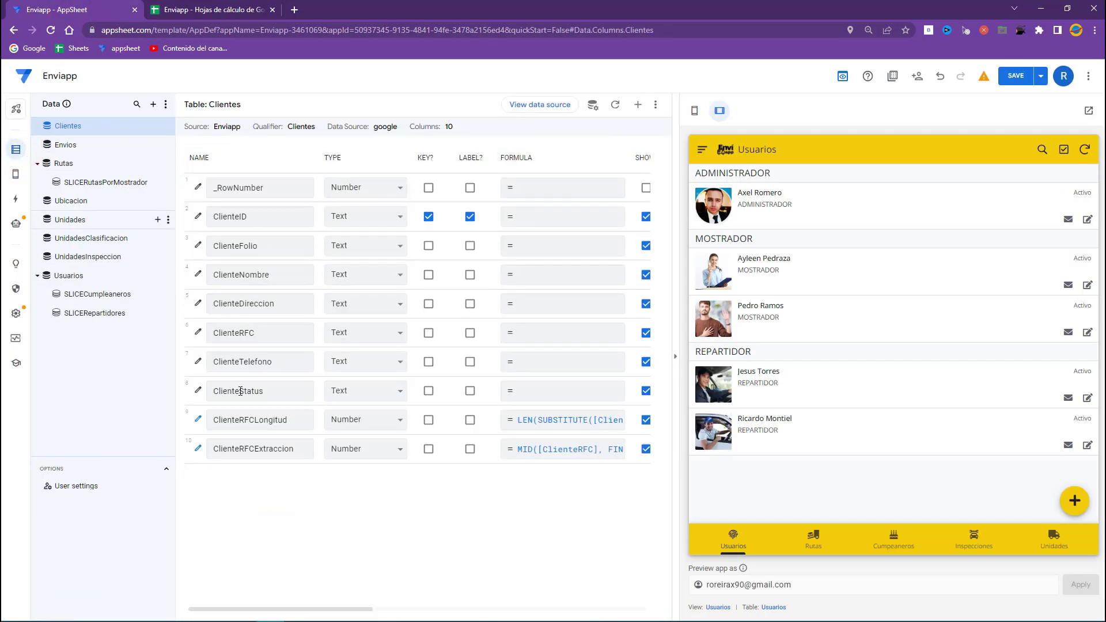
click(270, 362)
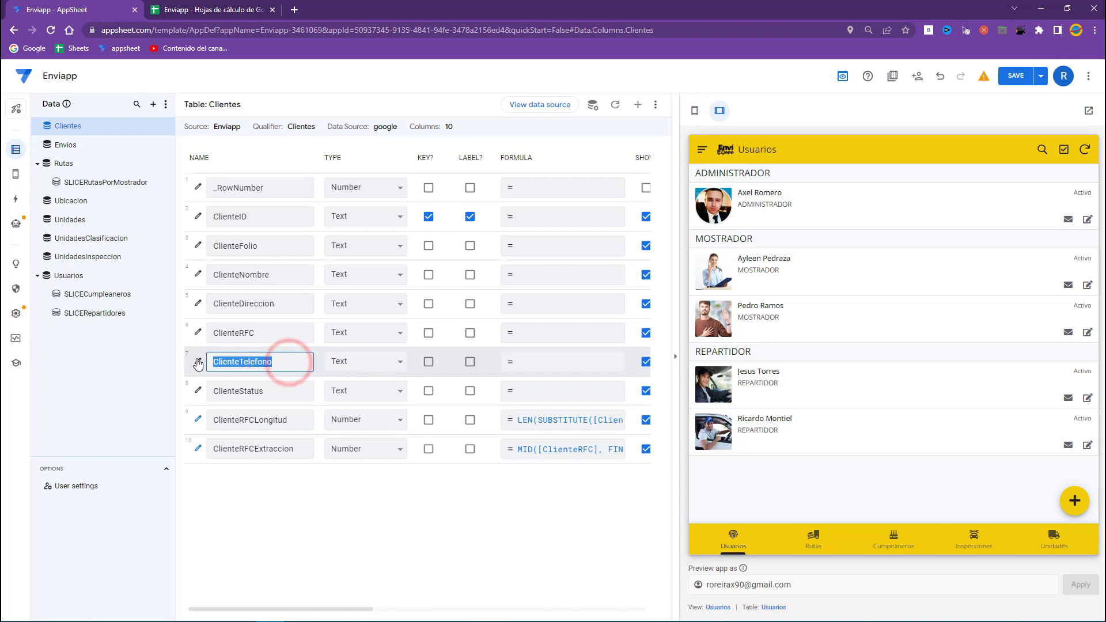
Set the Clientes view's position to menu and its view type to table, checking it in the preview
click(15, 178)
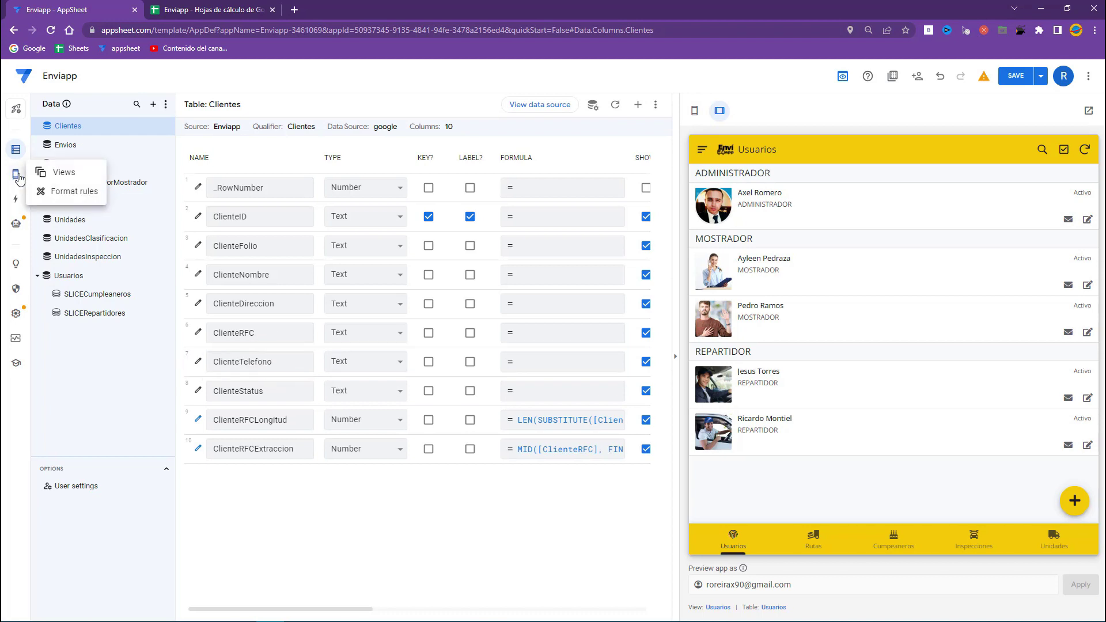
click(54, 173)
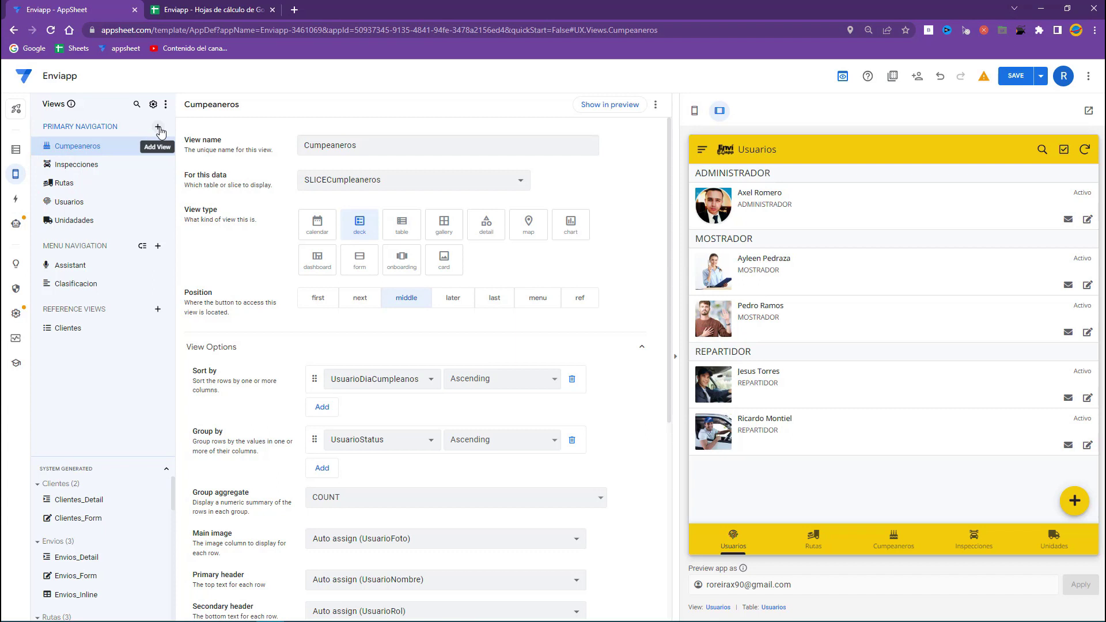
click(68, 328)
click(536, 313)
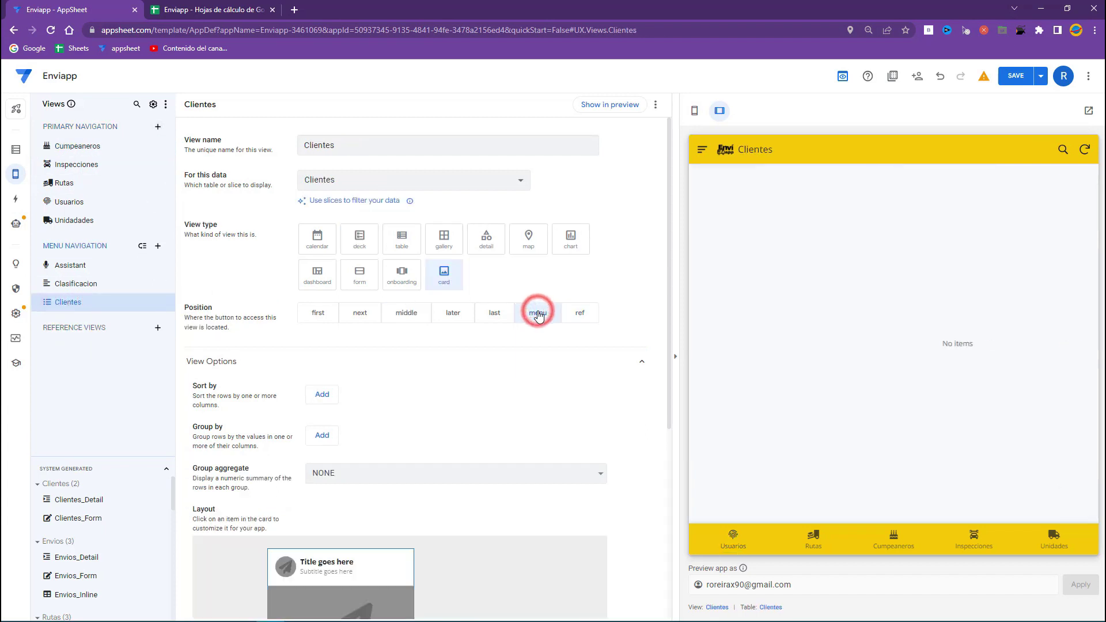
click(702, 150)
click(734, 211)
click(390, 245)
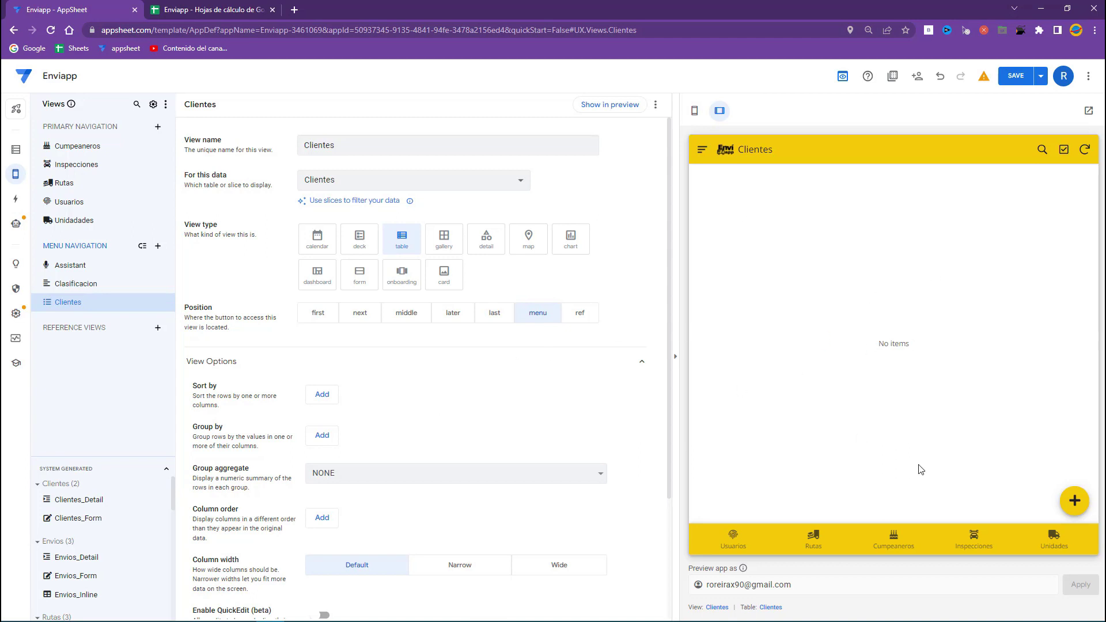
Start a new Clientes record in the preview and inspect the ClienteRFC field
click(1073, 501)
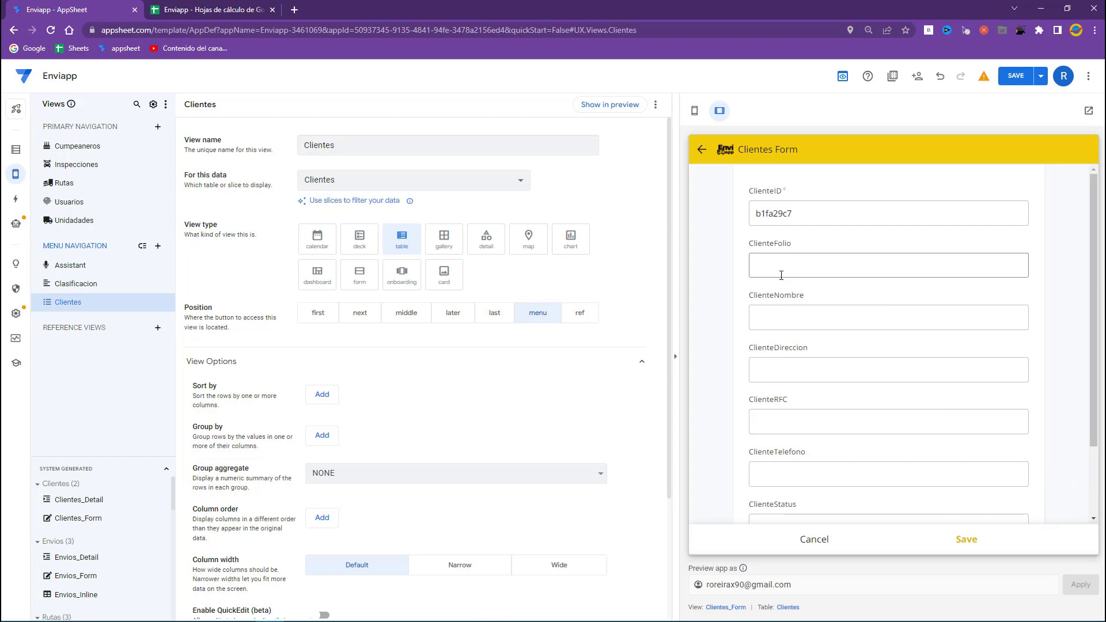
scroll(782, 323, down, 2)
click(784, 328)
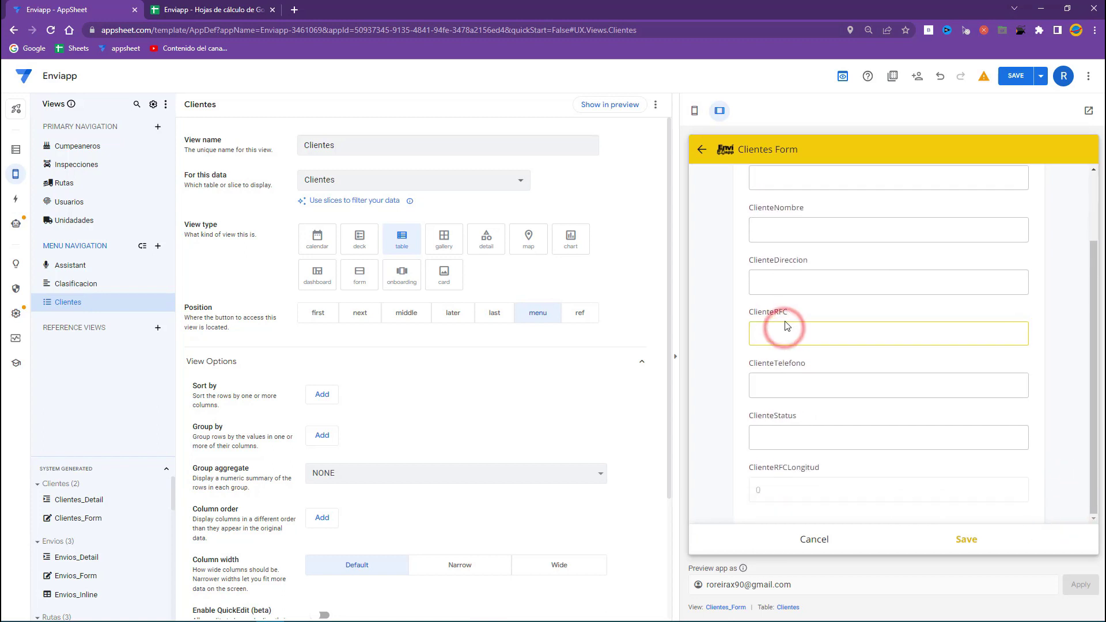
Mark ClienteTelefono and ClienteNombre as label columns and save the app
click(788, 607)
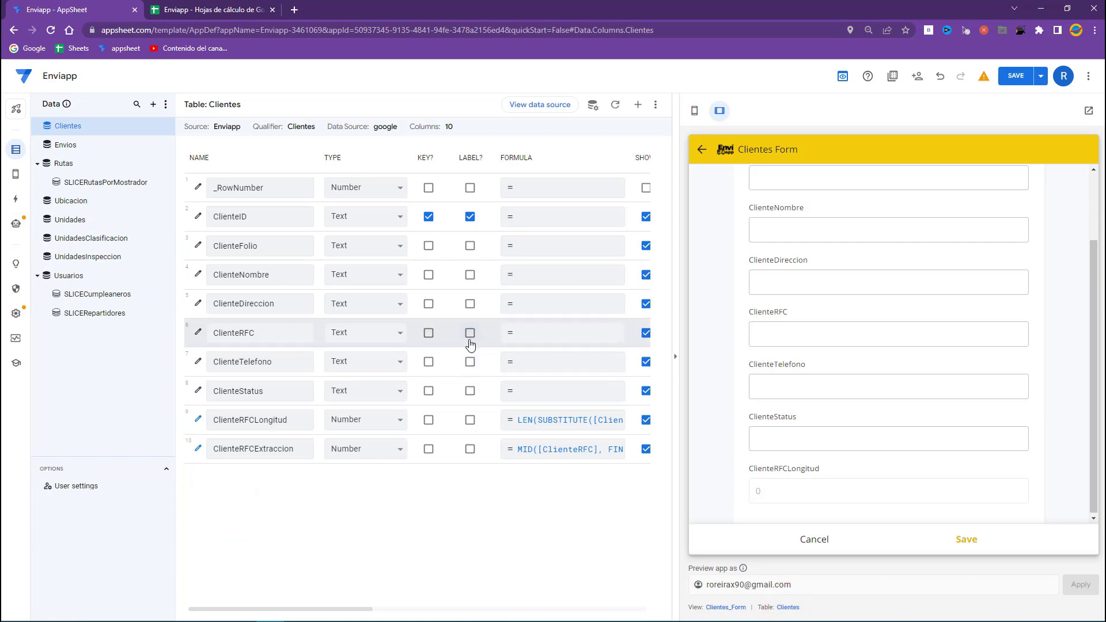
click(470, 362)
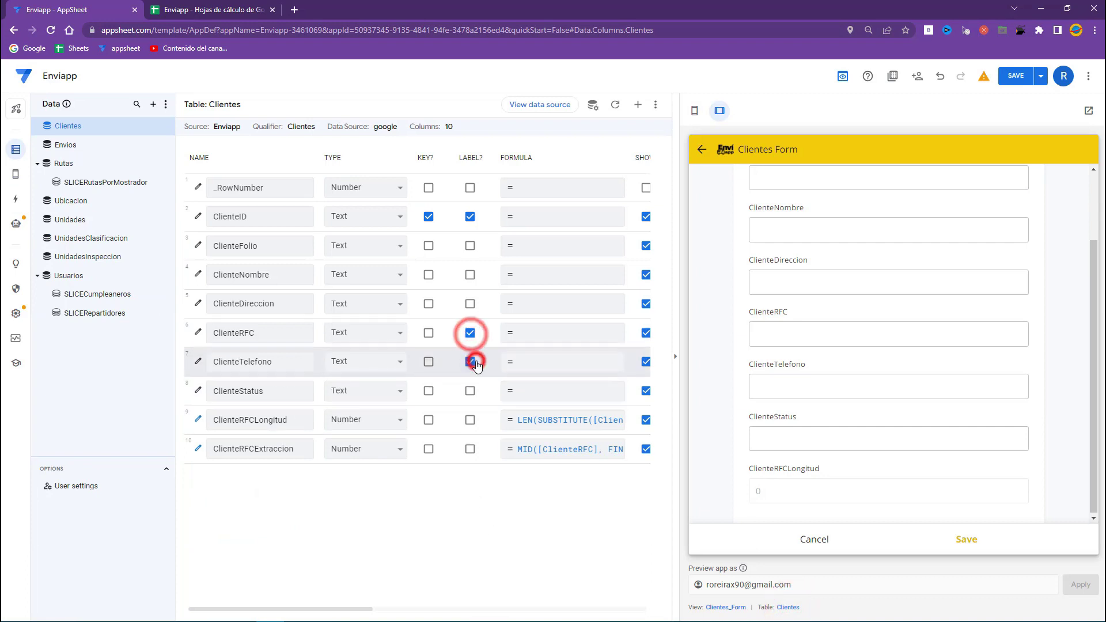
click(470, 275)
click(1024, 78)
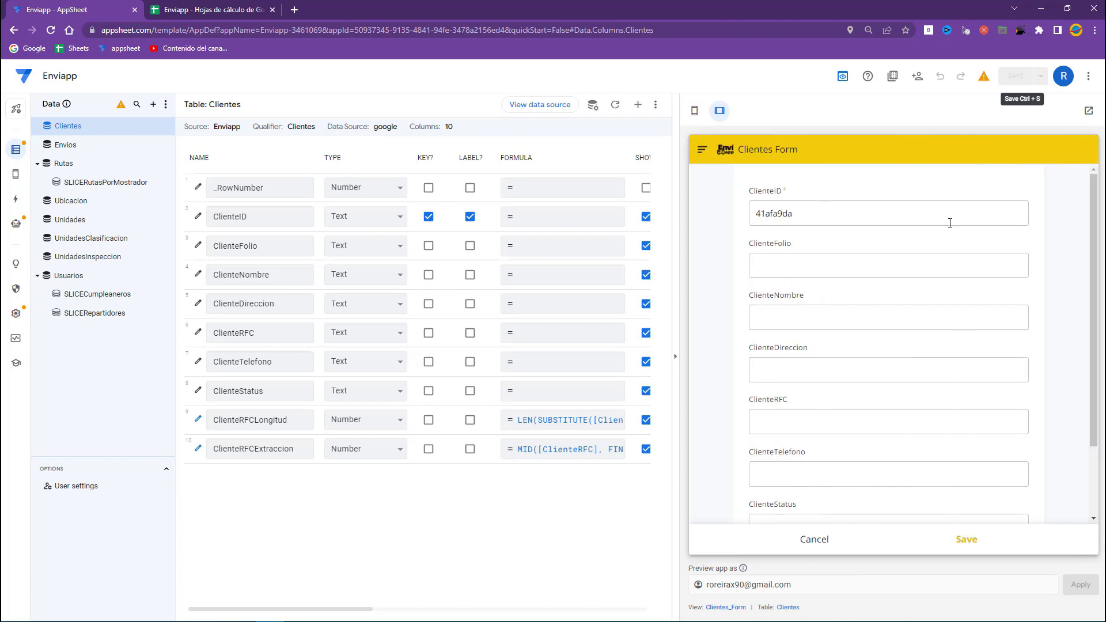
Enter folio CL001, the client's name, address México and a trial RFC, then move to the phone field
click(814, 260)
text(CL001)
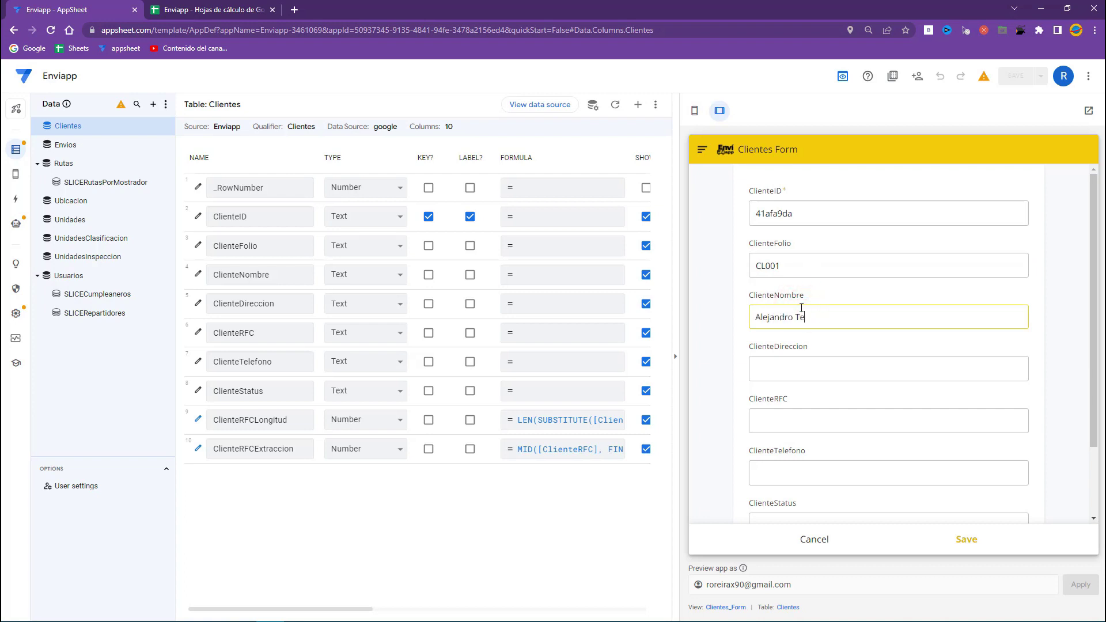
click(793, 363)
click(811, 416)
text(XXXX000100)
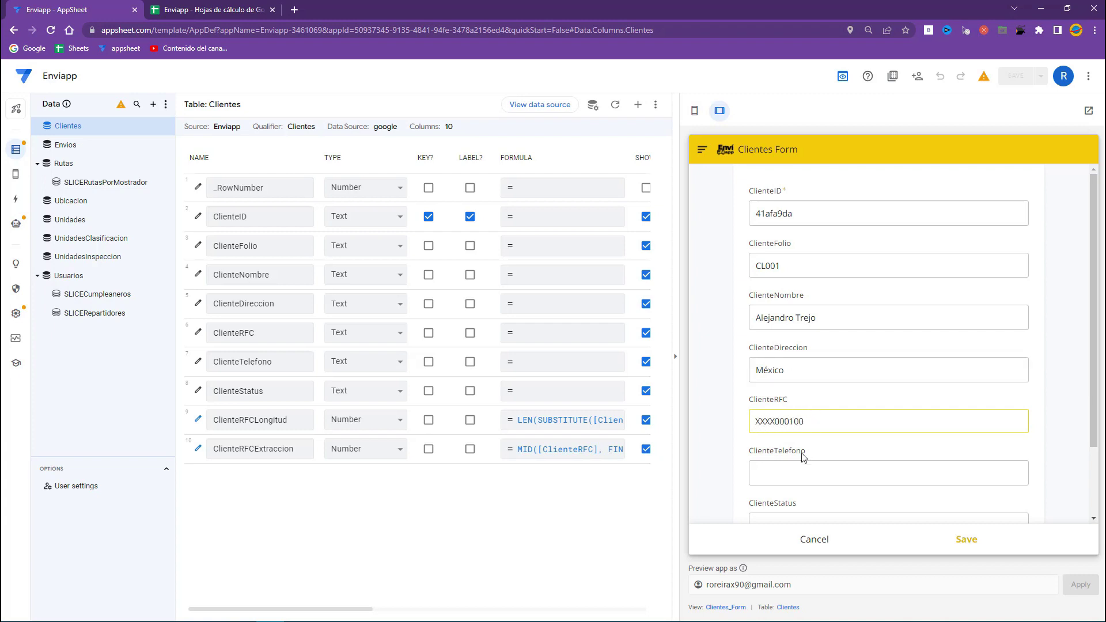
click(793, 463)
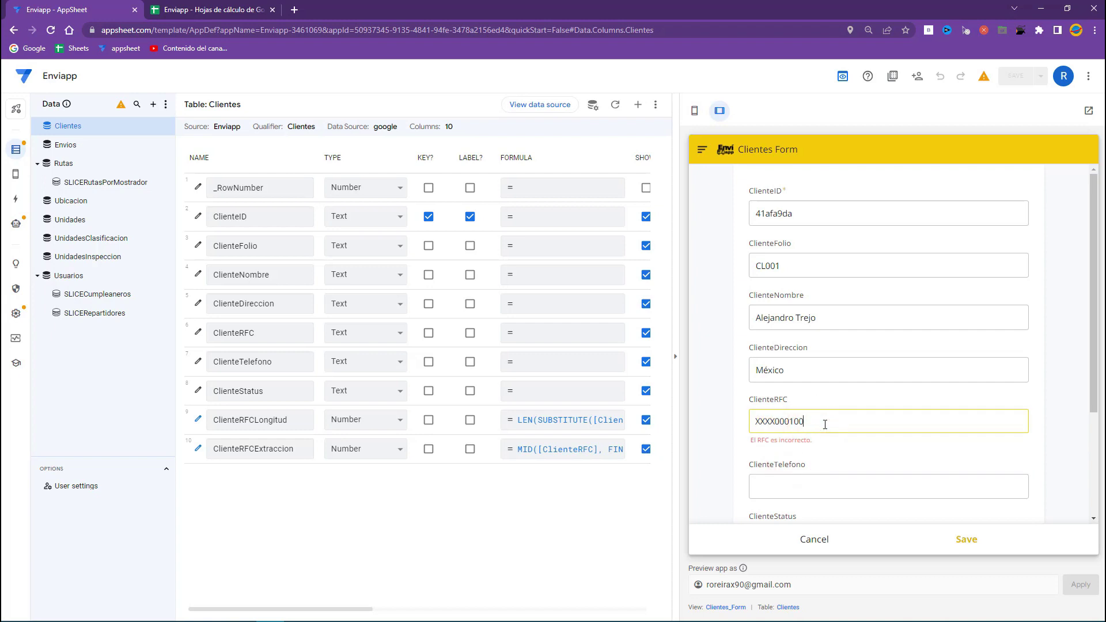
Search Google for 'rfc mexico generico' and select the generic RFC XAXX010101000
click(295, 8)
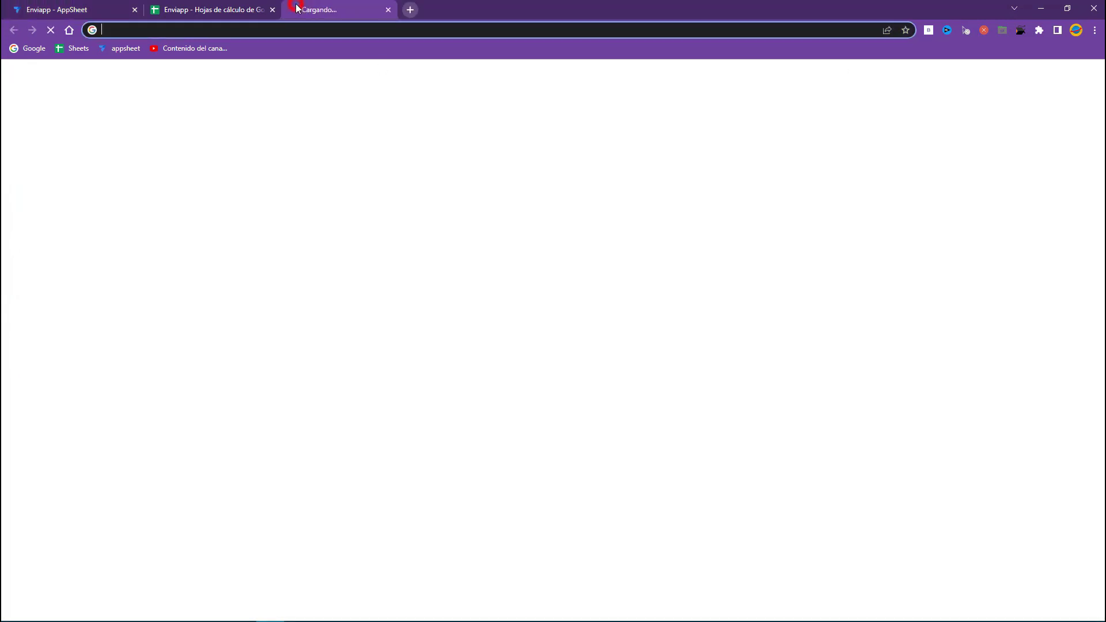
text(rfc mexico gener)
key(Return)
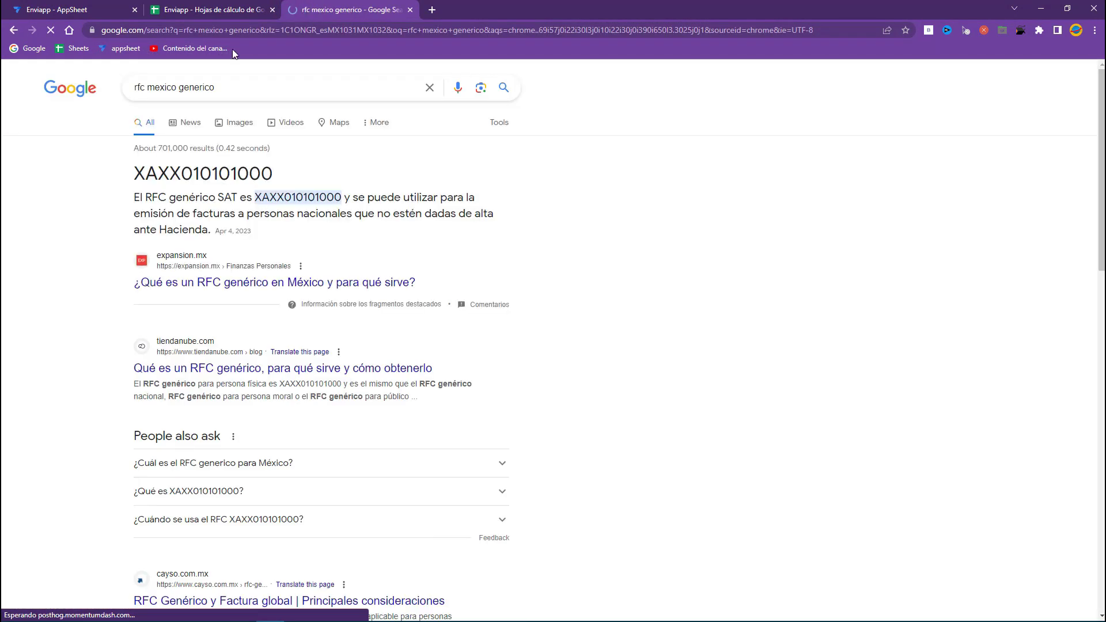
drag(277, 175, 146, 176)
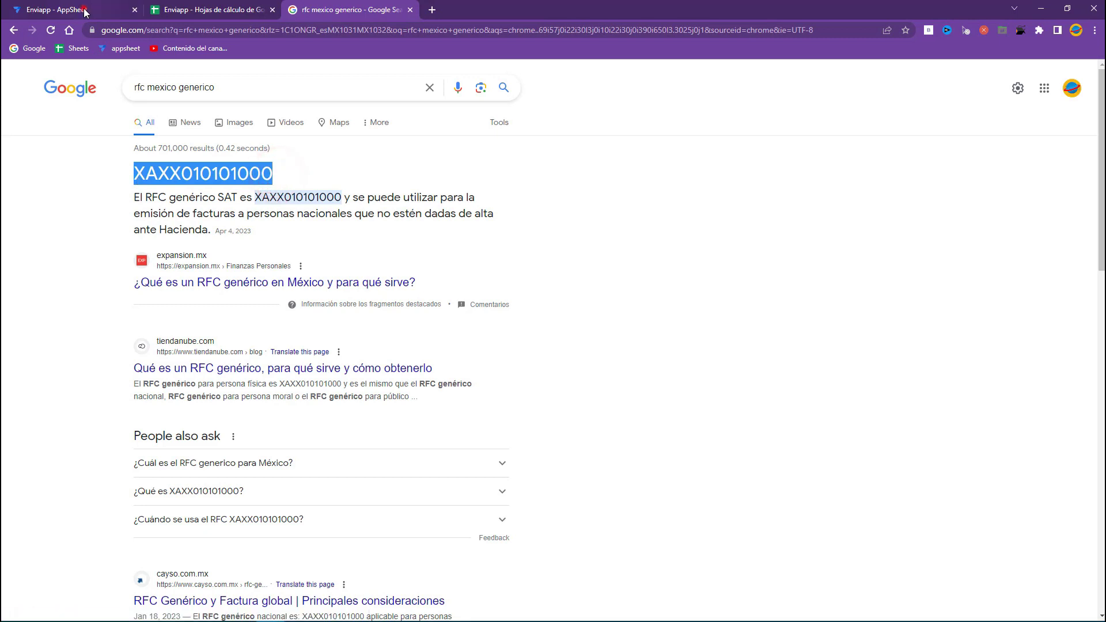
Replace the rejected RFC in the Clientes form with XAXX010101000
click(57, 9)
drag(818, 421, 743, 420)
text(XAXX010101000)
click(813, 487)
Enter the client's phone number and save the new Clientes record
scroll(818, 461, down, 2)
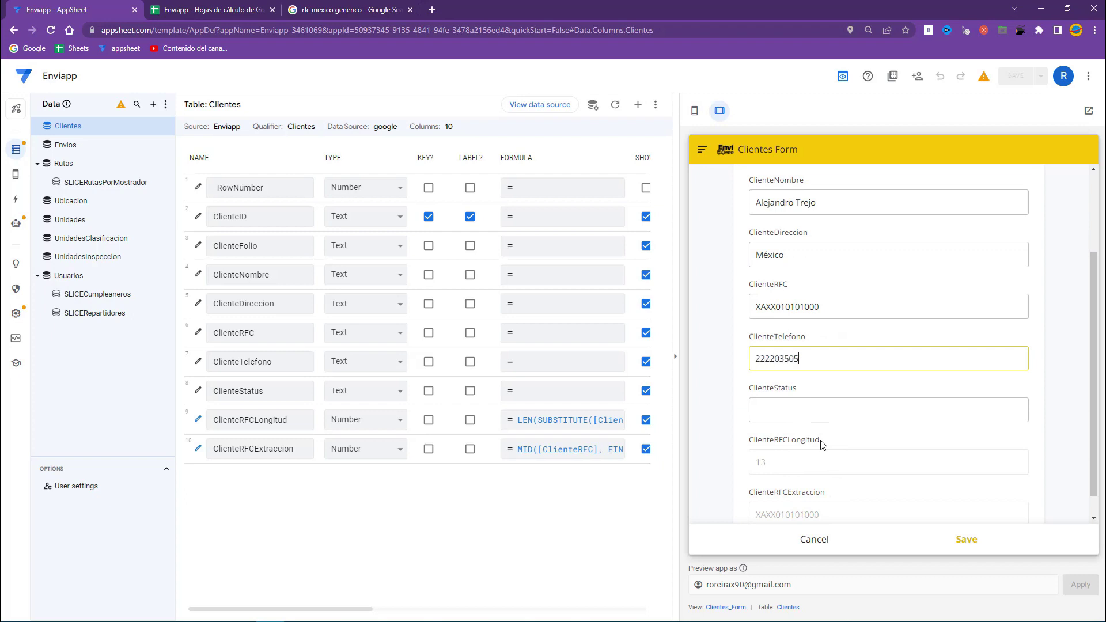
click(796, 412)
scroll(795, 414, down, 1)
click(968, 539)
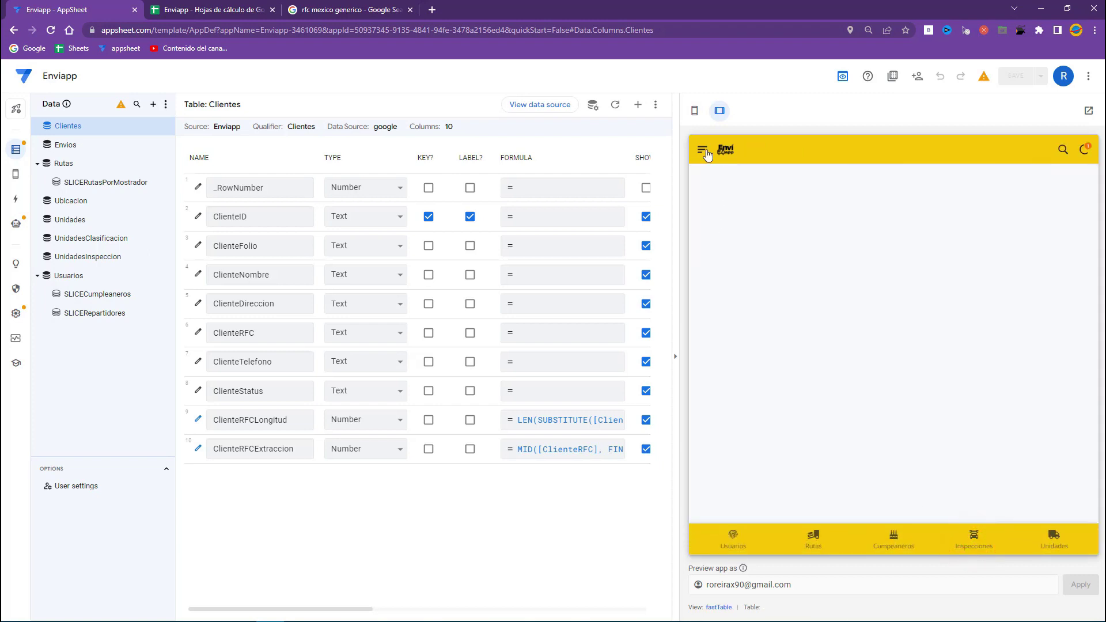
Show the Clientes table in the preview, then switch to the spreadsheet
click(703, 149)
click(736, 215)
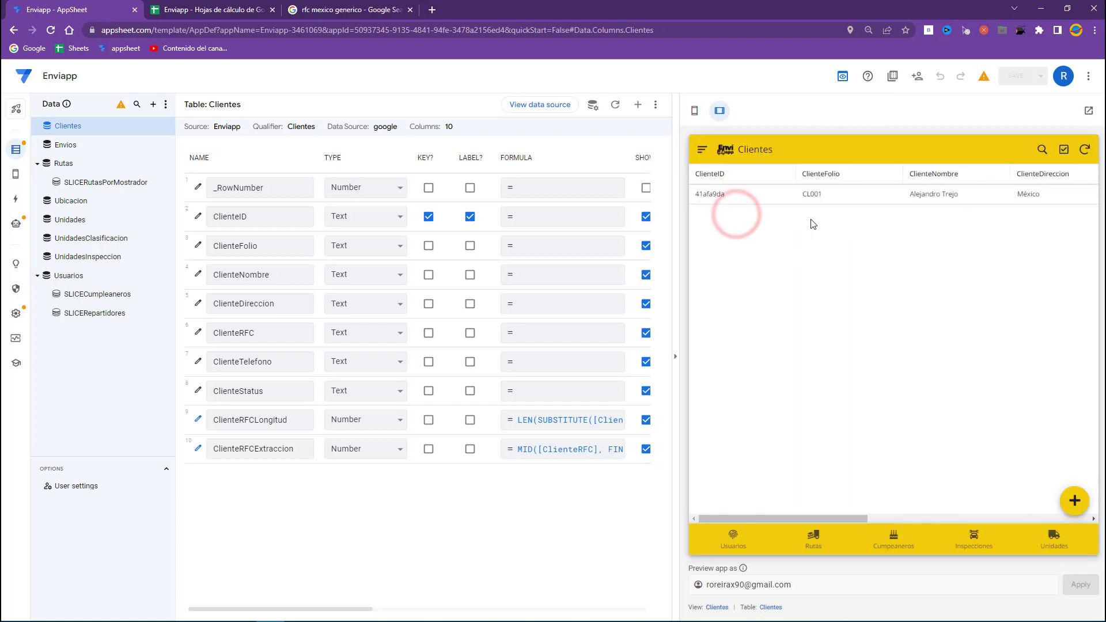
click(163, 4)
Check the stored phone (F2) and RFC (E2) values in the Clientes sheet, then return to AppSheet
click(403, 304)
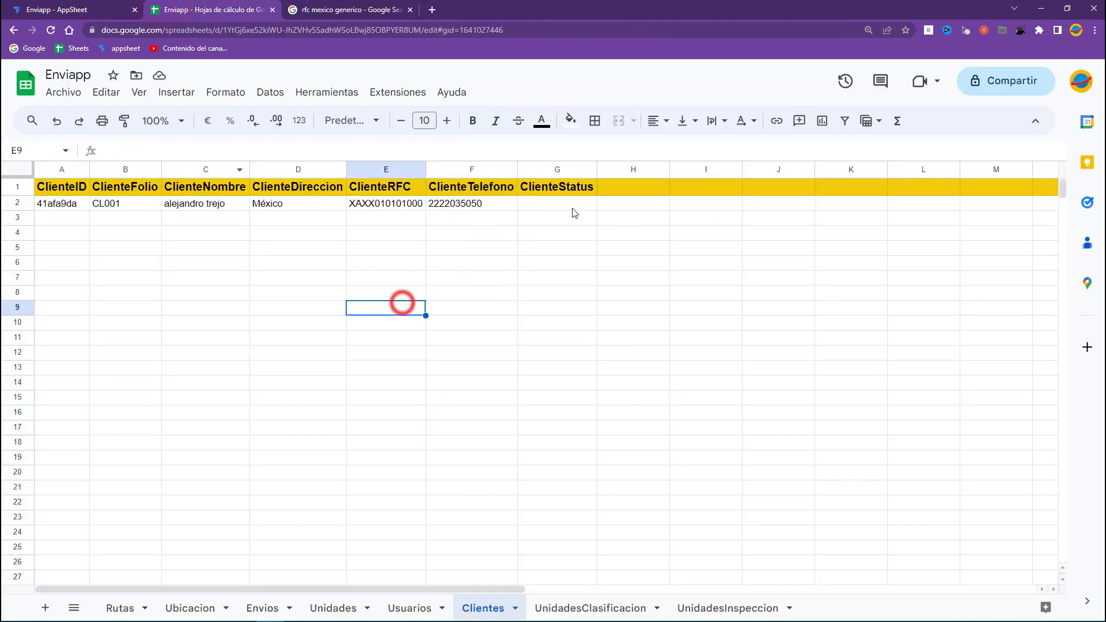
click(565, 203)
click(212, 239)
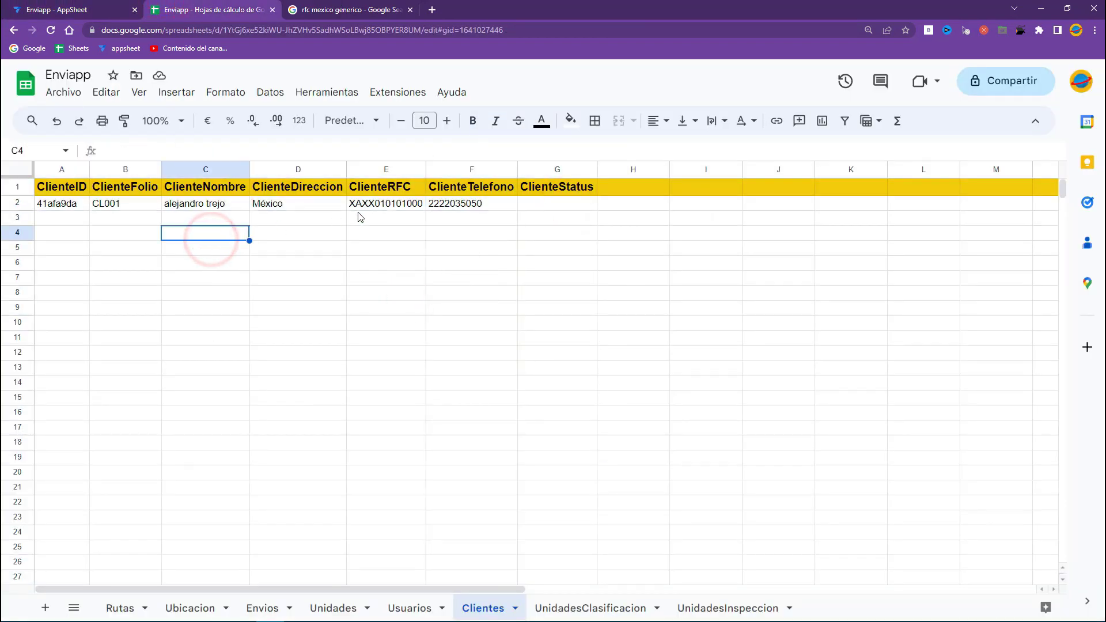
click(466, 208)
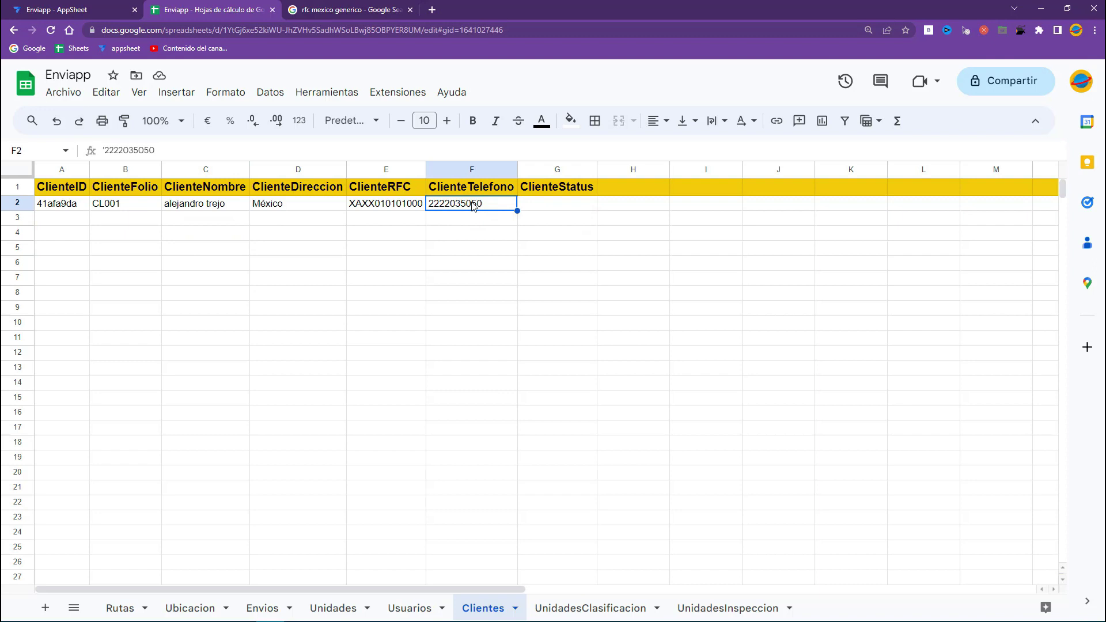
click(387, 203)
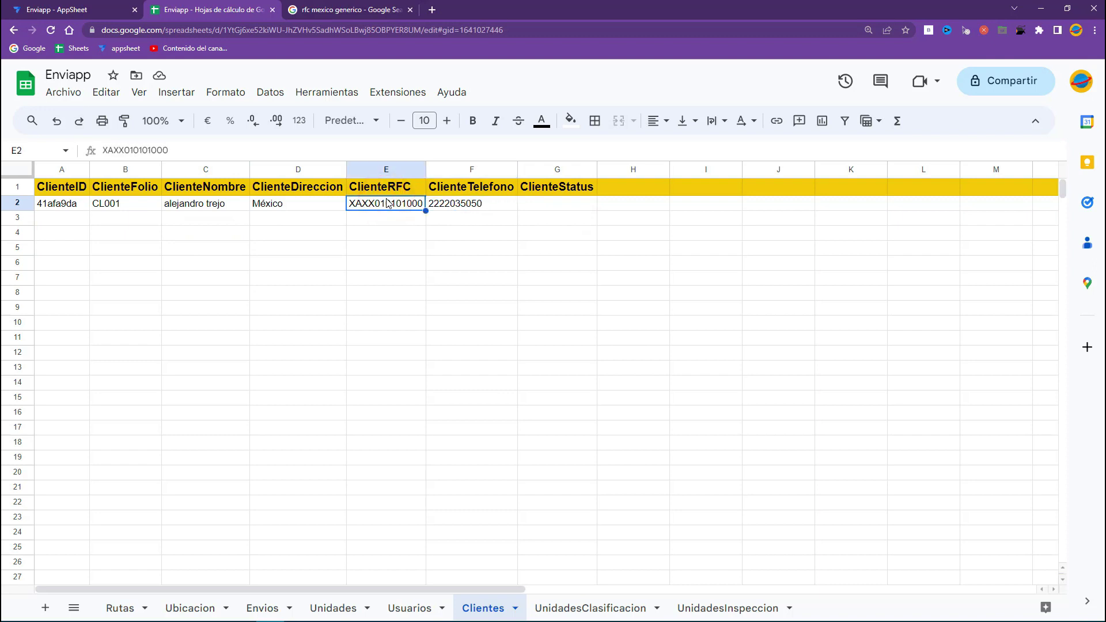
click(132, 6)
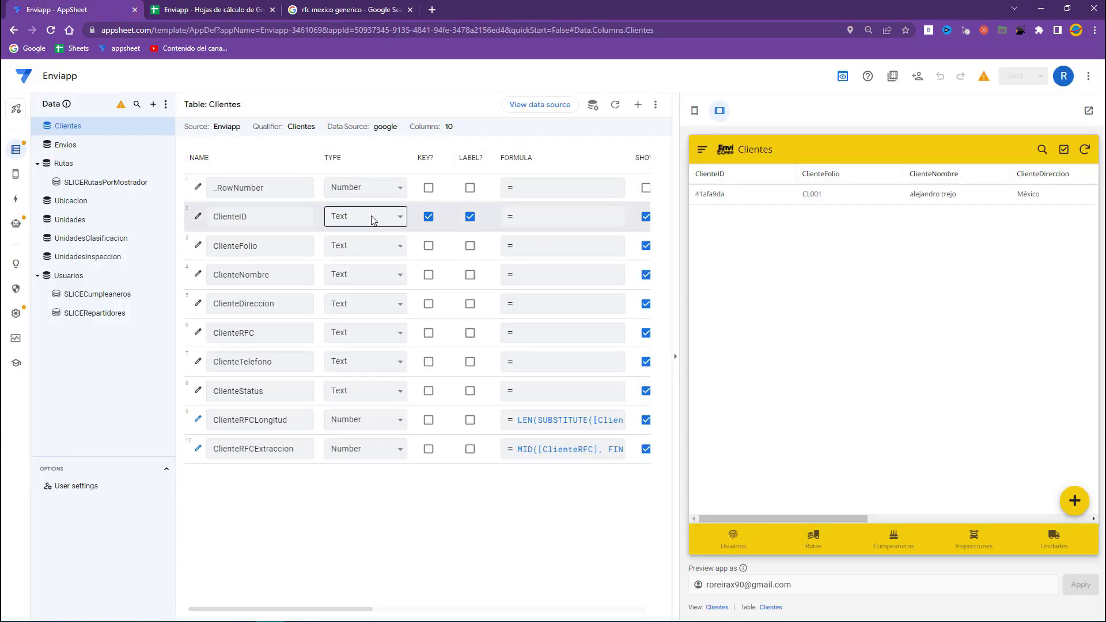
Open ClienteTelefono's Valid If expression editor and begin a SELECT() function
click(198, 363)
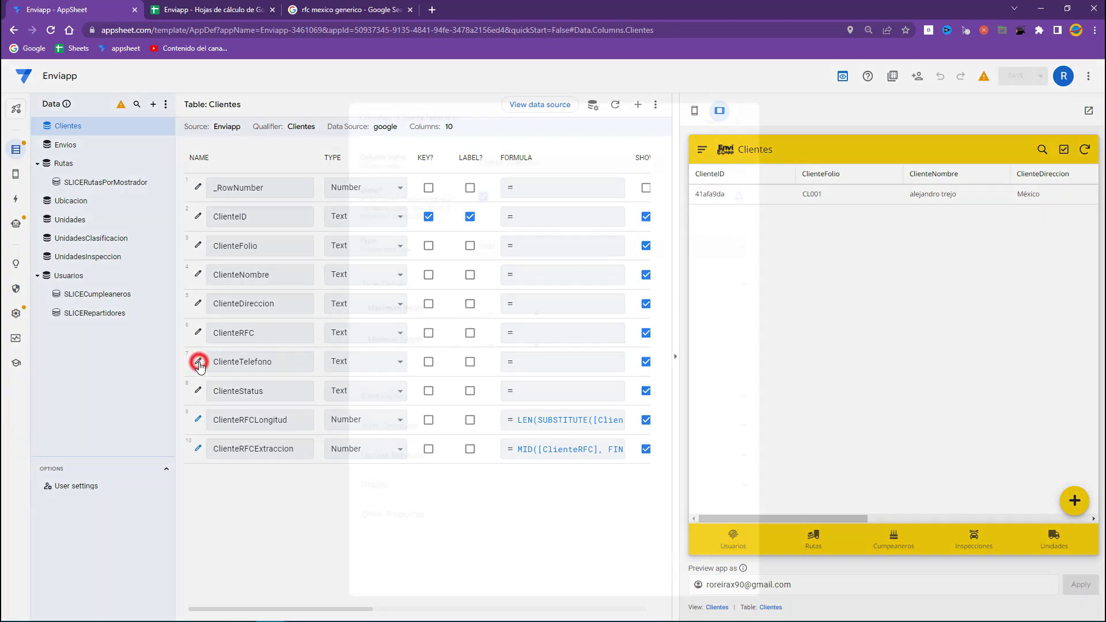
click(404, 395)
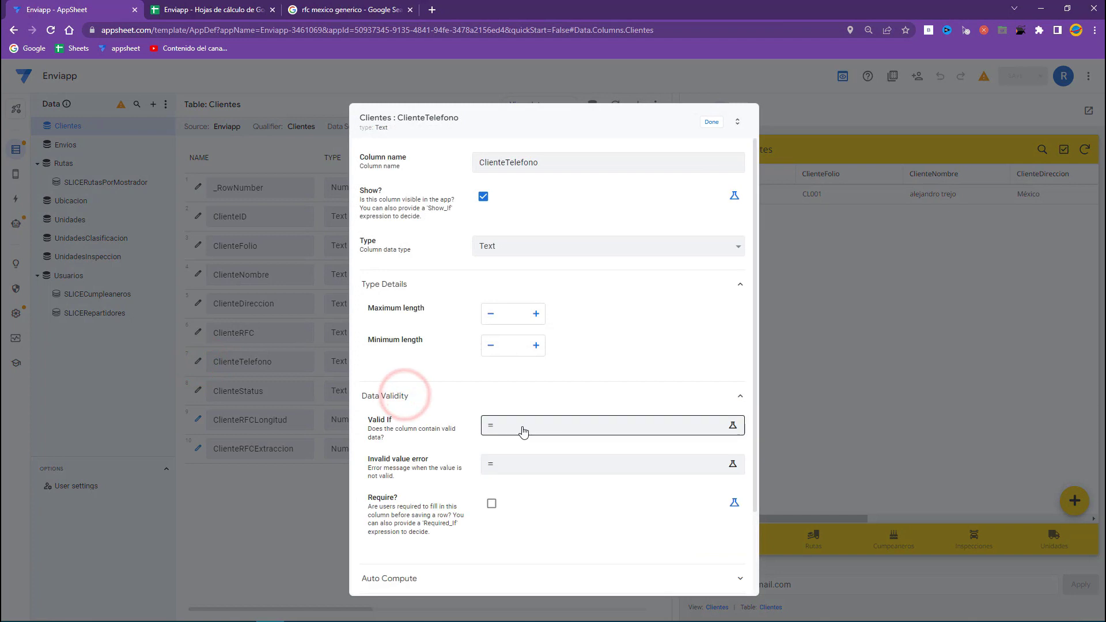
click(494, 424)
click(378, 156)
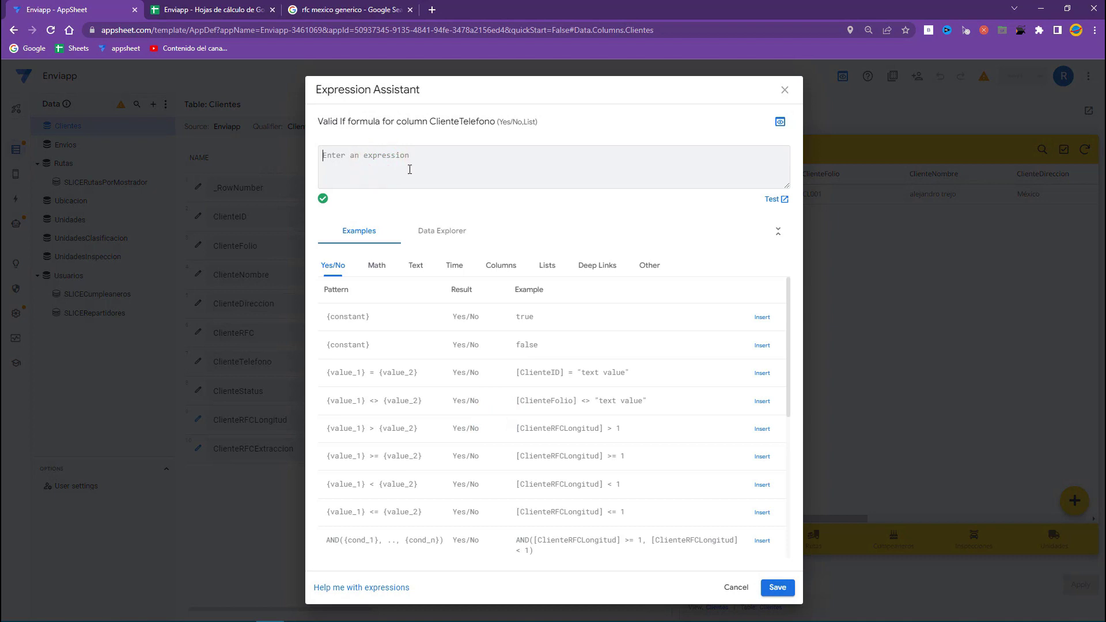
text(SE)
text(()
key(Return)
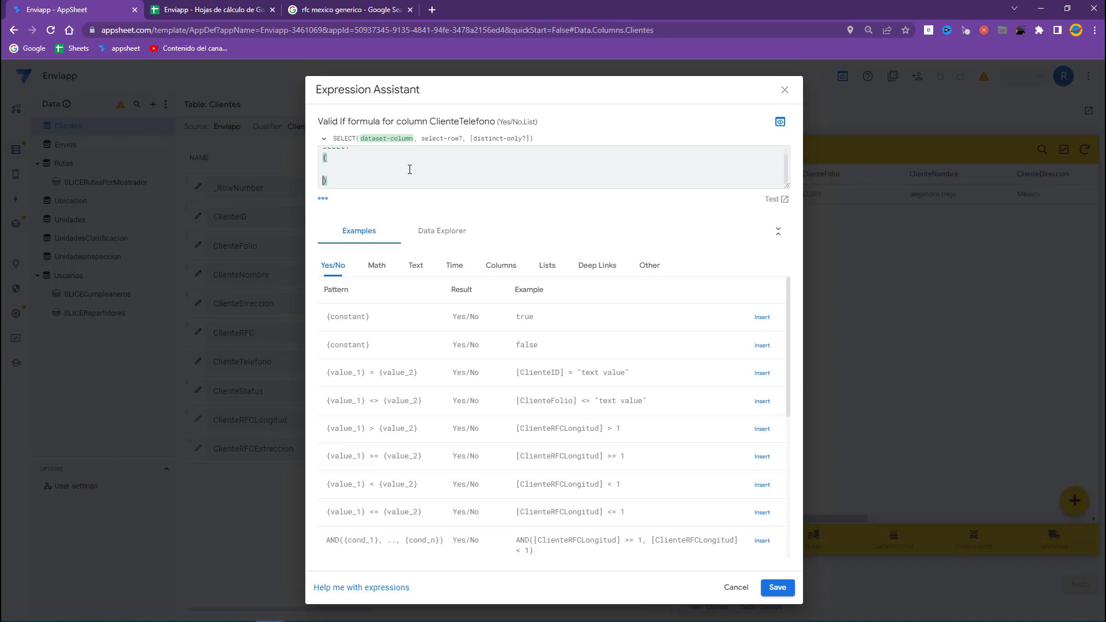
Enlarge the editor and enter the list reference Clientes[ClienteTelefono], copying the column name from the sheet
click(786, 186)
click(383, 173)
click(234, 5)
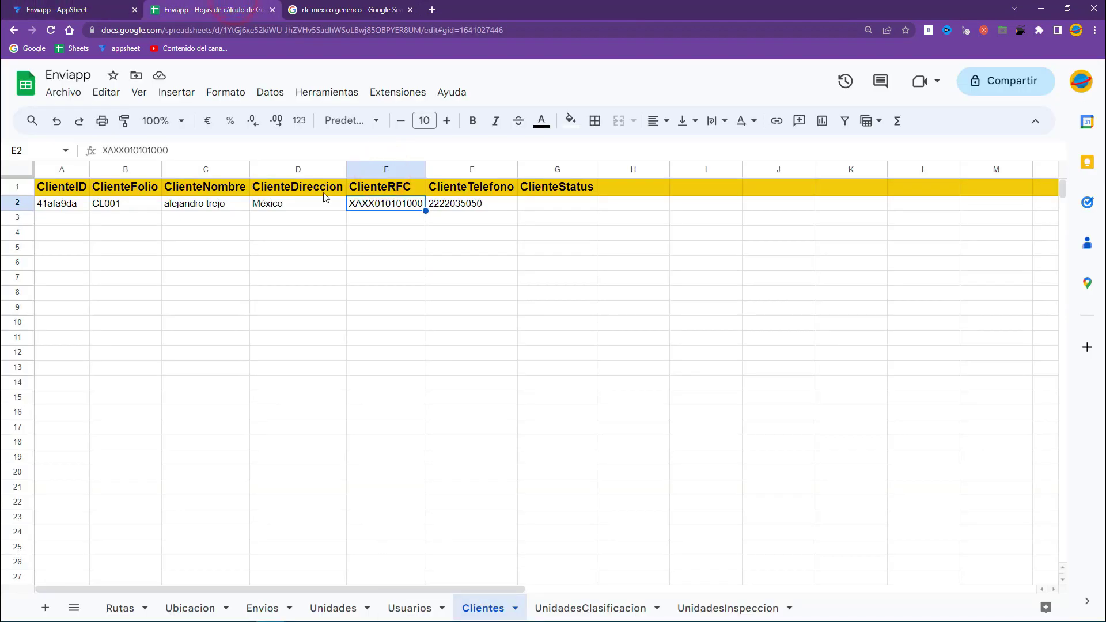
click(84, 7)
text(Clientes)
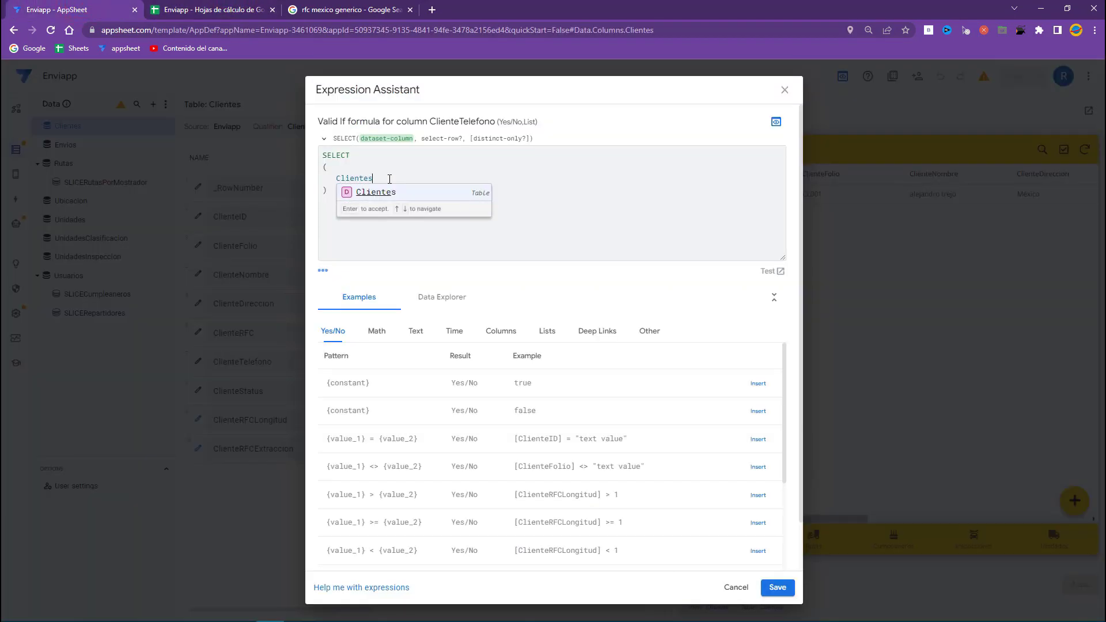
text([)
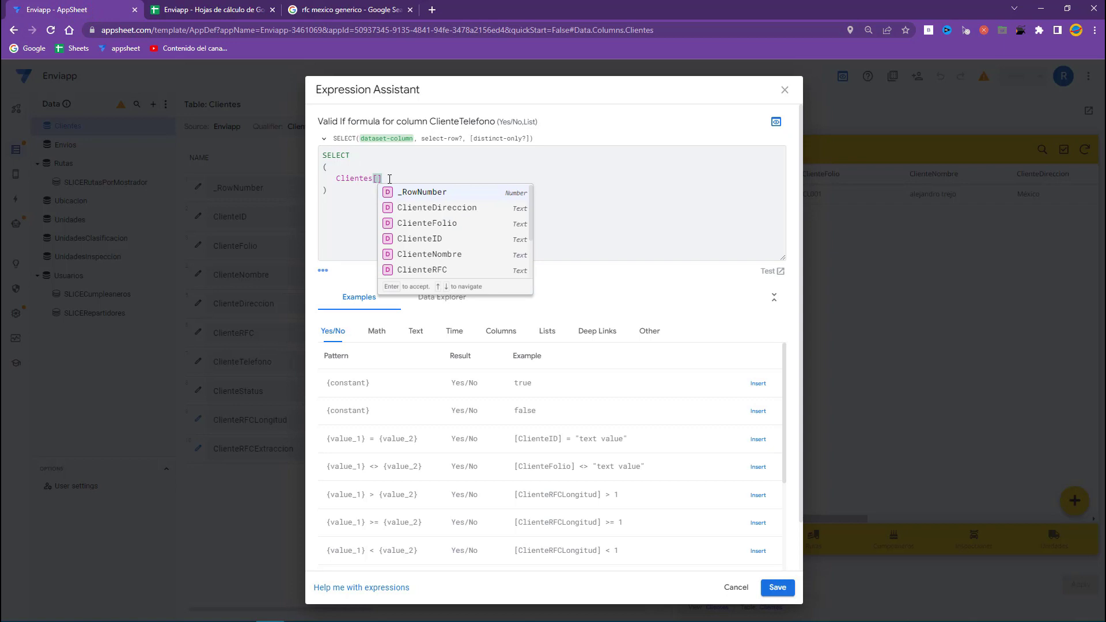
click(203, 7)
click(460, 187)
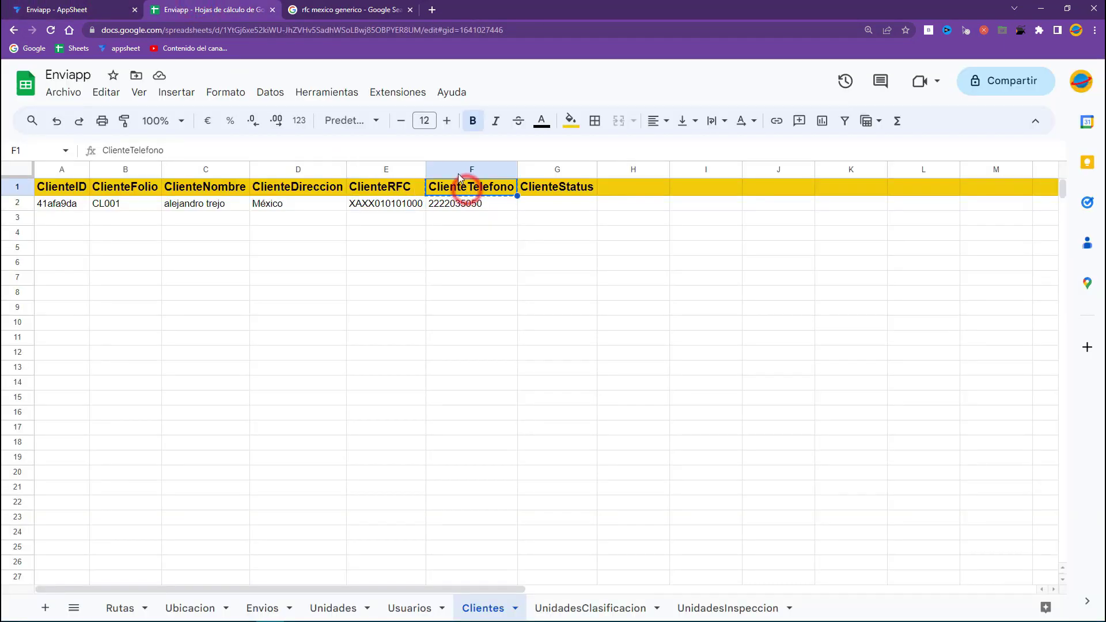
click(75, 9)
text(ClienteTelefono)
Add a new condition line beginning with [ClienteTelefono]
click(454, 177)
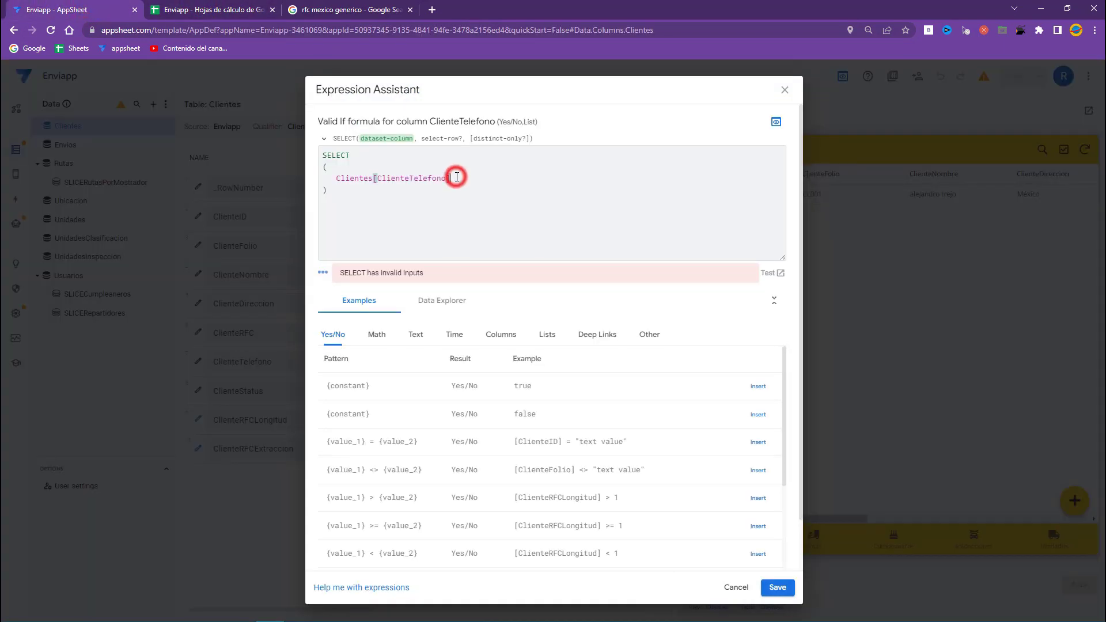
key(Return)
text(,[)
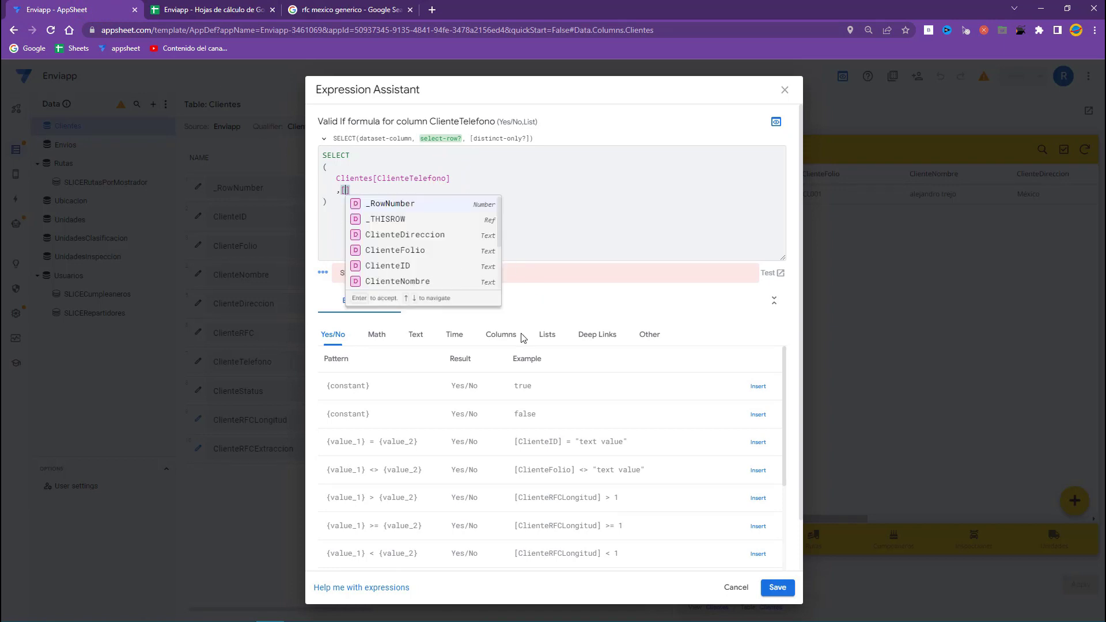
double_click(415, 177)
key(ctrl+c)
click(343, 190)
key(ctrl+v)
key(BackSpace)
click(340, 190)
text([)
Complete the condition as [ClienteTelefono] = [_THISROW].[ClienteTelefono]
click(443, 192)
text(] = [_TRH)
key(BackSpace)
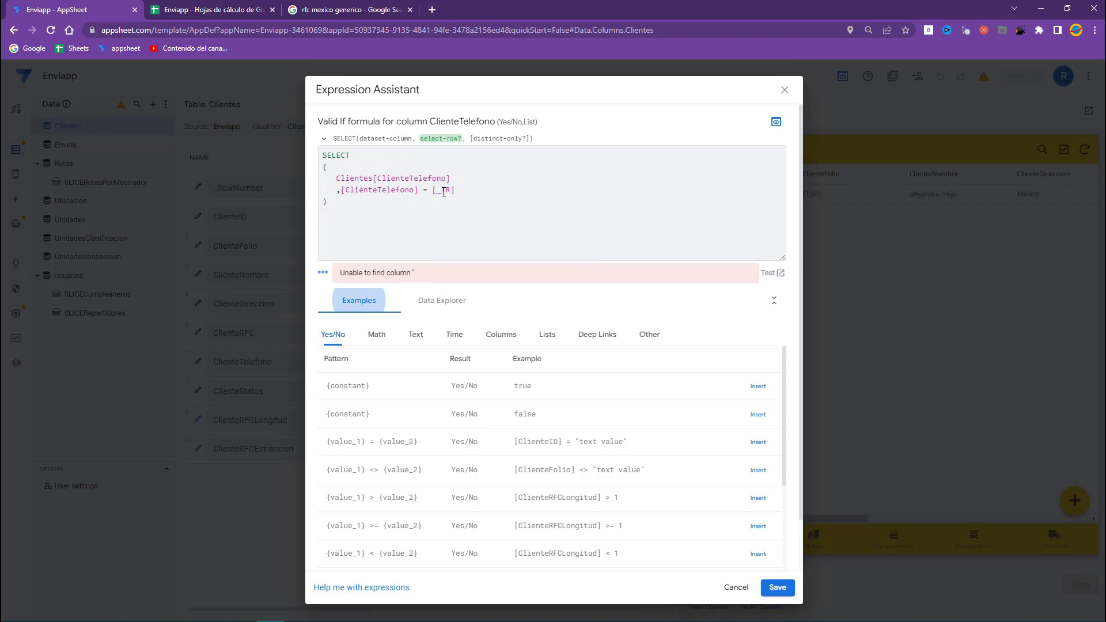
click(442, 191)
text(HIS)
click(452, 190)
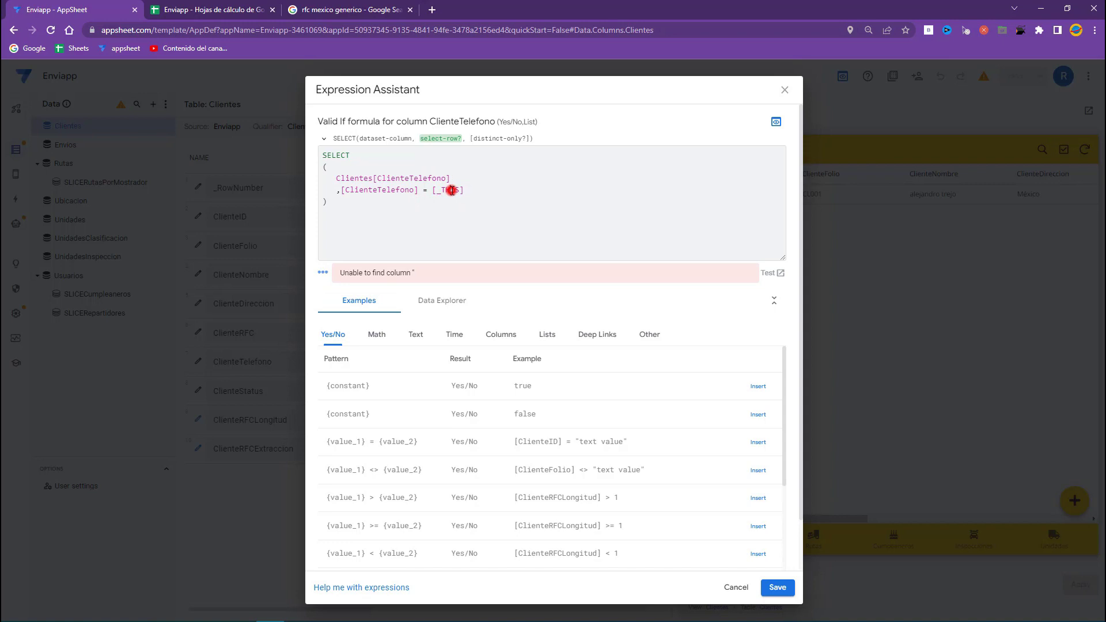
text(ROW)
double_click(410, 190)
key(ctrl+c)
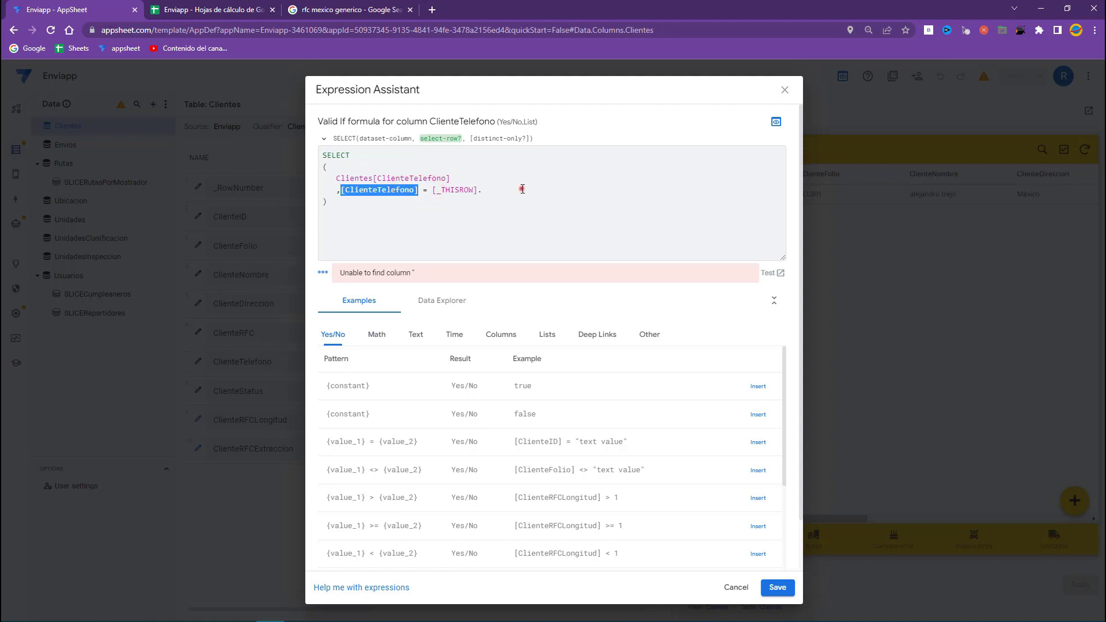
click(521, 190)
key(ctrl+v)
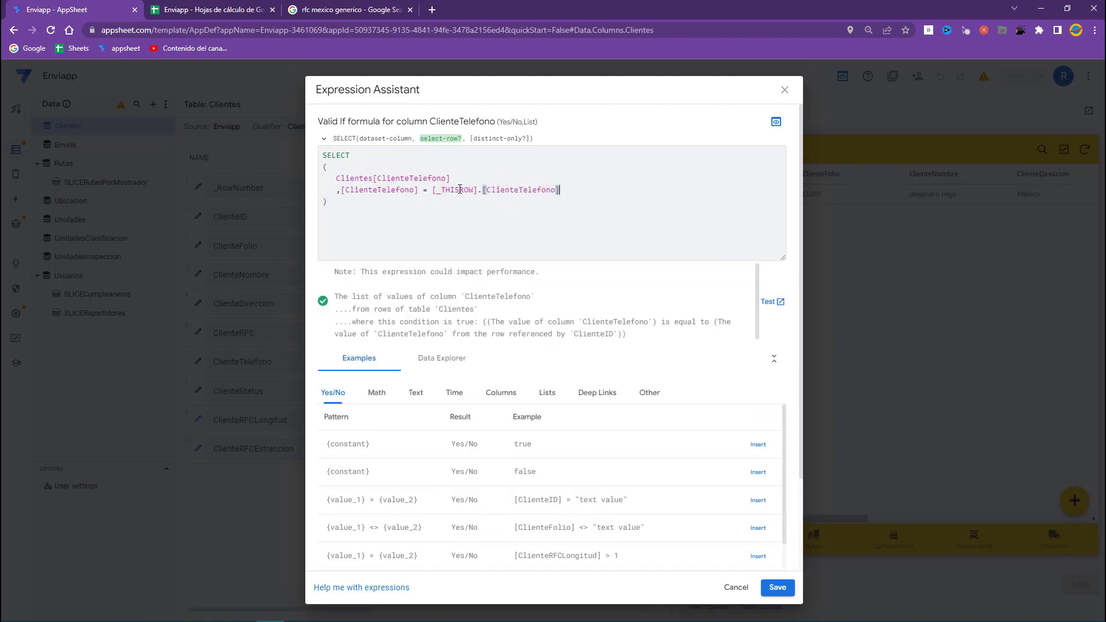
Wrap the SELECT expression inside a COUNT() function
click(322, 156)
key(Return)
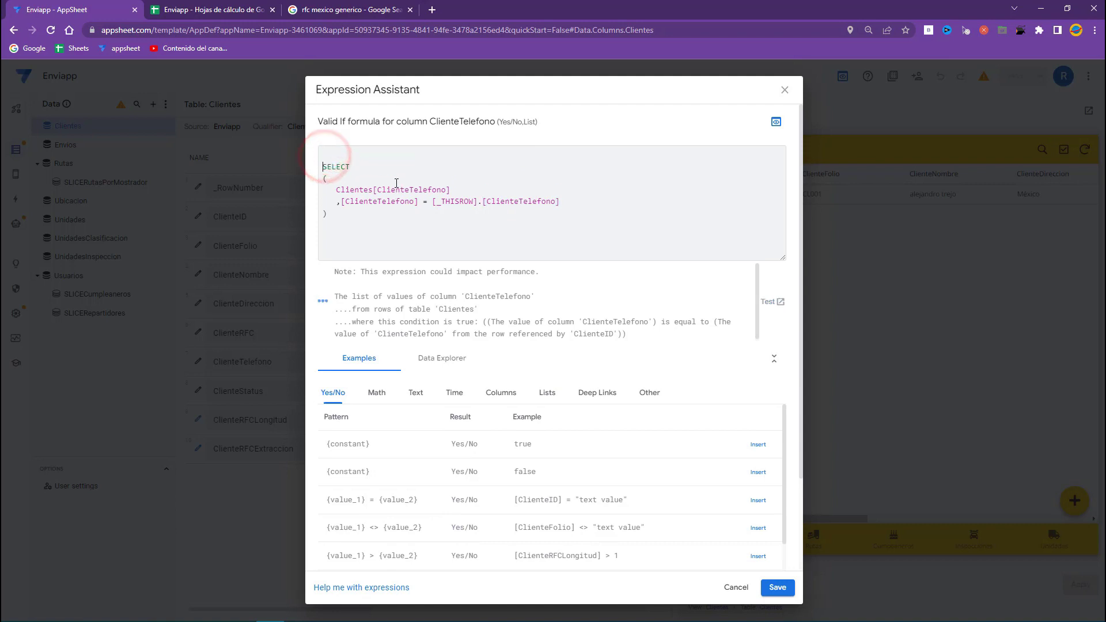
triple_click(326, 166)
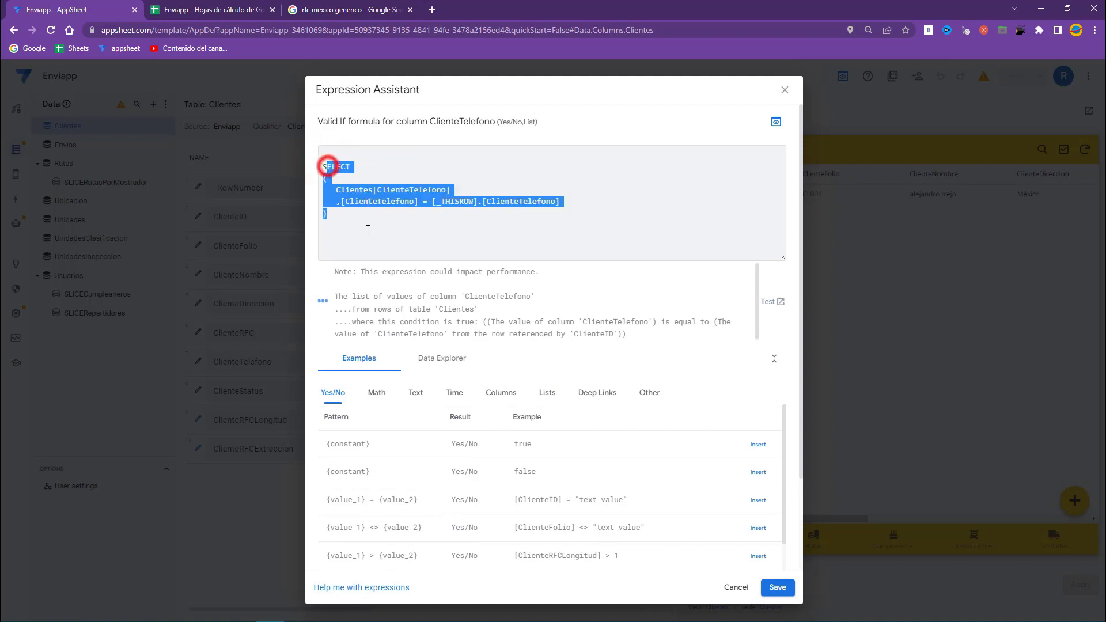
click(340, 151)
text(COU)
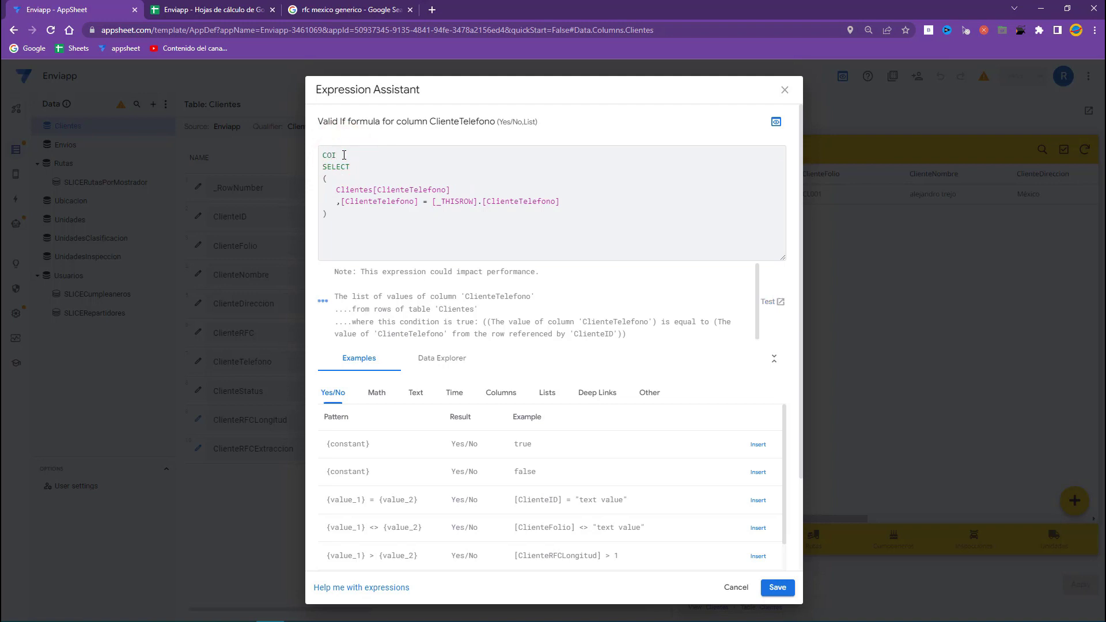
text(NT)
key(Return)
text(()
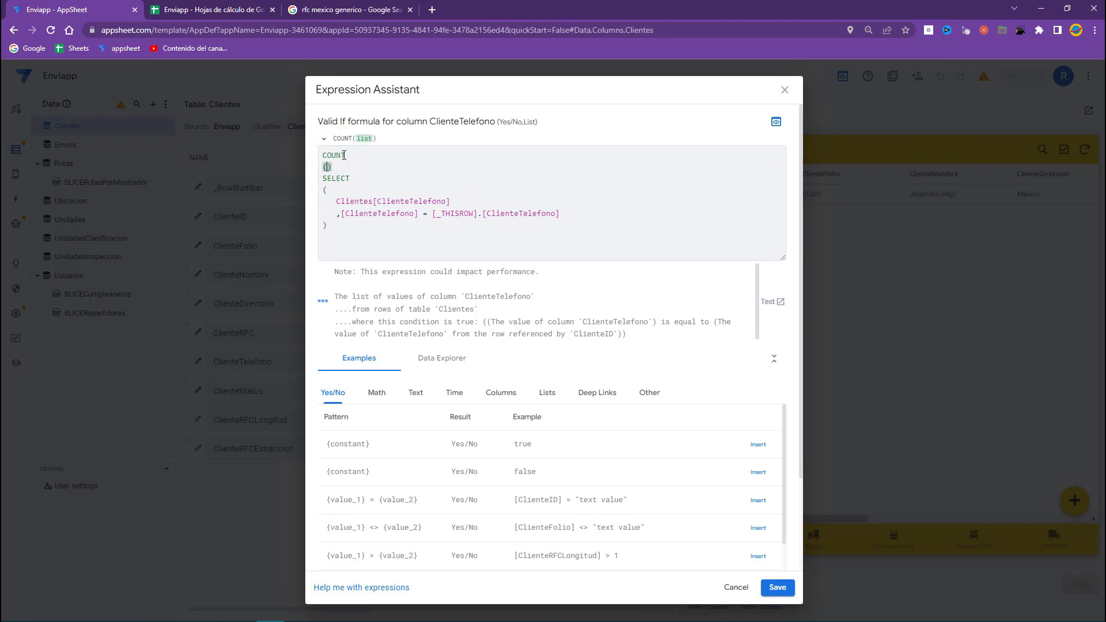
click(337, 222)
key(Return)
text(()
Fix the indentation, verify the matching parentheses, and save the Valid If formula
click(323, 179)
click(323, 190)
click(324, 224)
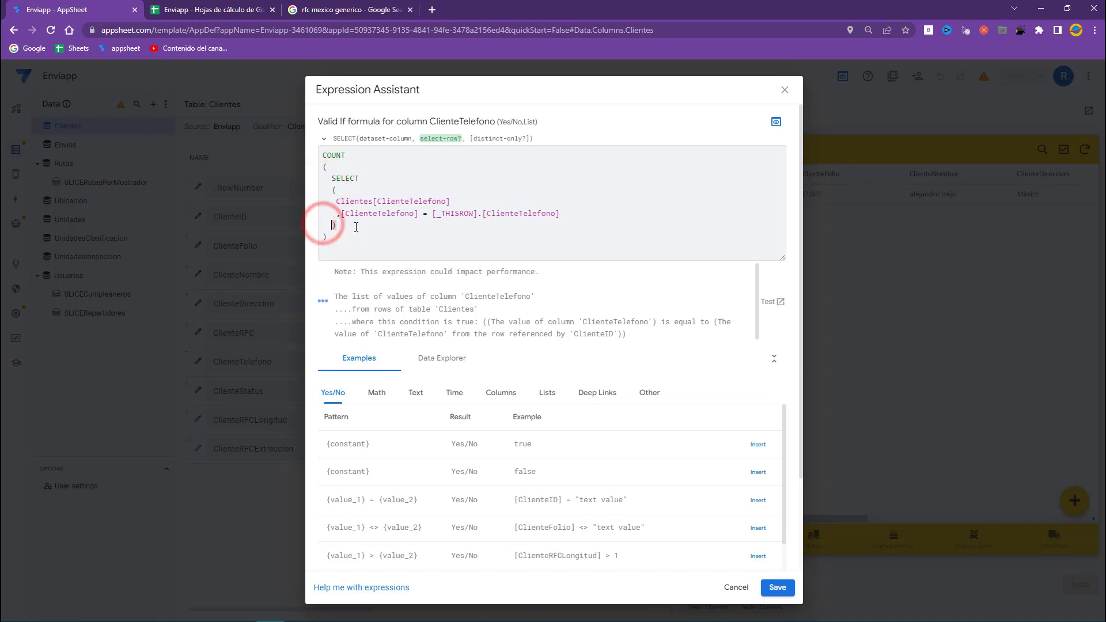
click(358, 234)
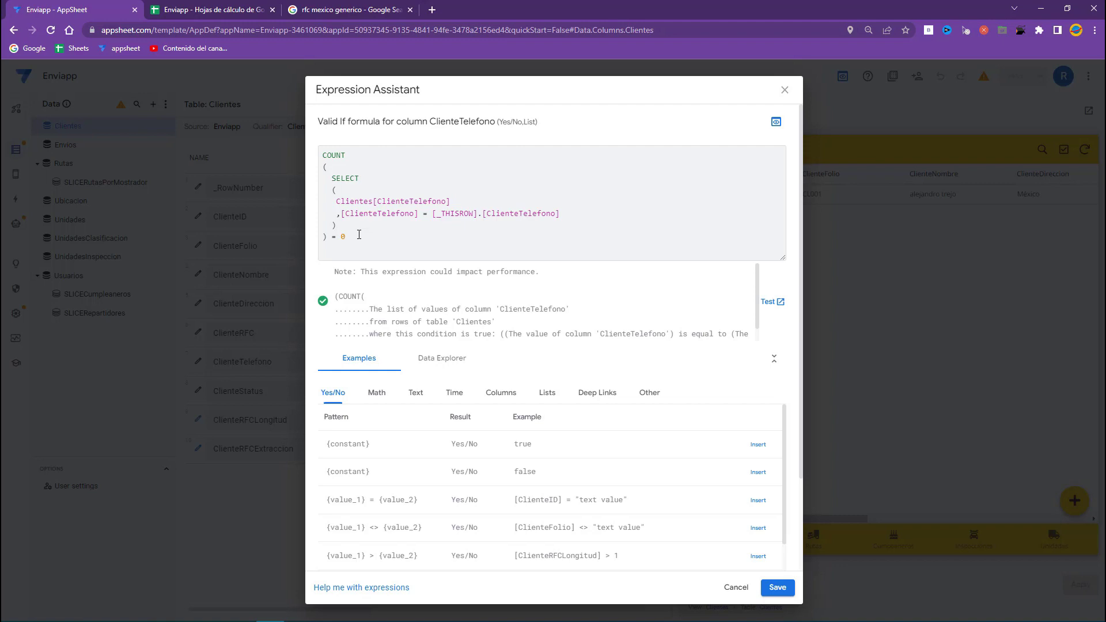
drag(313, 230, 323, 153)
click(428, 227)
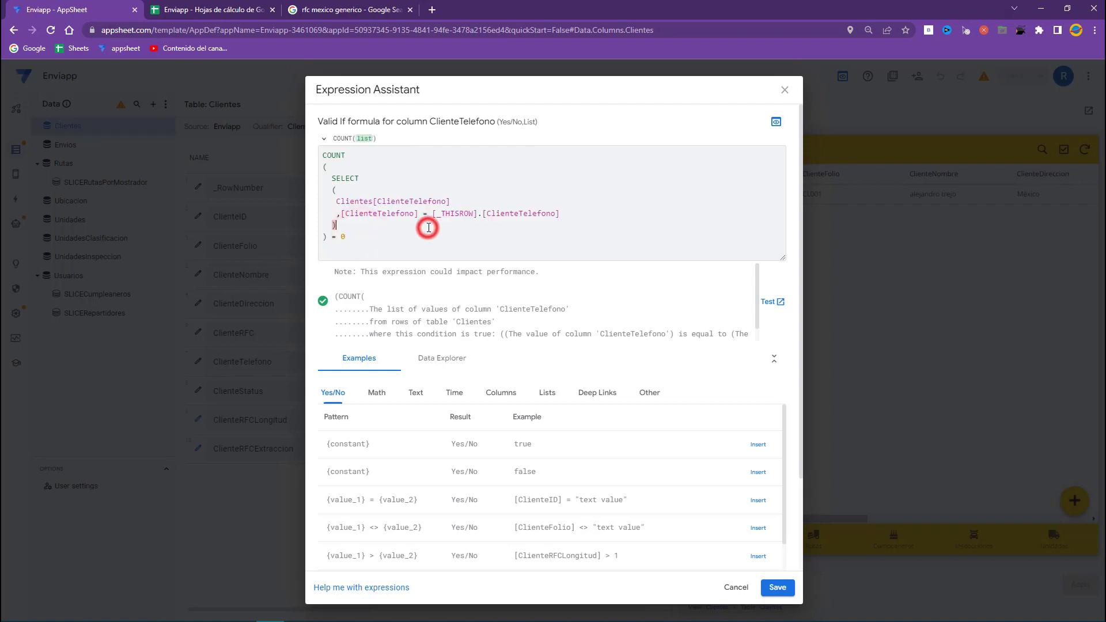
click(768, 587)
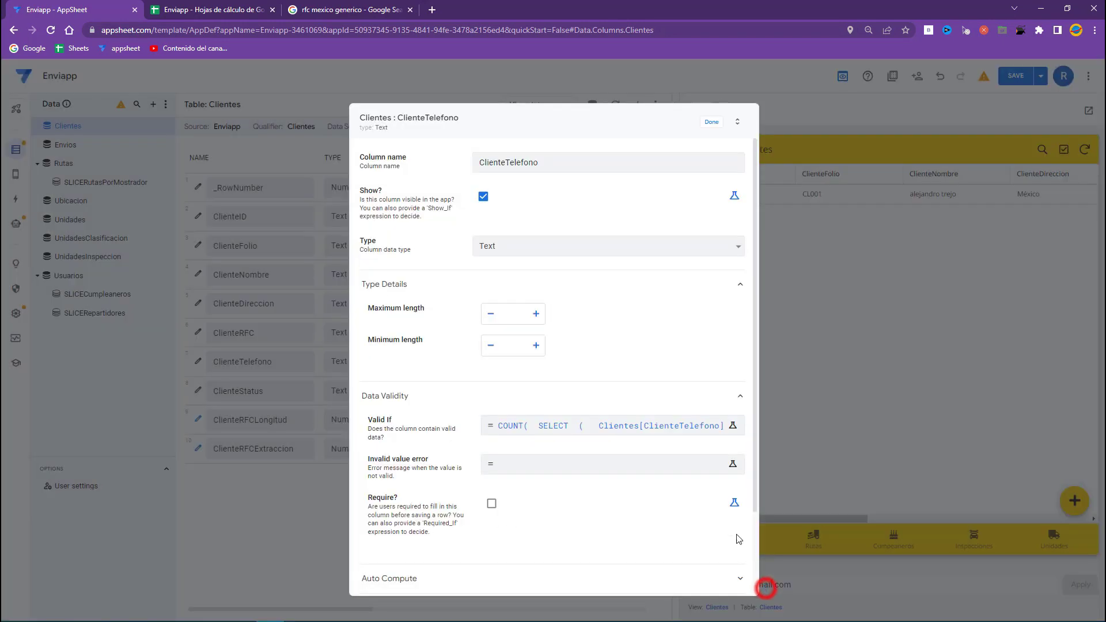
Enter "Este número de teléfono ya está ligado a otro cliente" as the invalid value error, then click Done
click(506, 465)
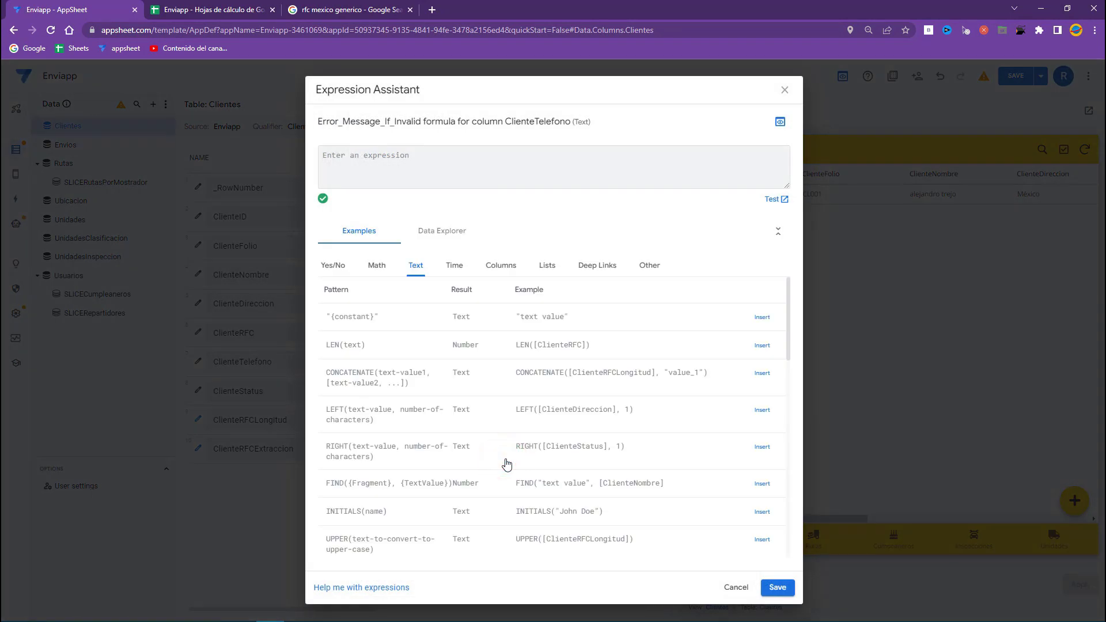
click(403, 170)
text(")
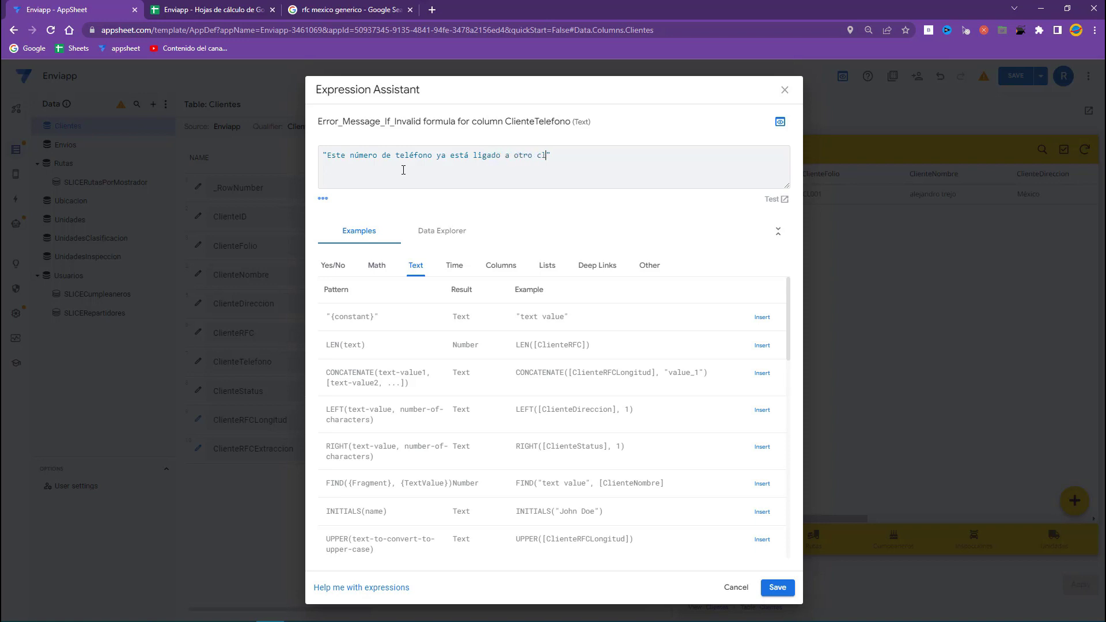
click(776, 587)
click(708, 121)
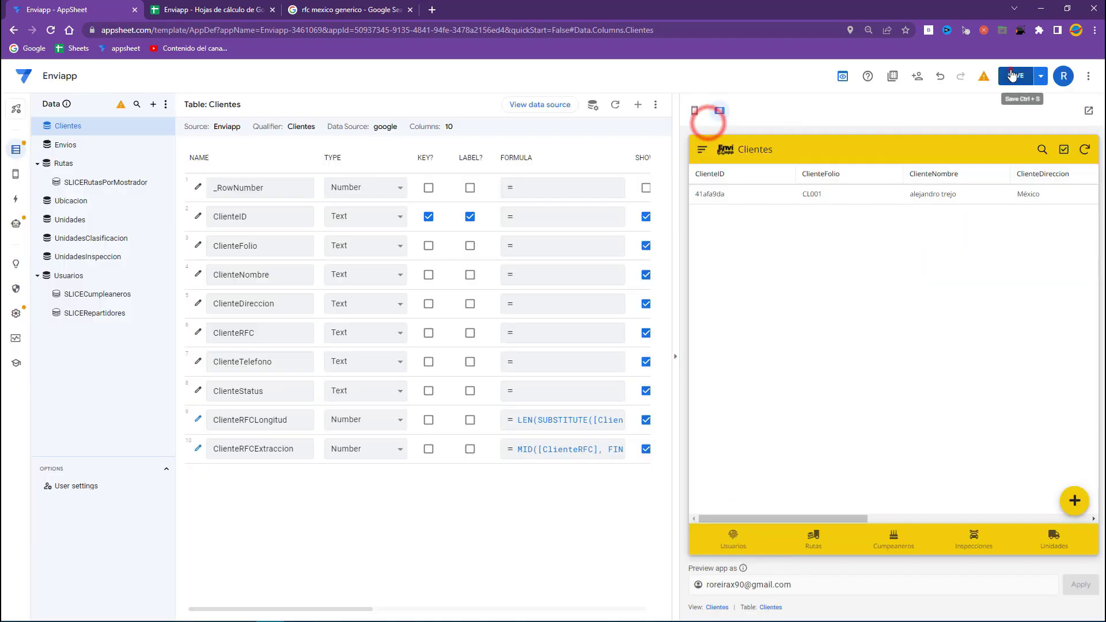
Save the app, then start a new client with folio CL004 and the client's name
click(1012, 76)
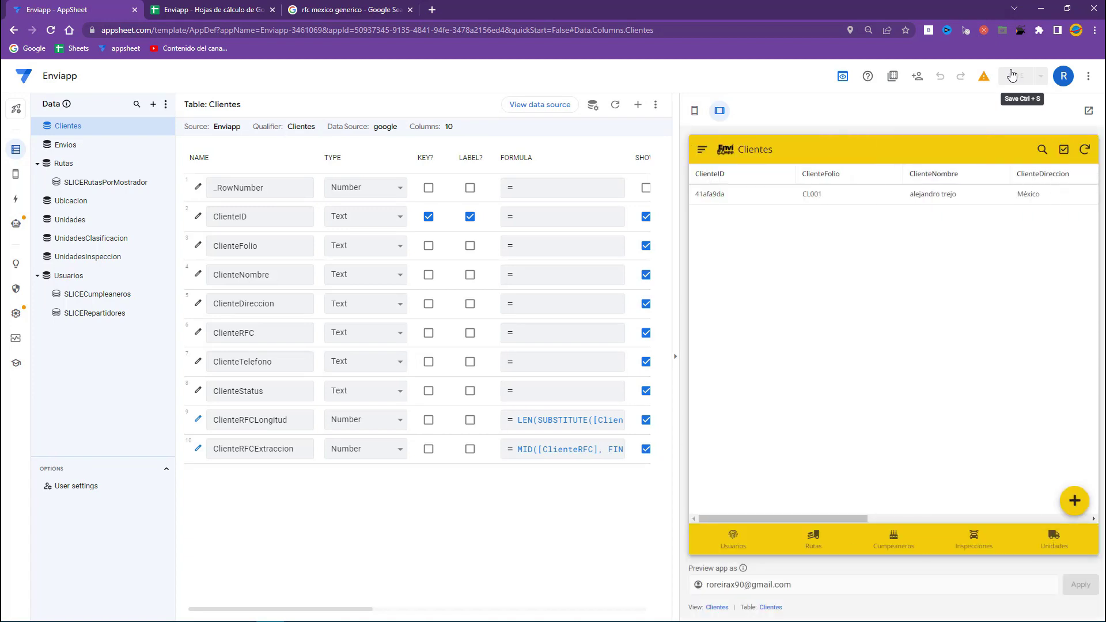
click(1070, 502)
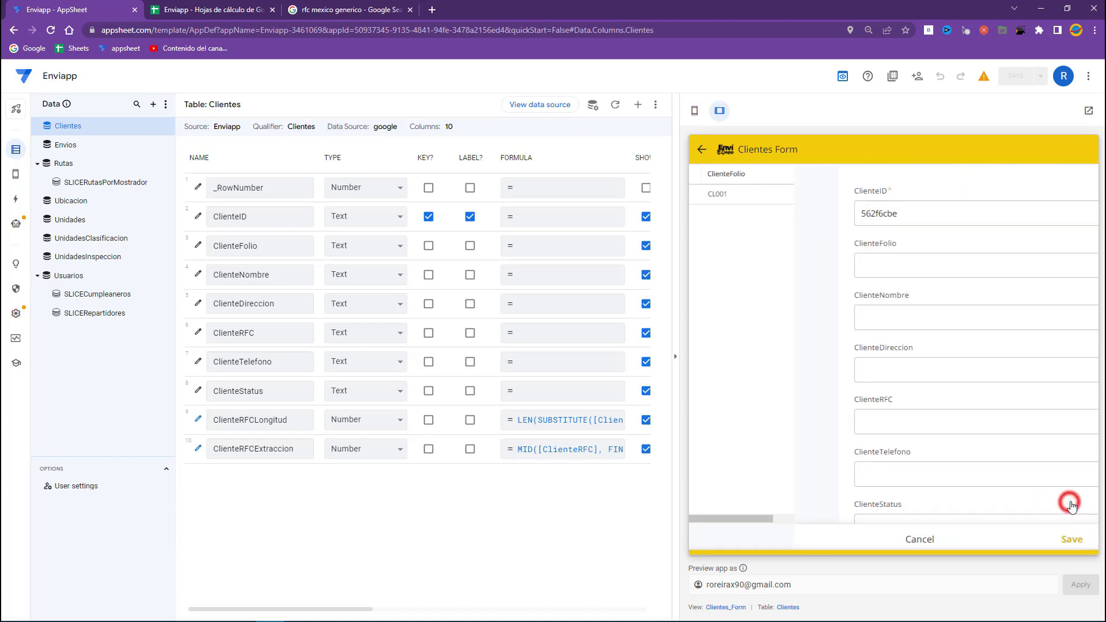
click(796, 262)
text(CL004)
click(783, 320)
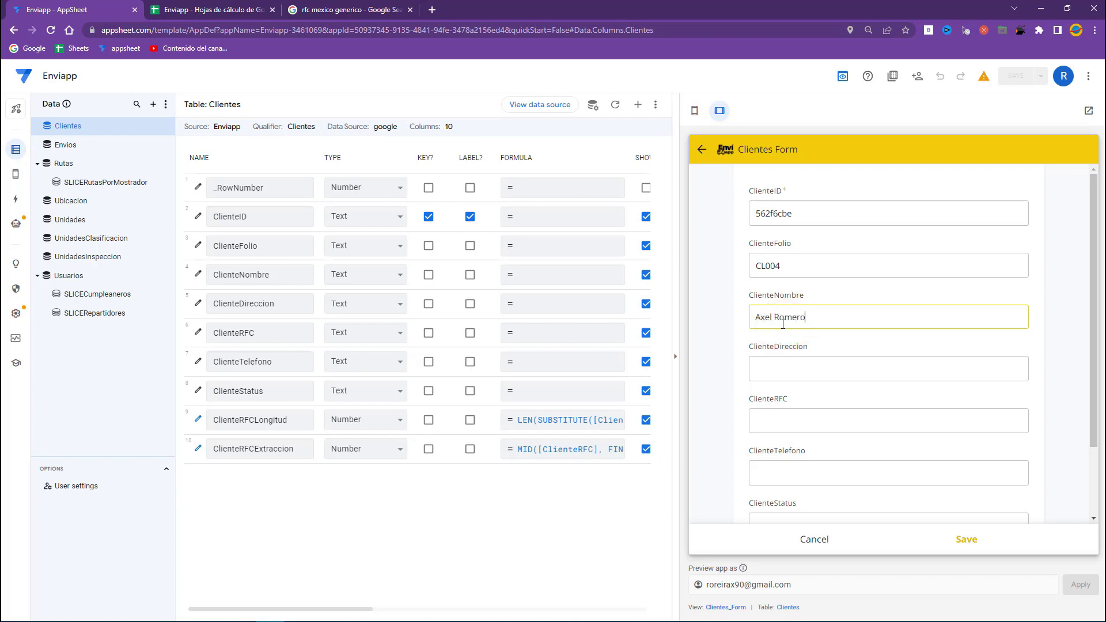
key(Tab)
Copy the existing client's phone from cell F2 and paste it into ClienteTelefono
scroll(789, 343, down, 2)
click(775, 392)
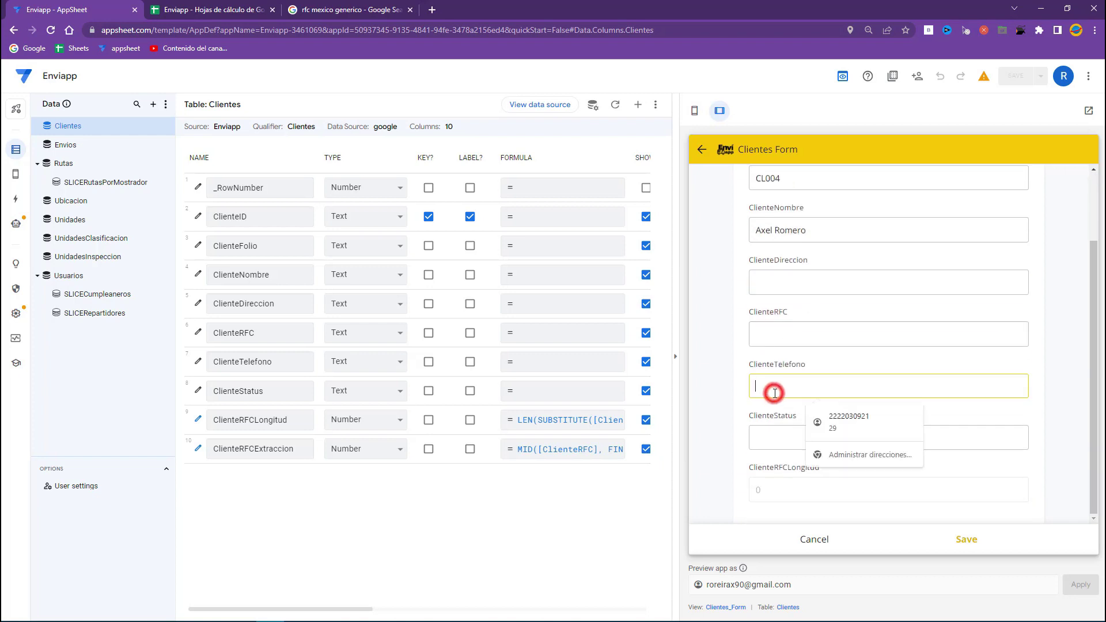
click(818, 382)
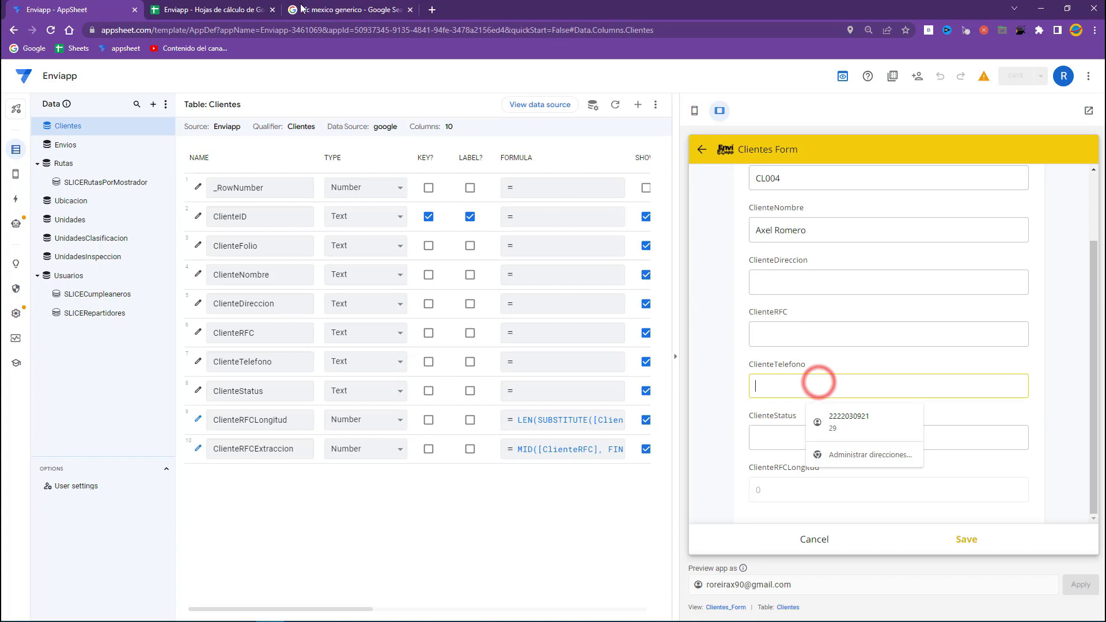
click(204, 8)
click(481, 227)
click(478, 205)
right_click(471, 208)
click(513, 87)
click(112, 9)
key(ctrl+v)
Trigger the duplicate-phone validation, remove the number's last digit, and re-check it
click(807, 434)
double_click(836, 390)
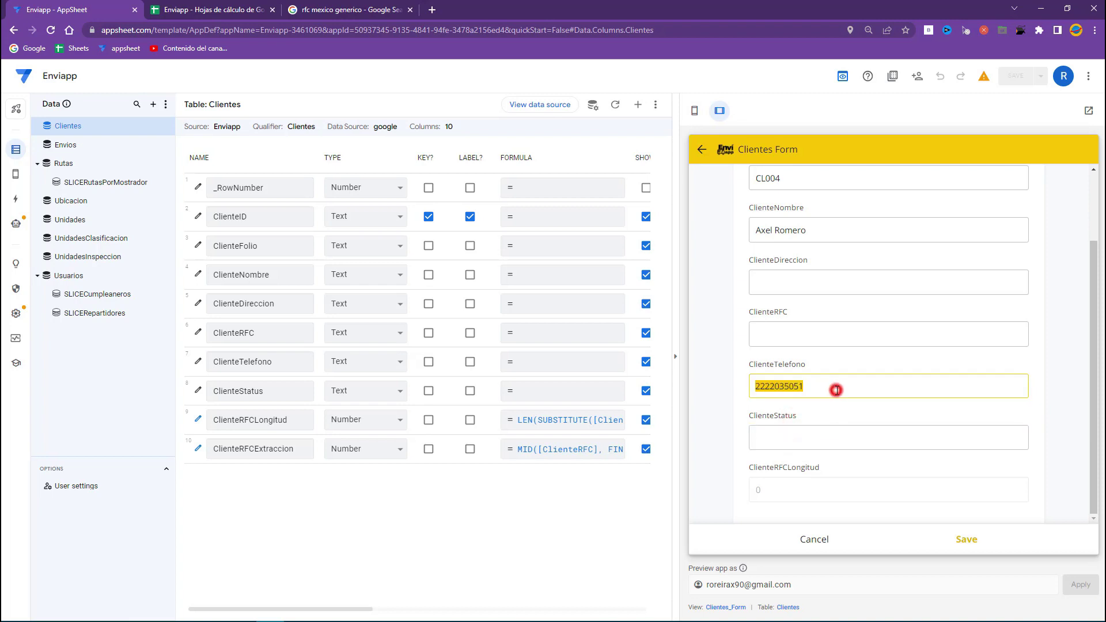
click(836, 391)
key(BackSpace)
text(0)
click(857, 437)
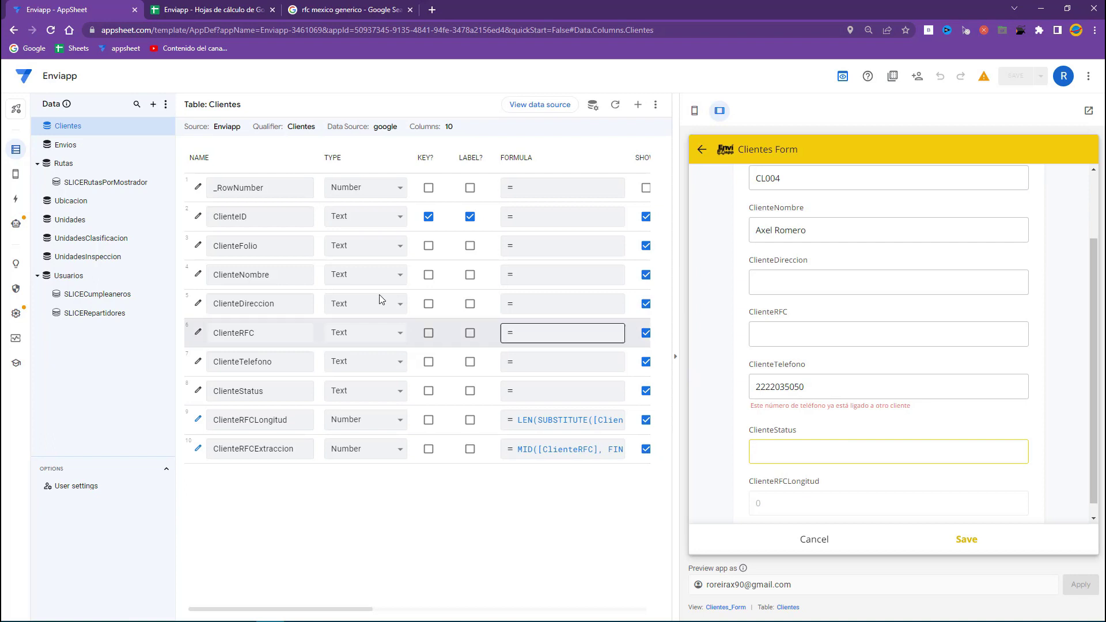
Review the full COUNT(SELECT(...)) Valid If formula for ClienteTelefono in an enlarged box
click(197, 361)
click(426, 395)
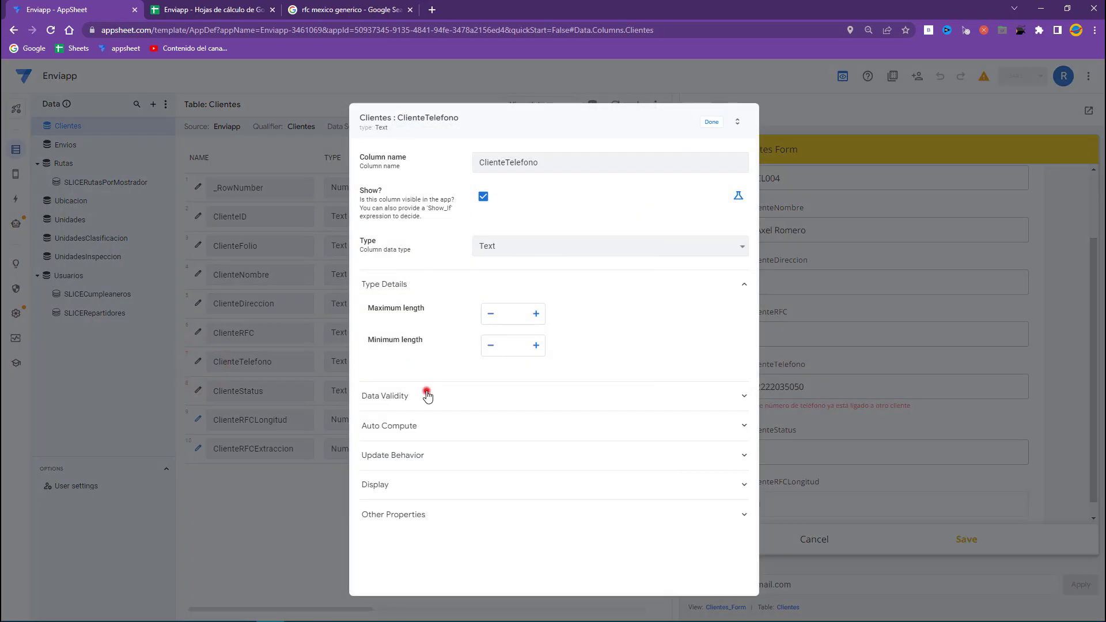
click(560, 427)
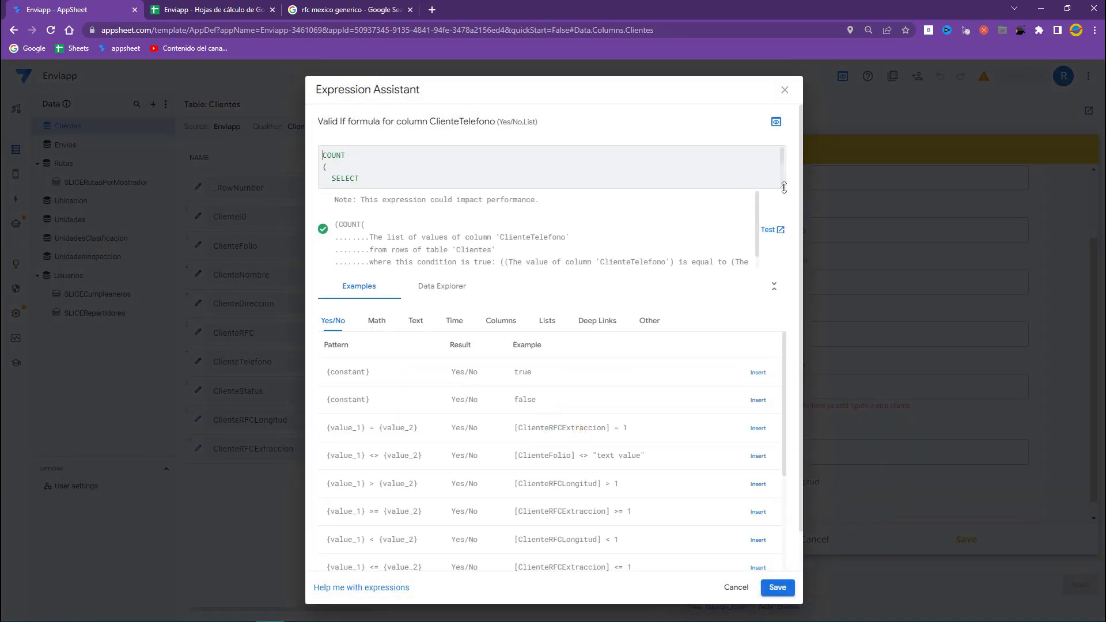
drag(793, 186, 792, 310)
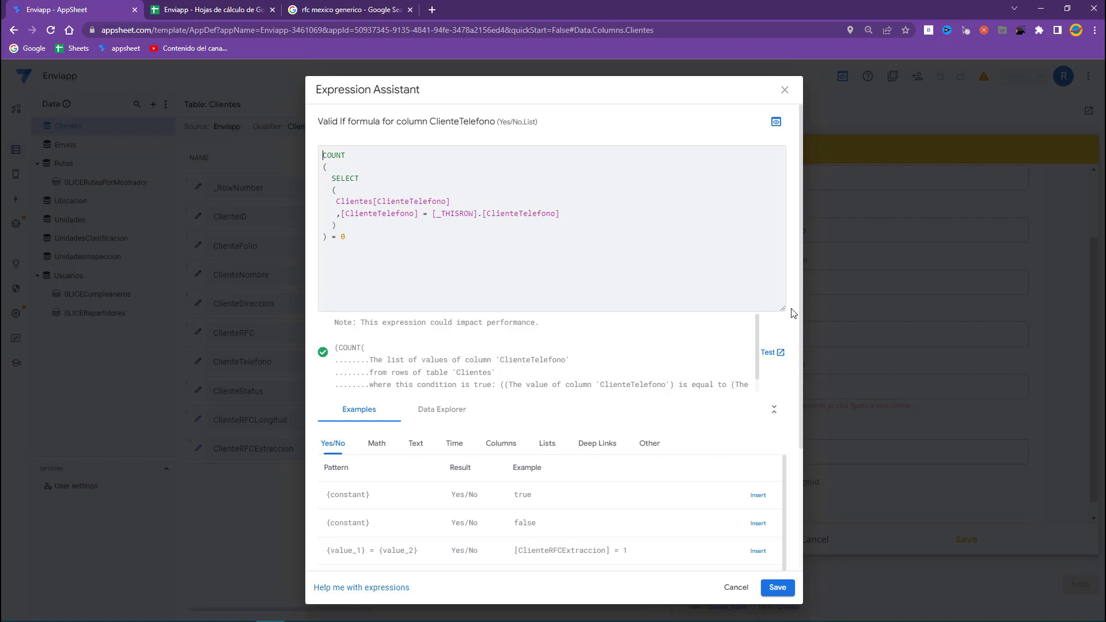
click(777, 587)
click(715, 120)
Save the app, discard the client form, and show the Unidades list in the preview
click(1007, 76)
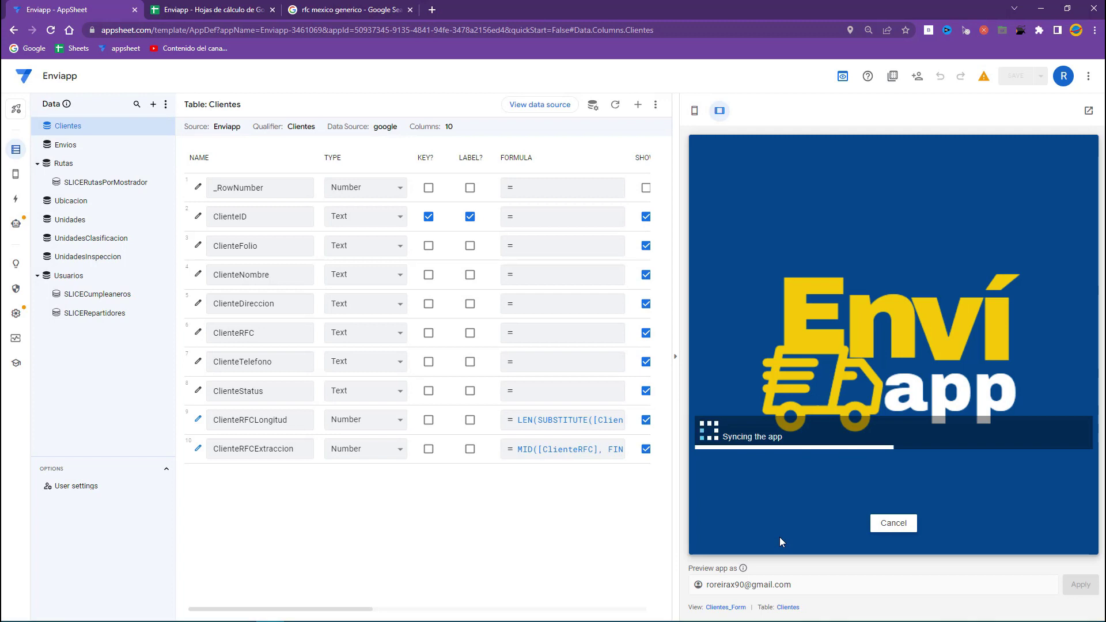
click(809, 536)
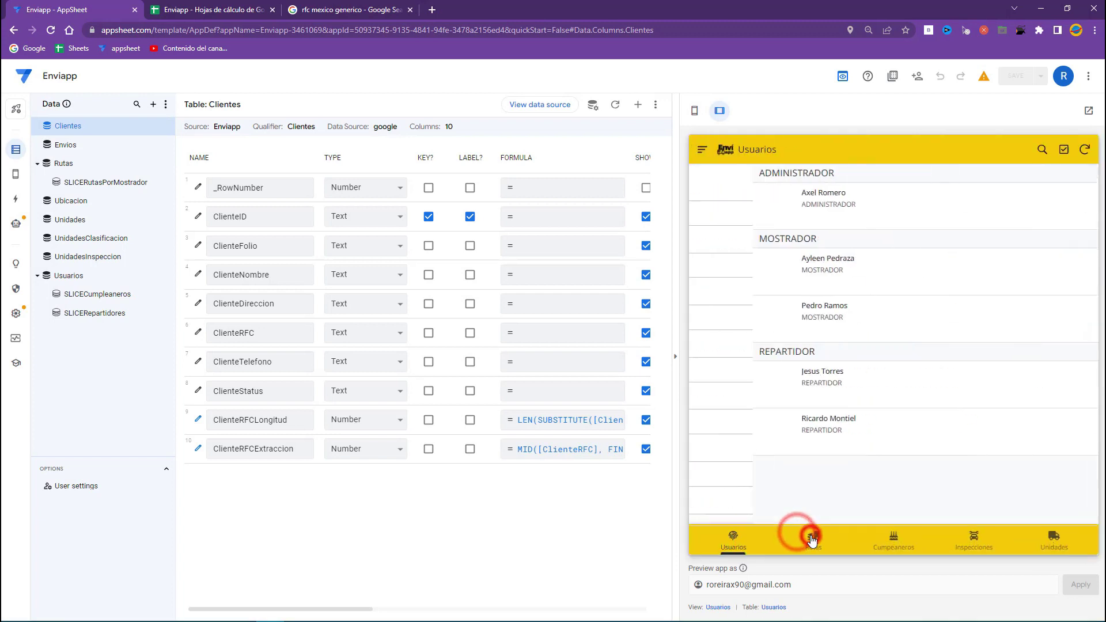
click(1055, 541)
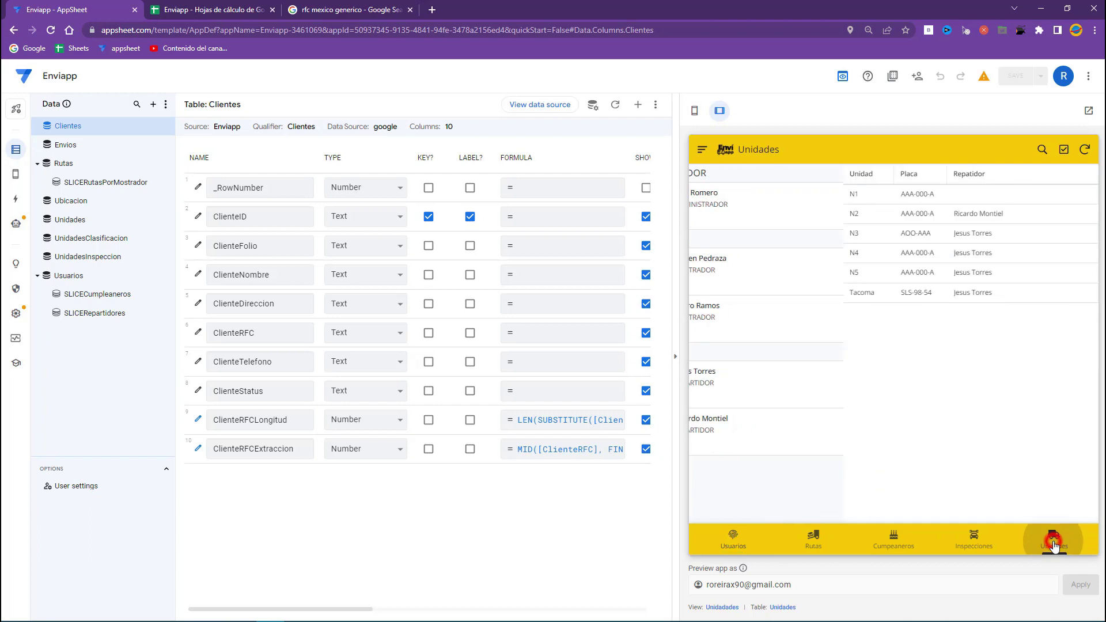
Review the Unidades sheet's columns in the Enviapp spreadsheet
click(258, 7)
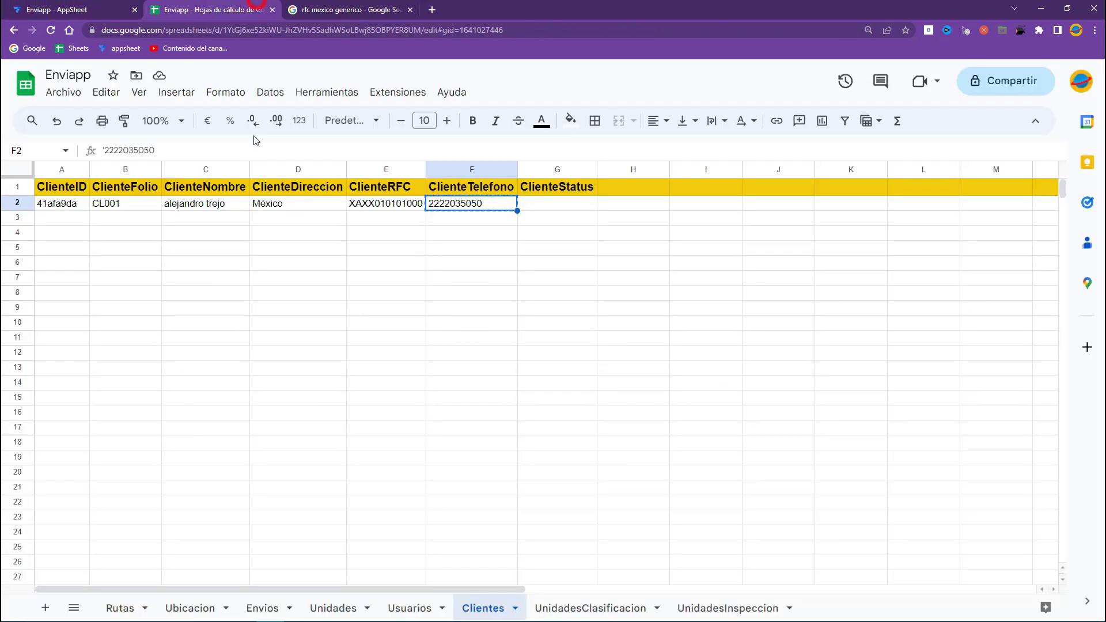
click(346, 608)
click(554, 267)
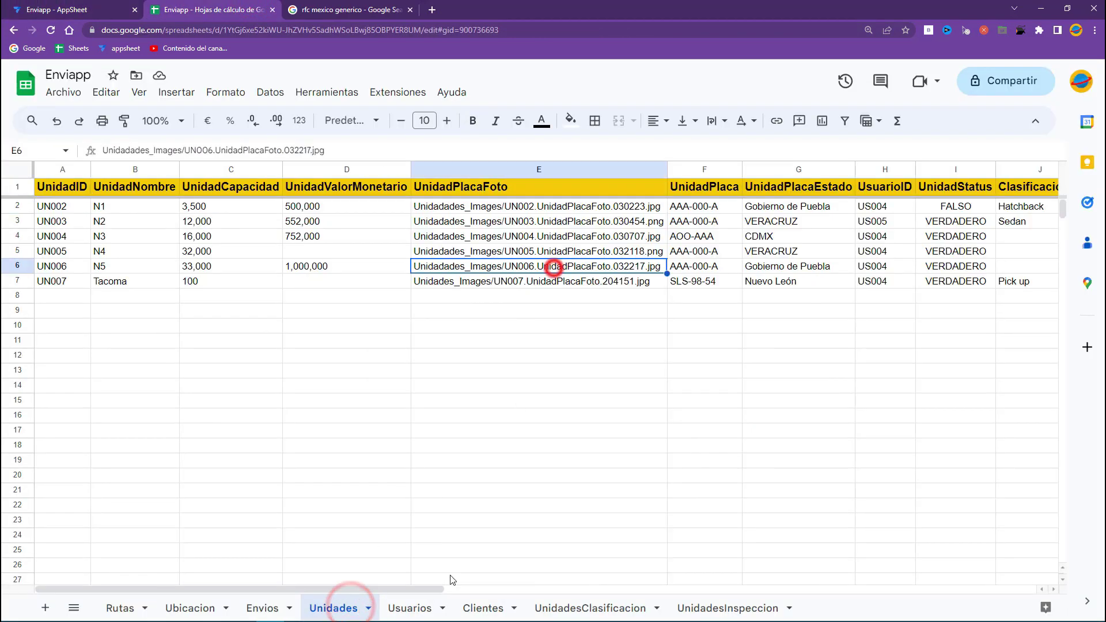
drag(383, 589, 430, 589)
drag(527, 593, 573, 598)
click(858, 194)
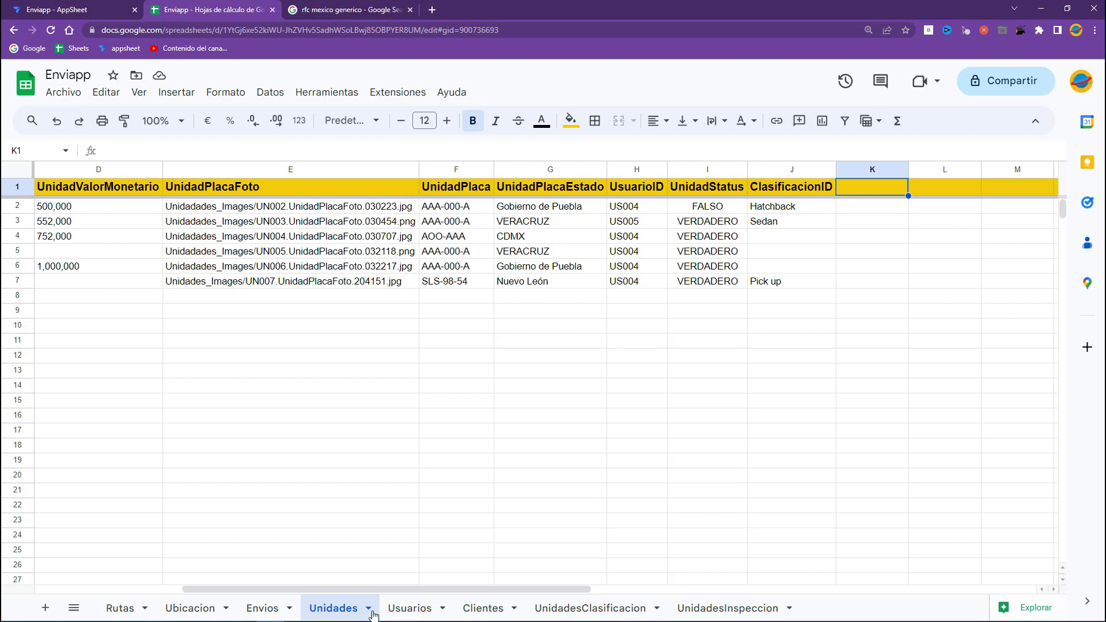
In the Usuarios sheet, set the administrator's SucursalID in G2 to SUC1
click(411, 609)
click(704, 323)
drag(751, 201, 754, 250)
click(753, 234)
click(745, 212)
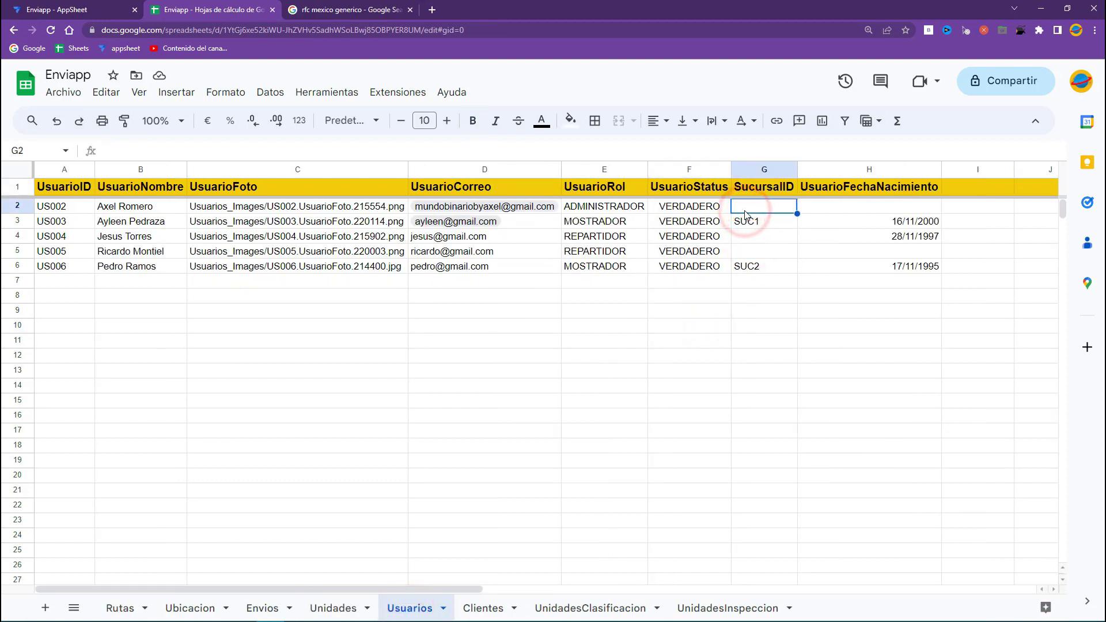
text(SUC1)
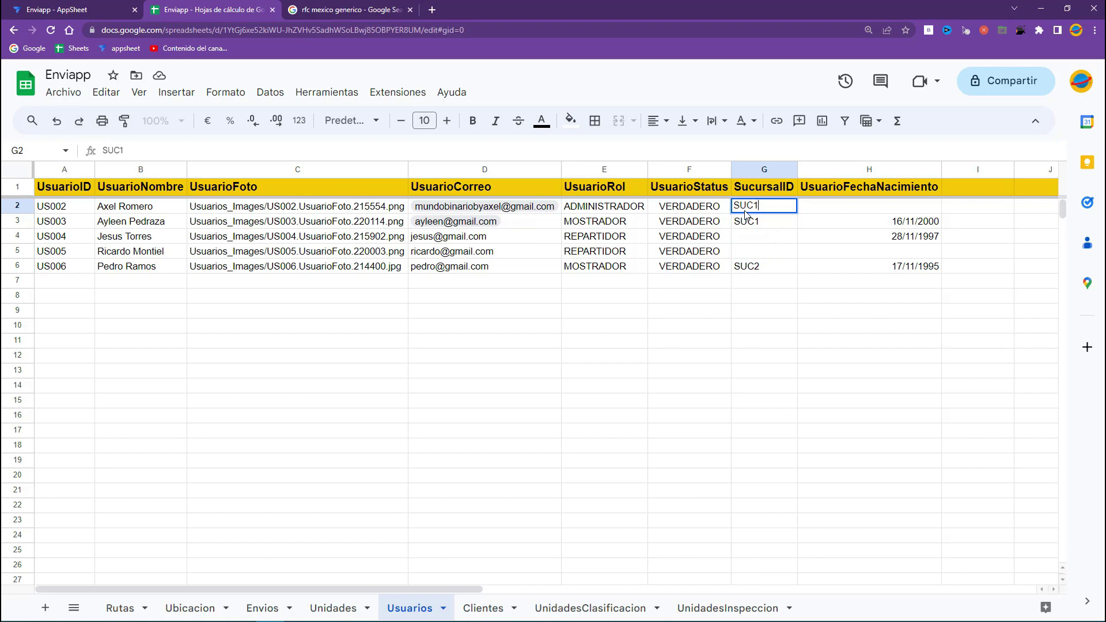
key(Return)
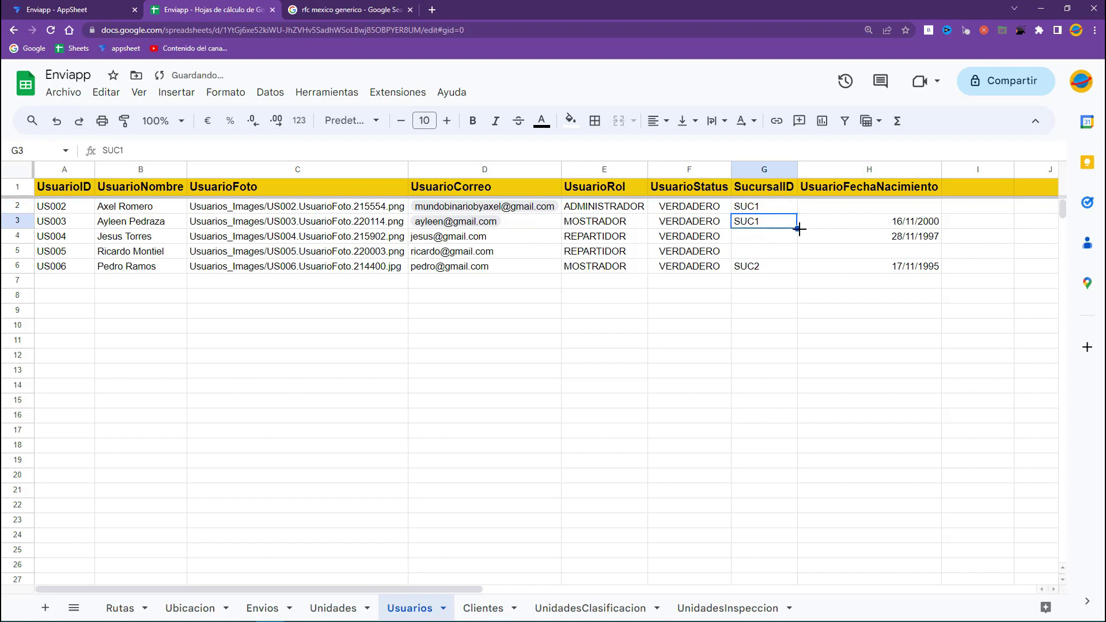
Fill SucursalID SUC2 into Usuarios cells G4 and G5
drag(799, 229, 780, 242)
click(780, 250)
text(SUC2)
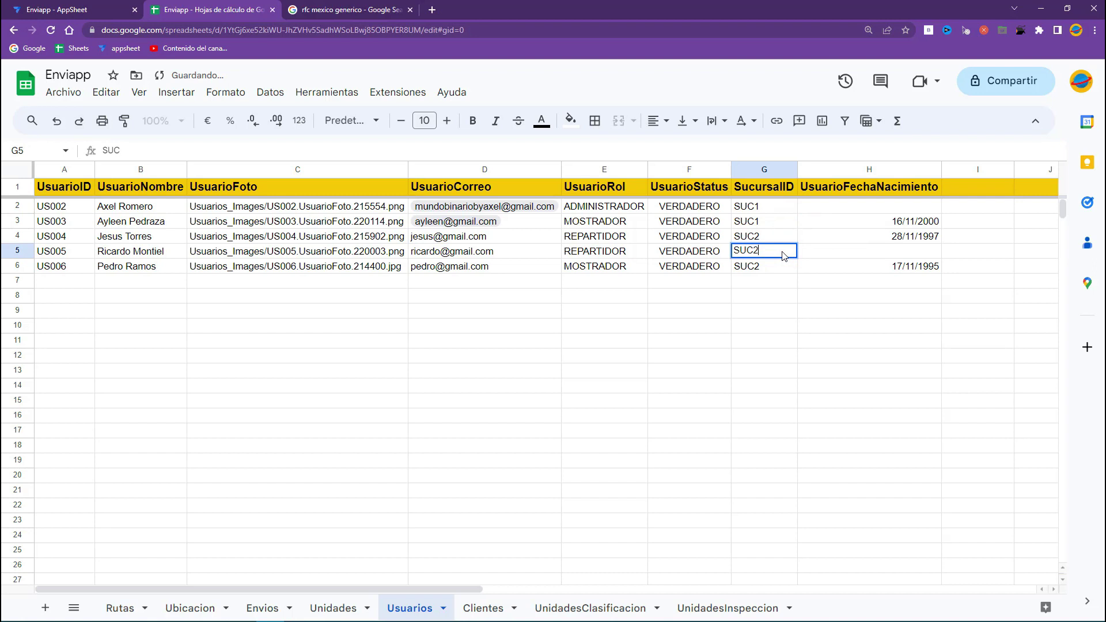
key(Return)
drag(761, 207, 657, 227)
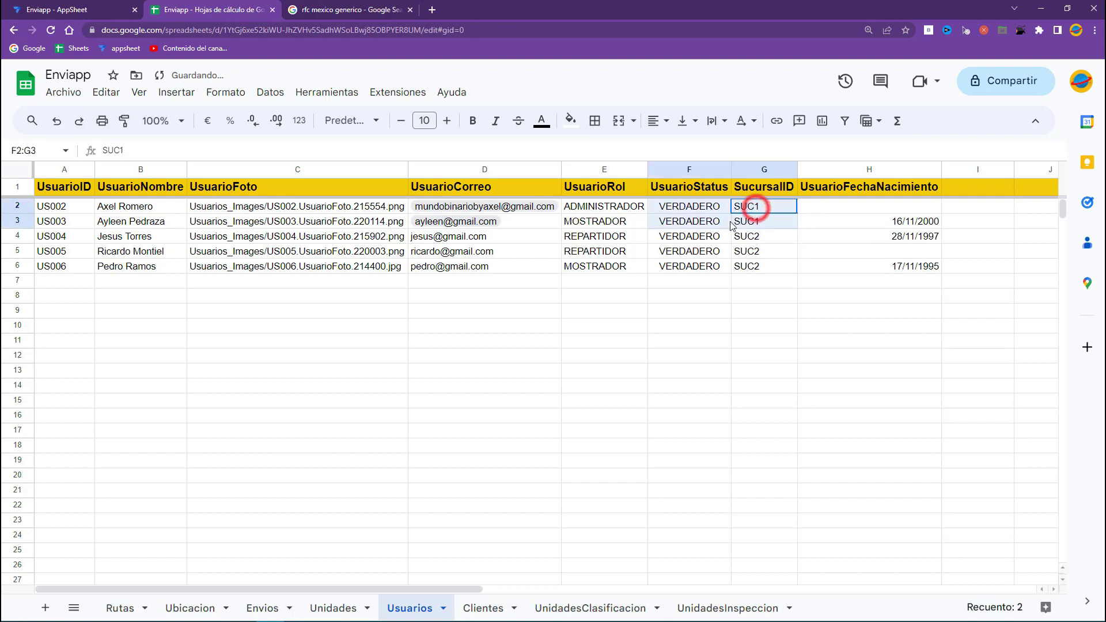
drag(744, 237, 752, 268)
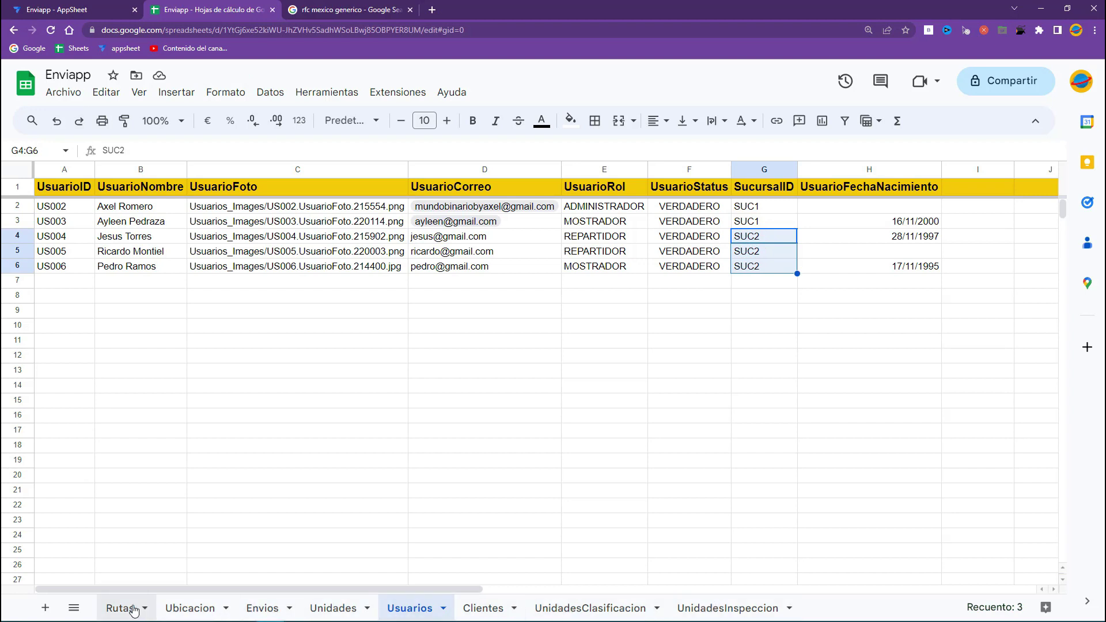
Insert an empty column left of UnidadStatus in the Unidades sheet
click(323, 610)
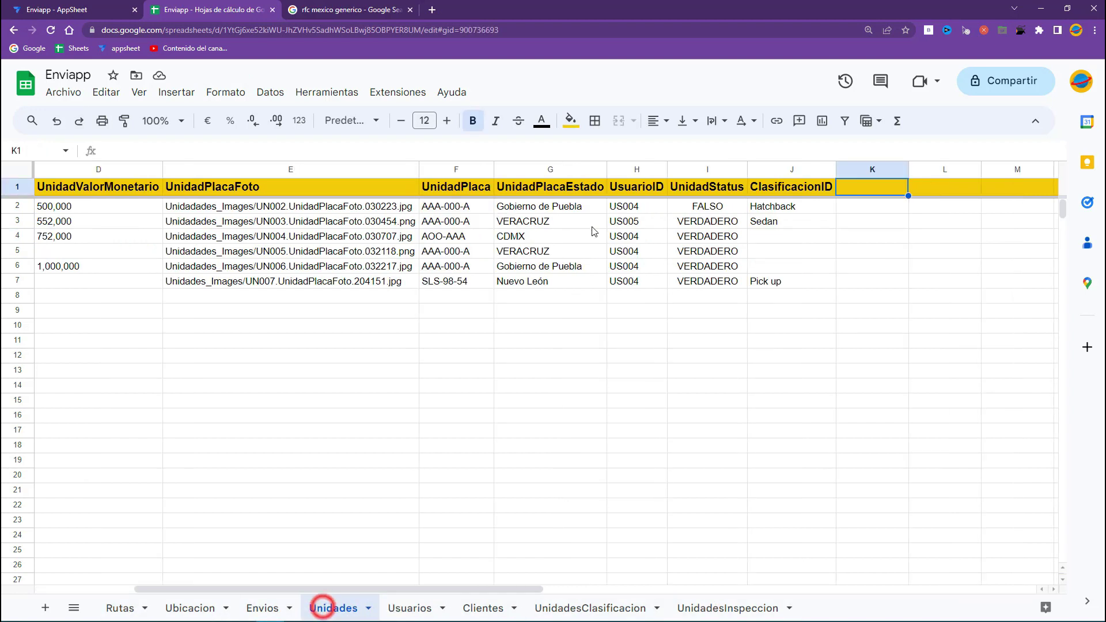
click(776, 167)
click(700, 168)
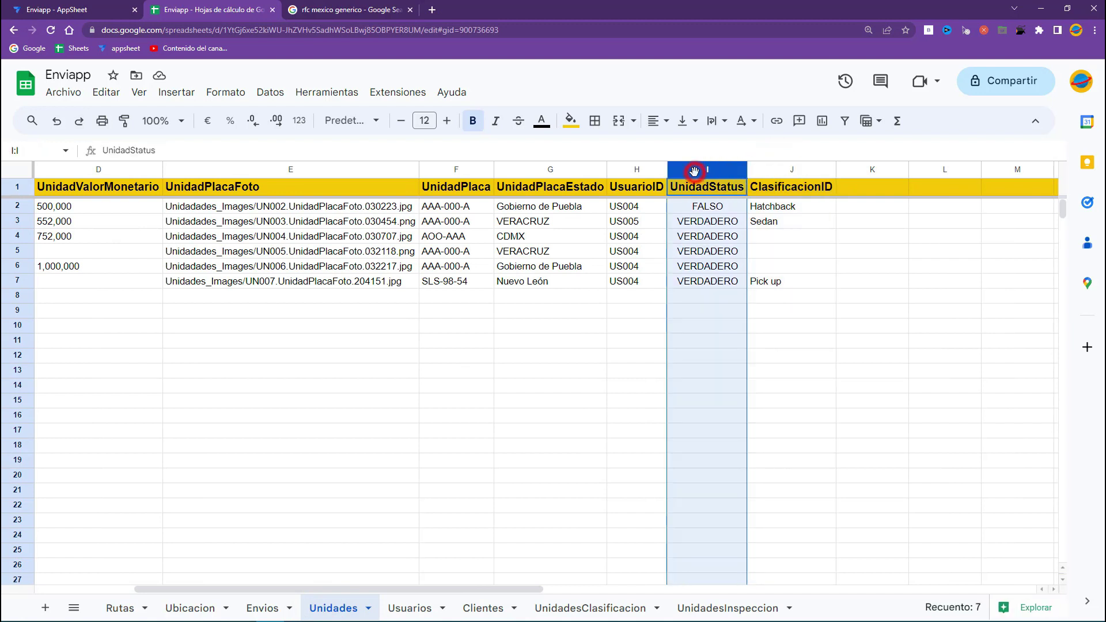
right_click(695, 166)
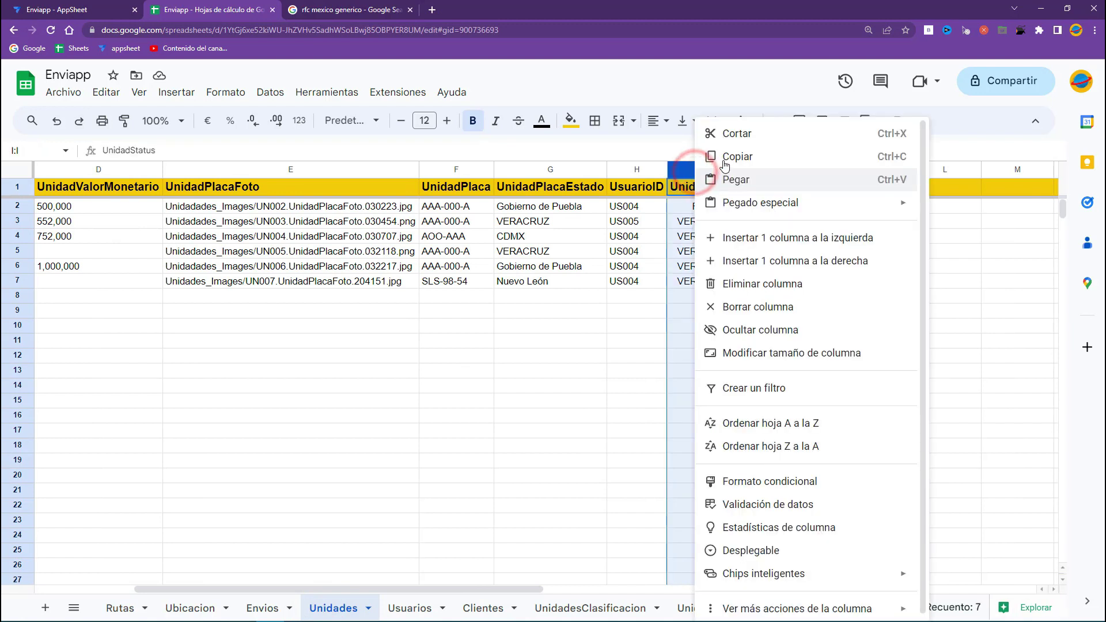
click(736, 233)
Add a SucursalID header with unit values SUC1, SUC2, SUC1, SUC1, SUC3, SUC1
text(Un)
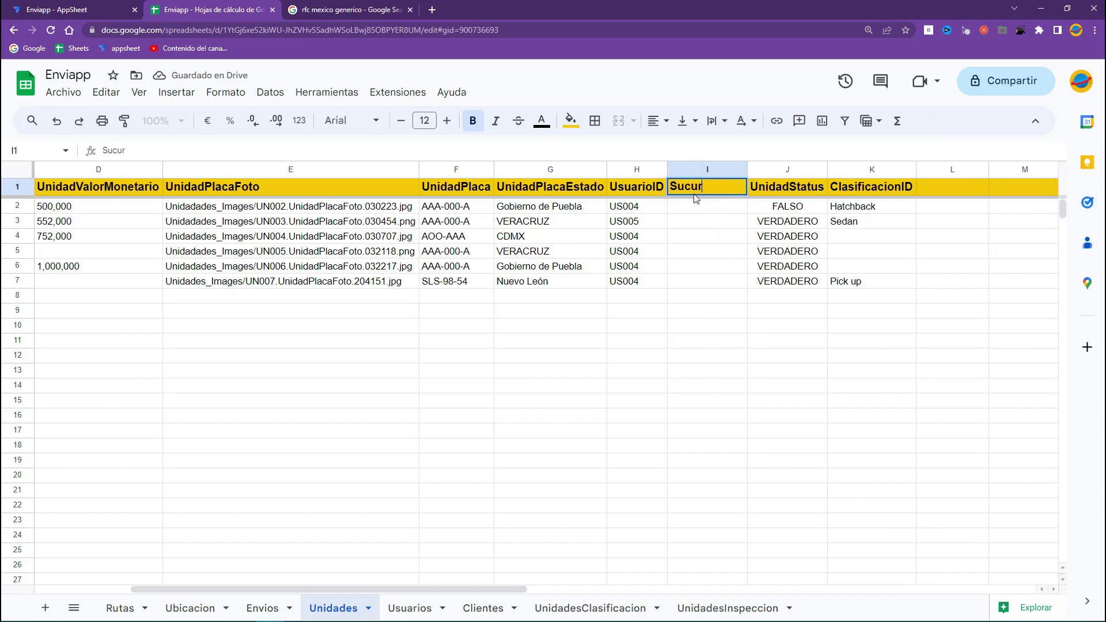
text(D)
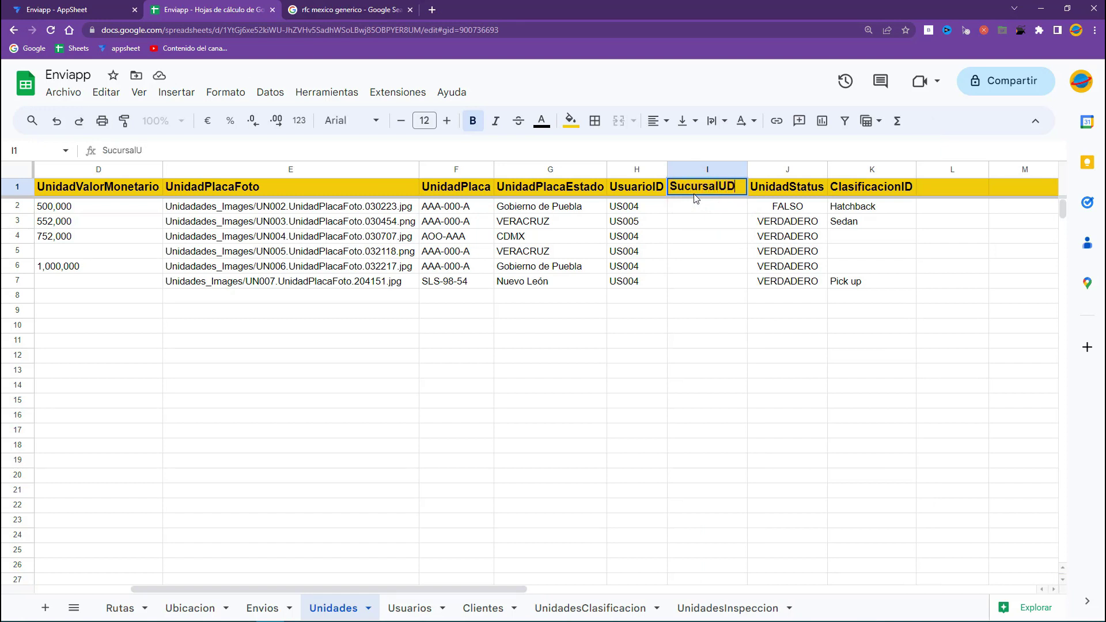
key(Return)
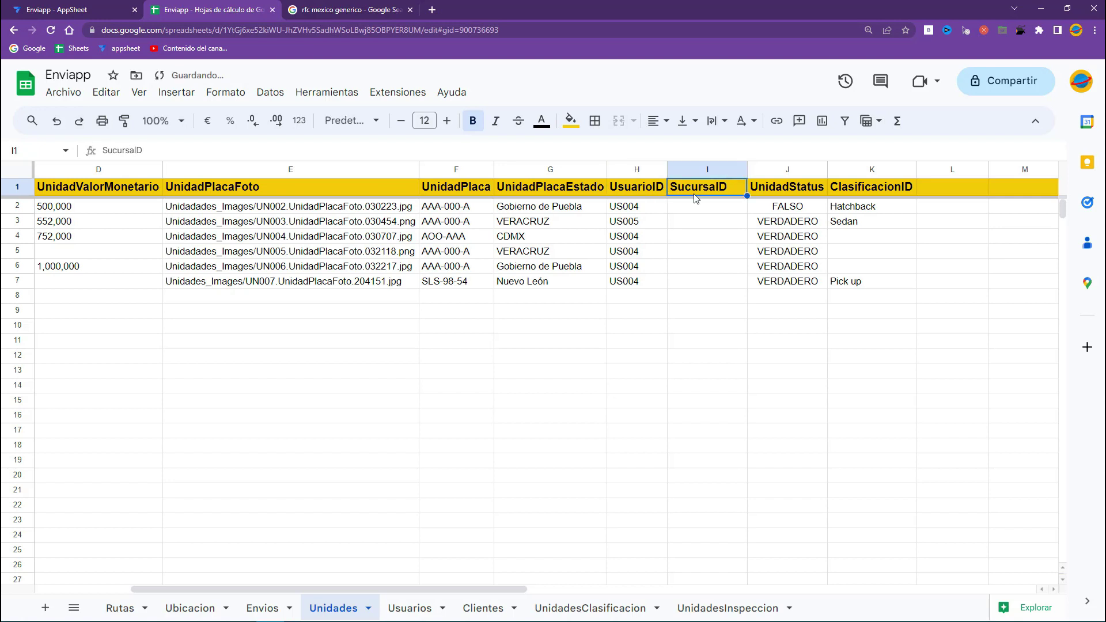
text(SUC1)
key(Return)
text(SUC2)
key(Return)
text(SUYCC1)
key(Return)
text(SUC1)
key(Return)
text(SUC3)
key(Return)
text(Su)
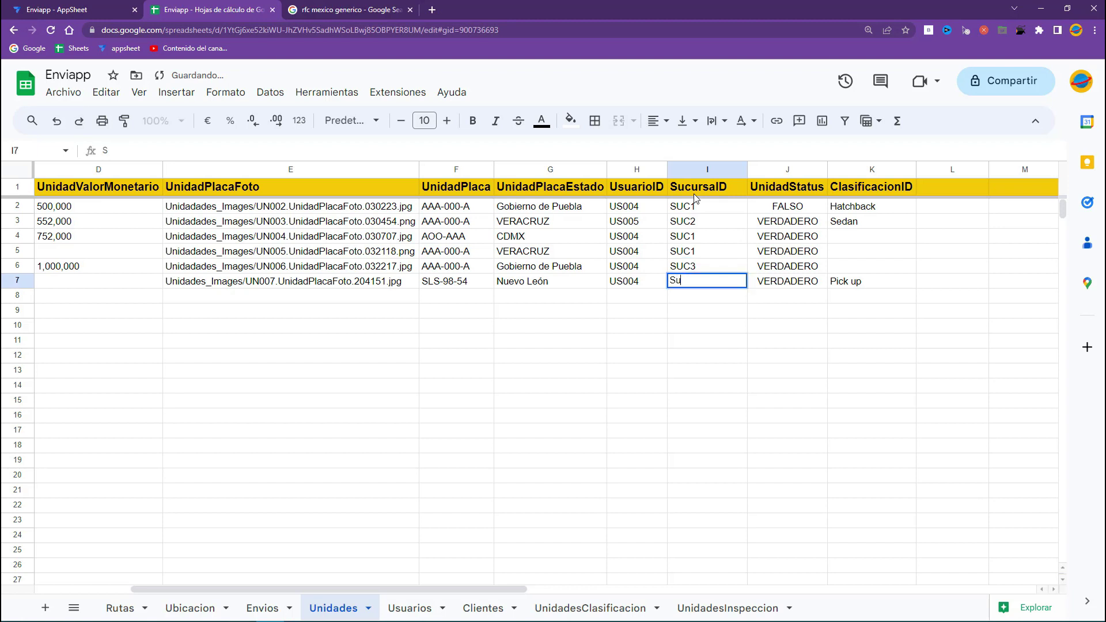
text(1)
key(Return)
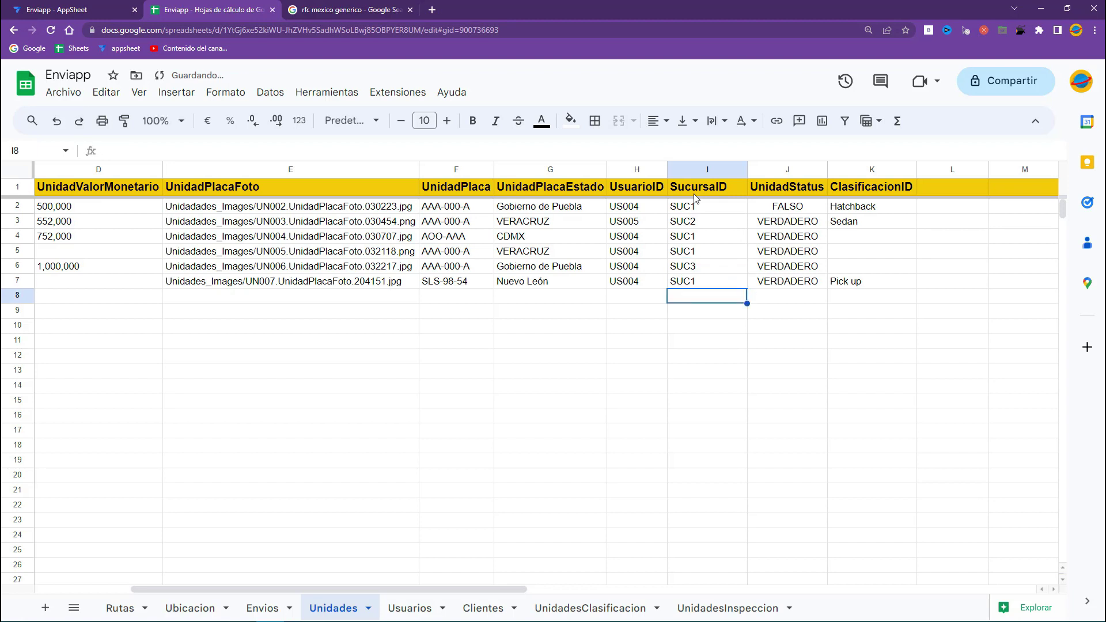
Change unit N3's SucursalID in I4 to SUC2, then return to AppSheet
click(706, 208)
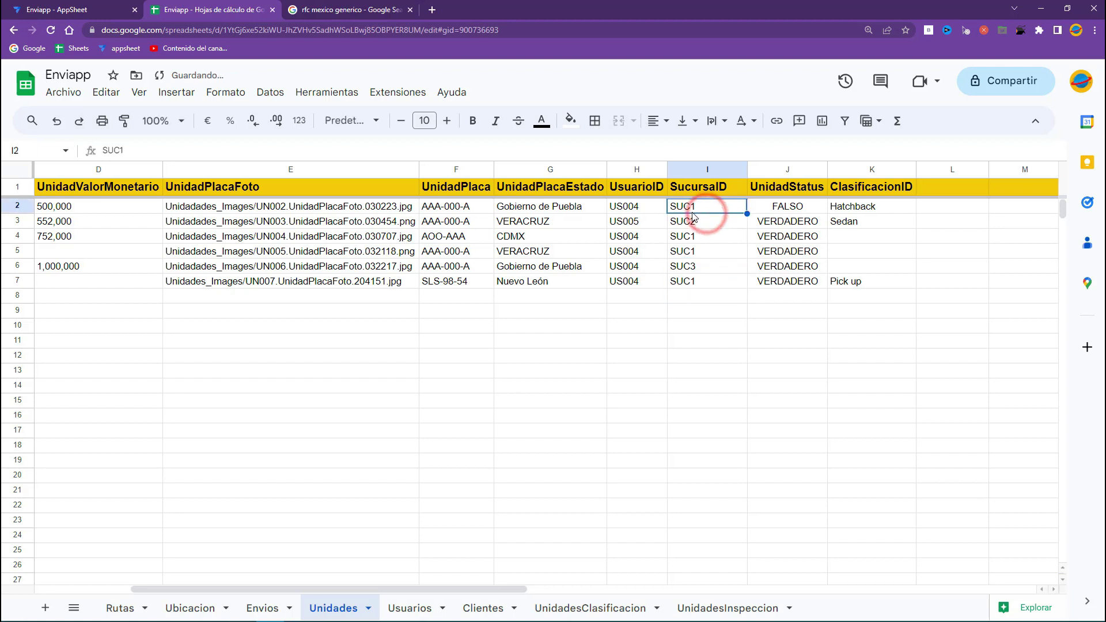
ctrl+click(699, 238)
drag(685, 254, 98, 251)
ctrl+click(677, 206)
click(686, 225)
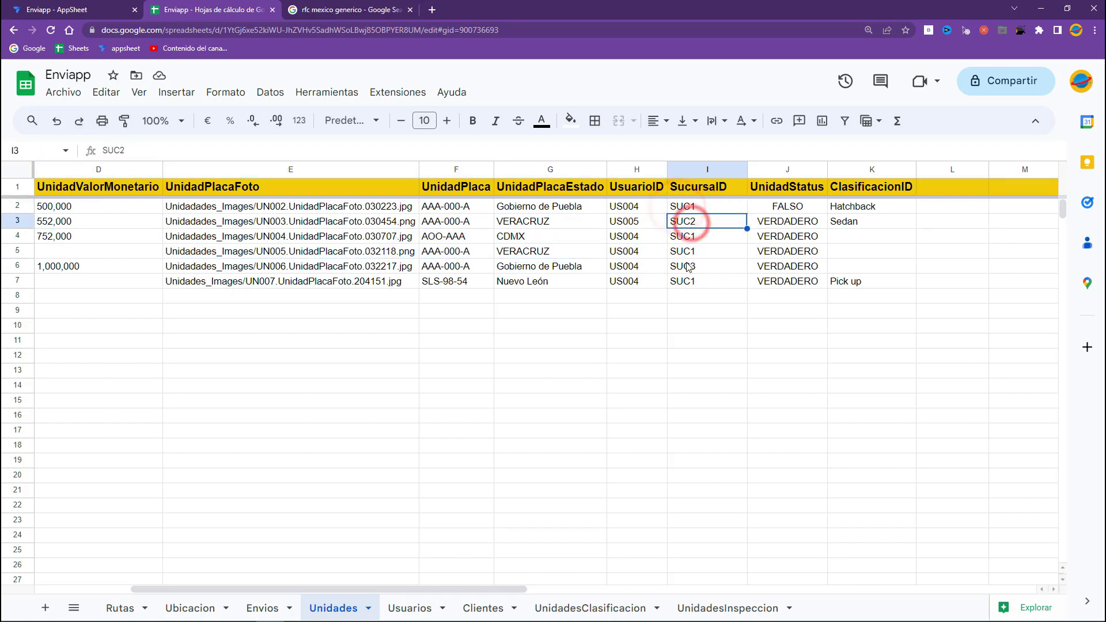
click(693, 282)
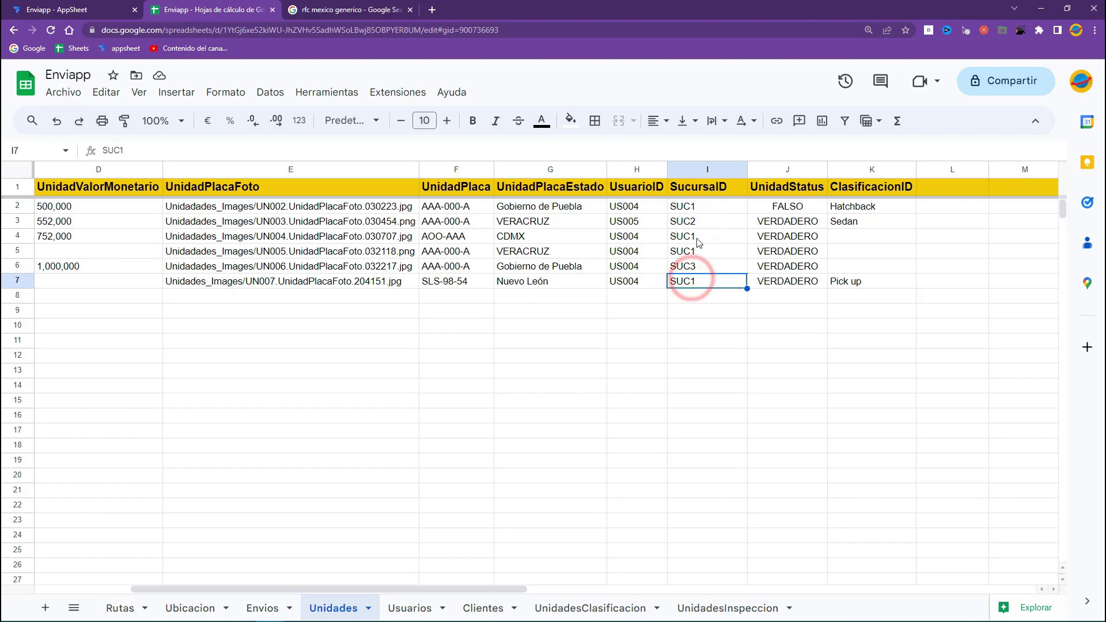
click(699, 237)
text(SUC2)
key(Return)
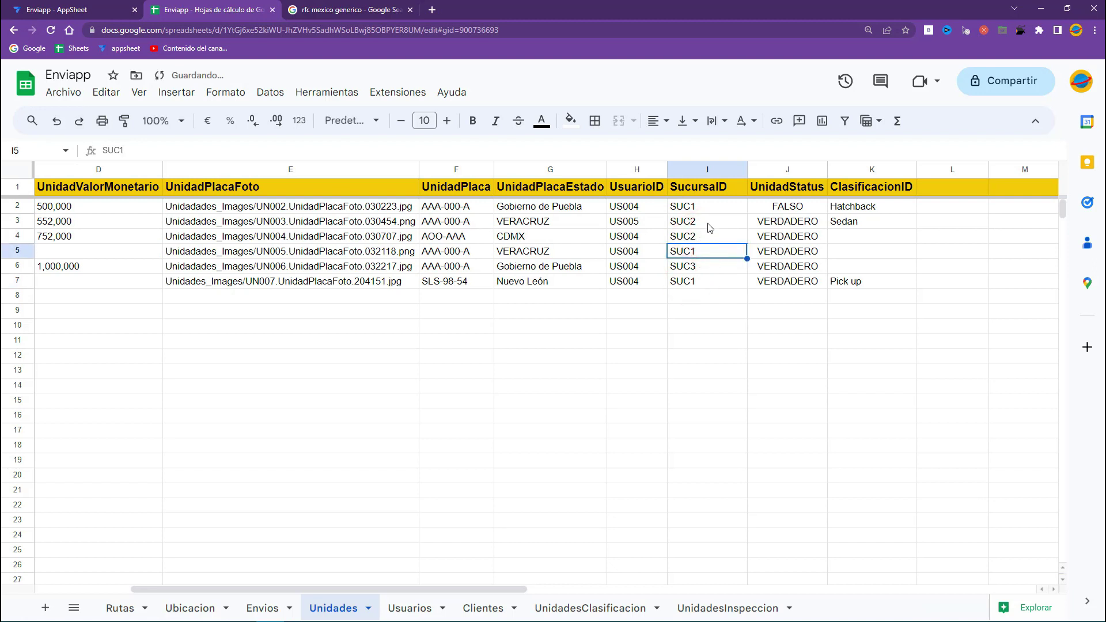
drag(703, 206, 705, 286)
click(708, 297)
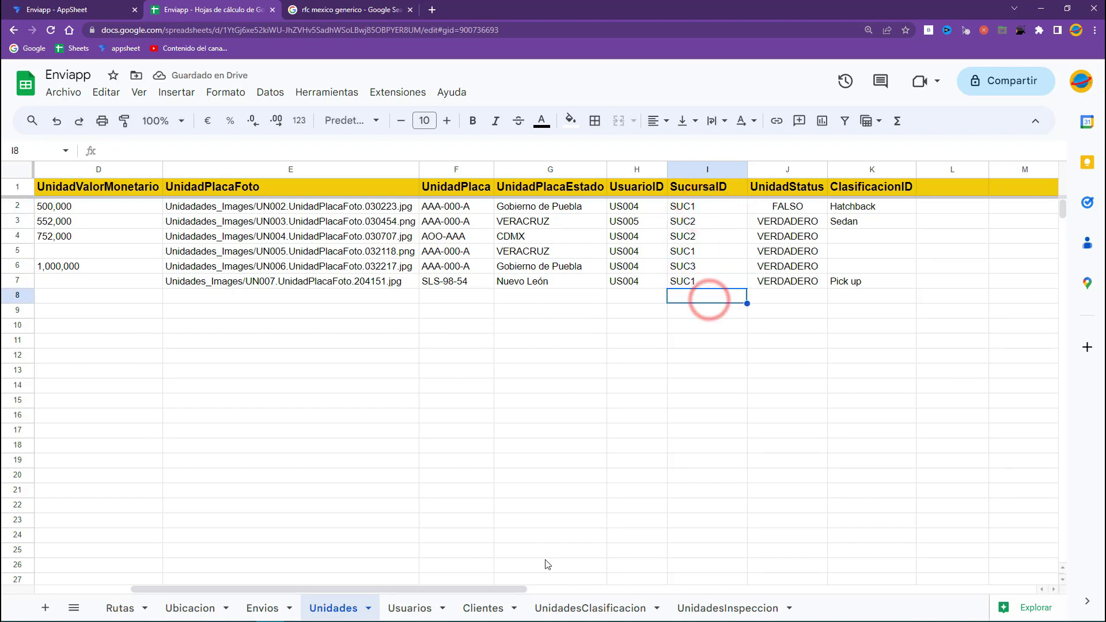
click(104, 5)
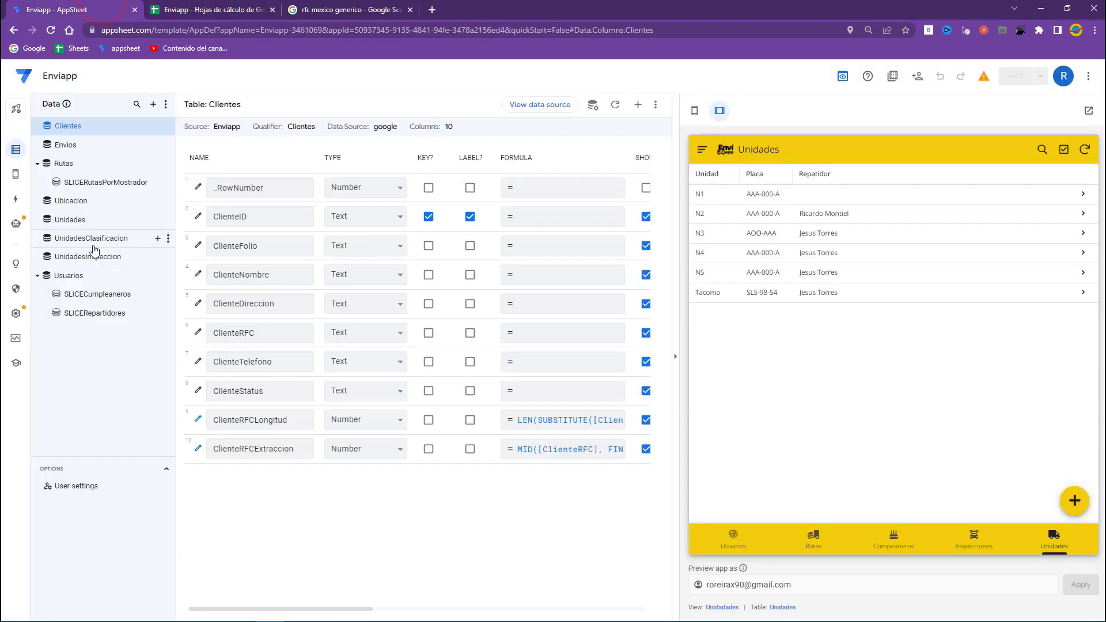
Regenerate the Unidades table structure to pick up SucursalID, giving 14 columns
click(85, 225)
click(620, 111)
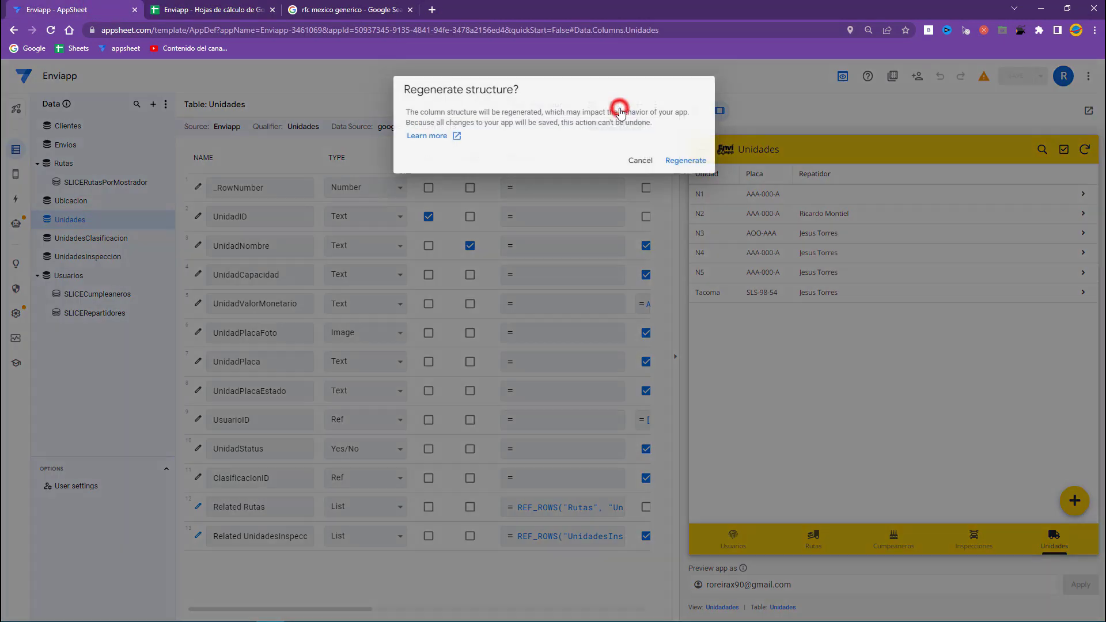
click(692, 161)
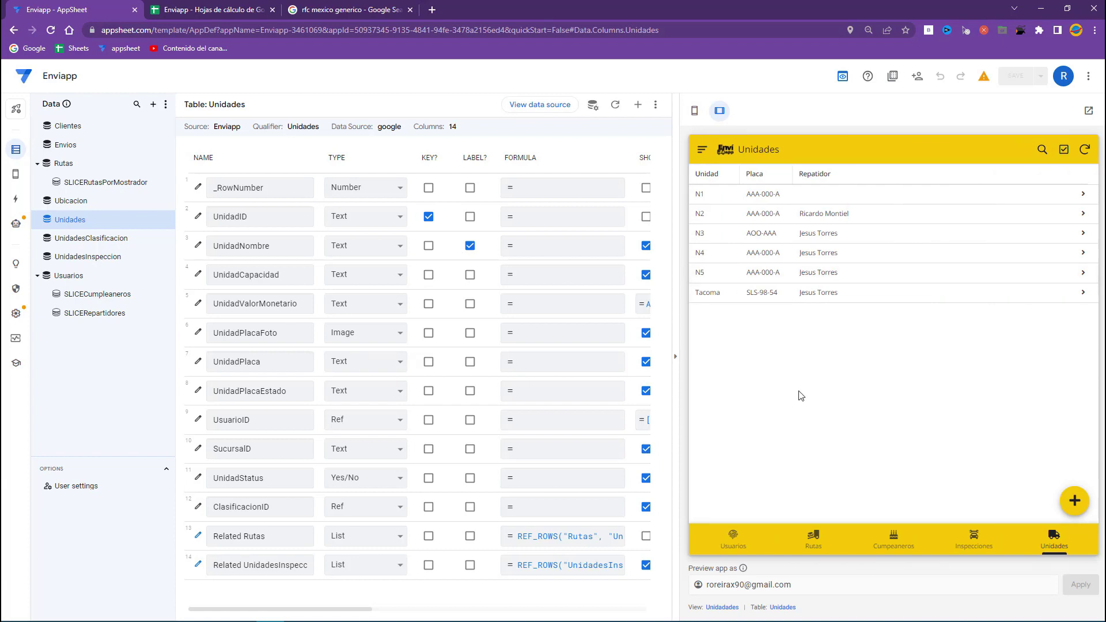
Start a new Rutas form in the preview and check UnidadID still lists every unit
click(835, 233)
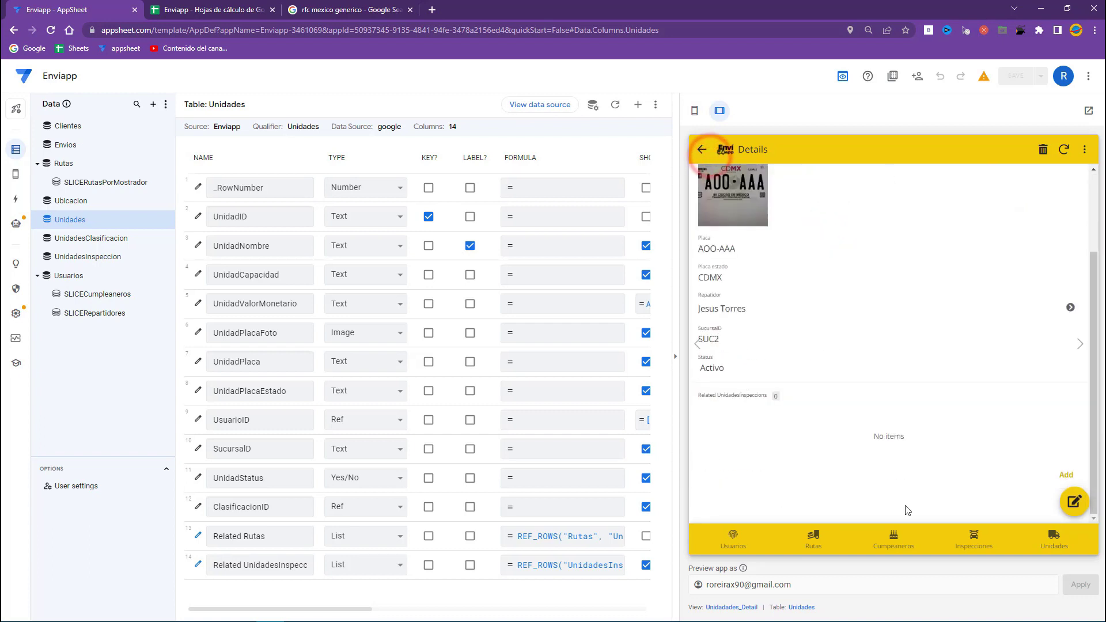
click(976, 541)
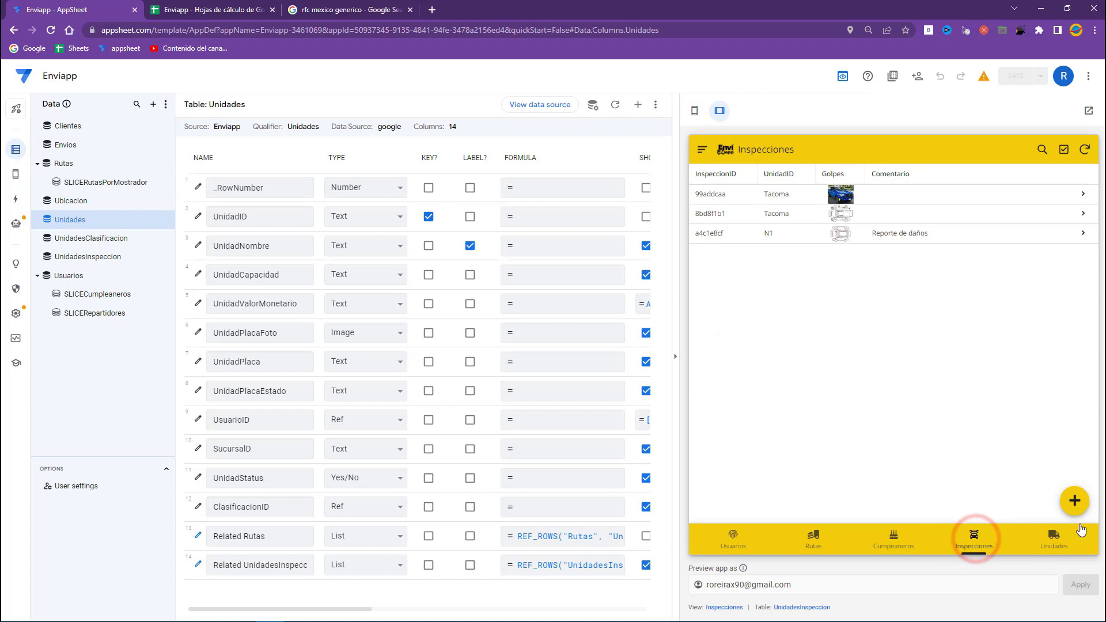
click(810, 541)
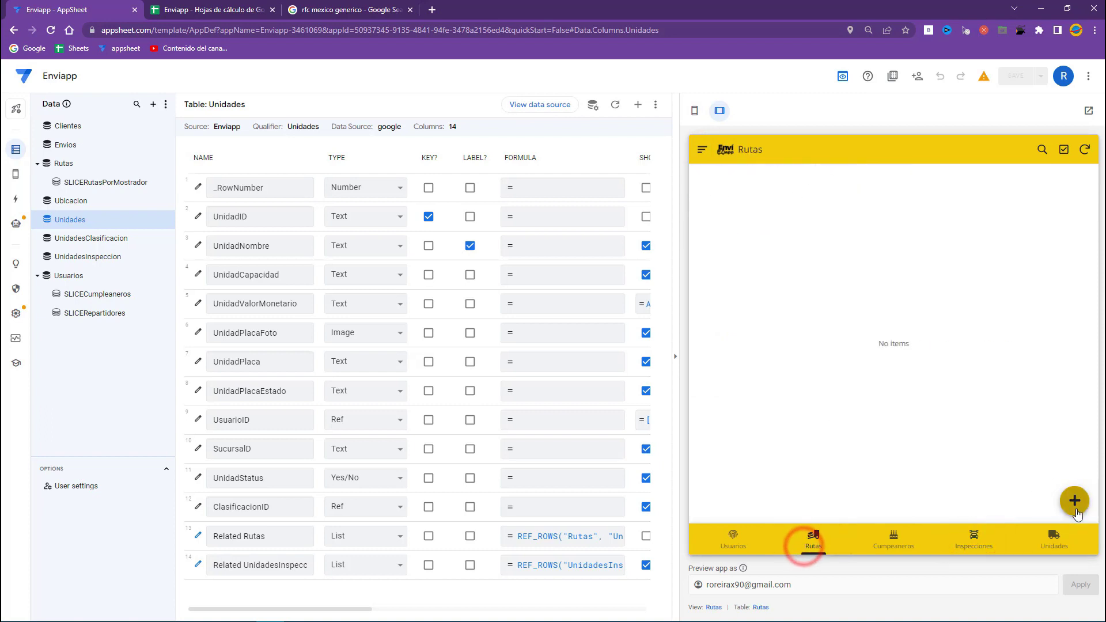
click(1075, 501)
click(803, 321)
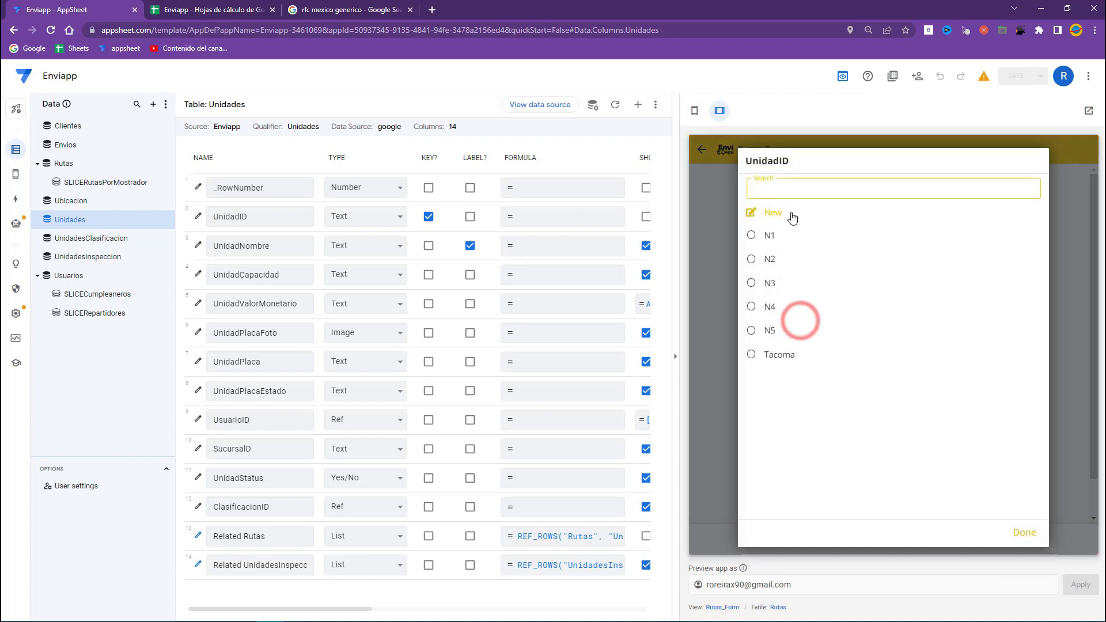
click(1025, 533)
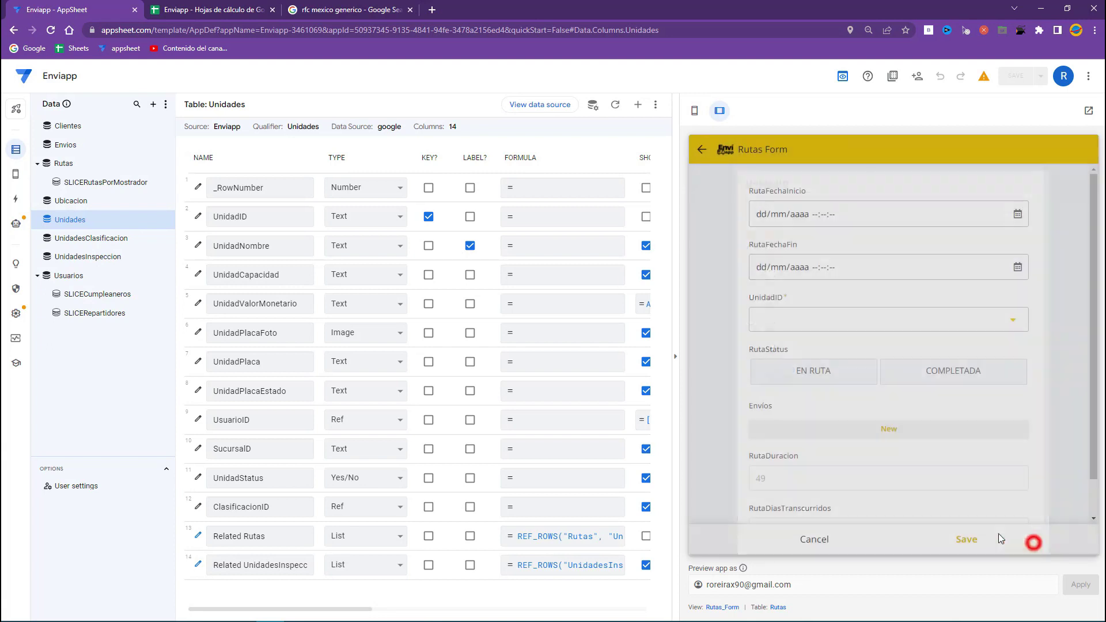
drag(811, 589, 707, 587)
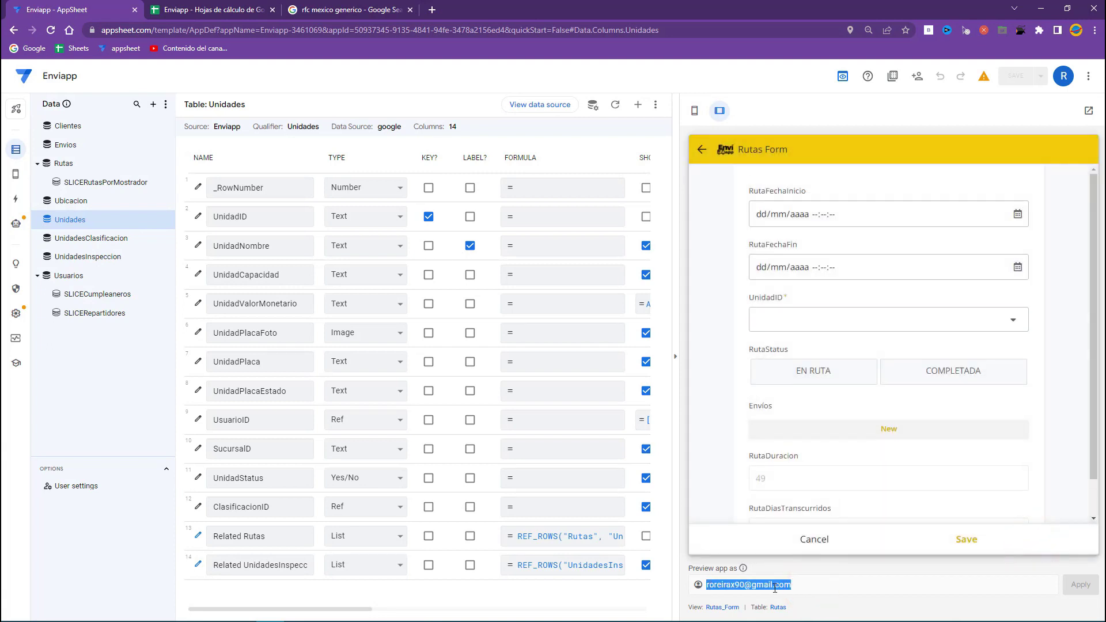
Copy the SUC2 repartidor's UsuarioCorreo from Usuarios into AppSheet's Preview app as field
click(202, 6)
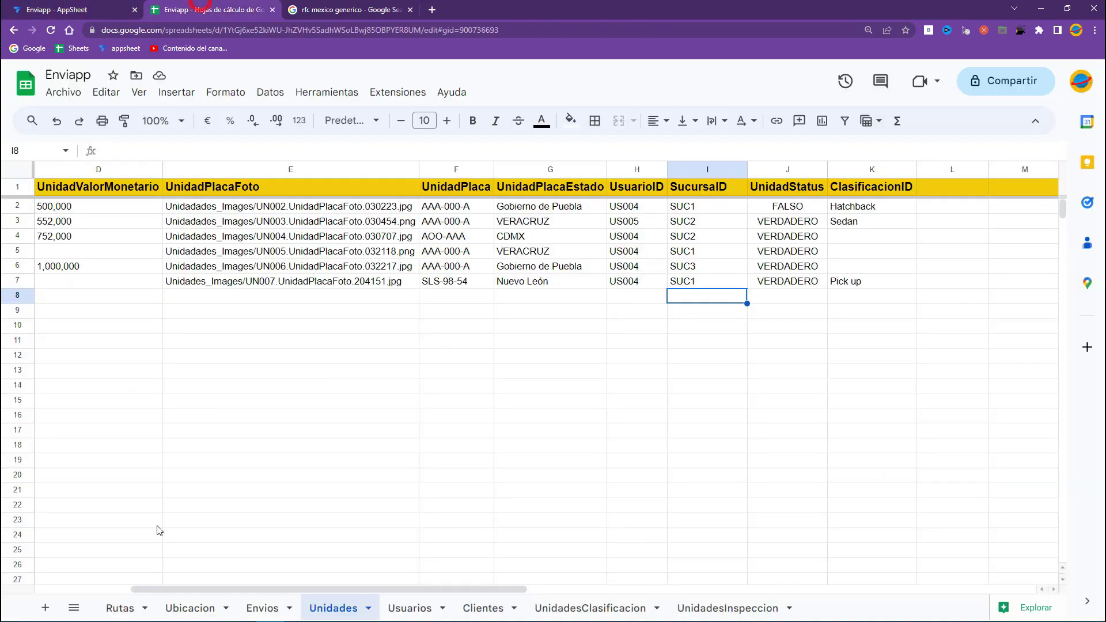
click(73, 608)
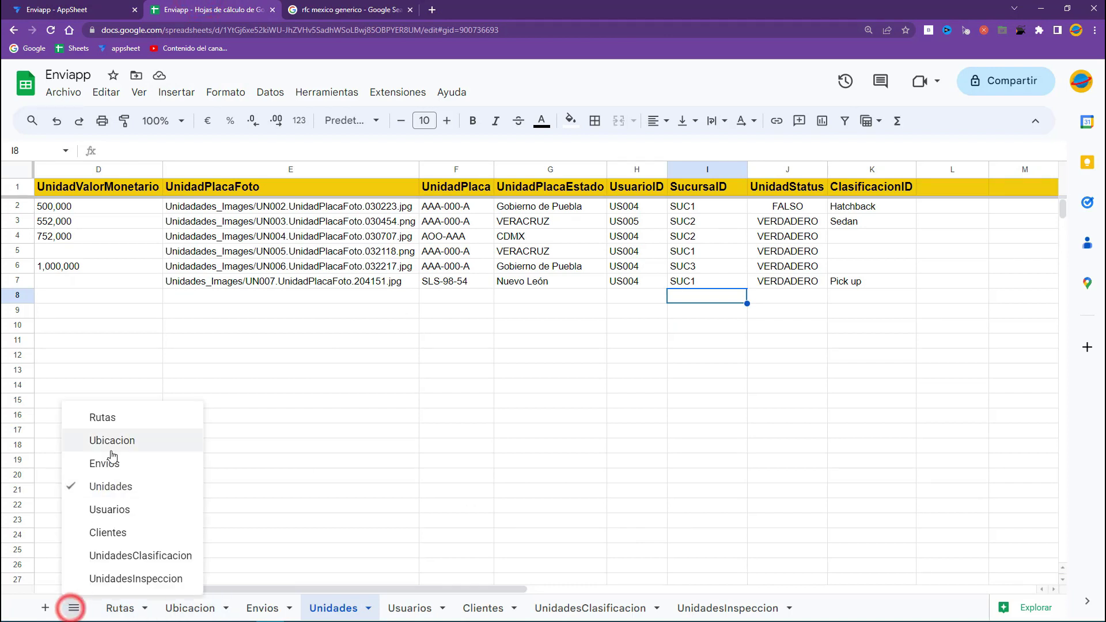
click(122, 507)
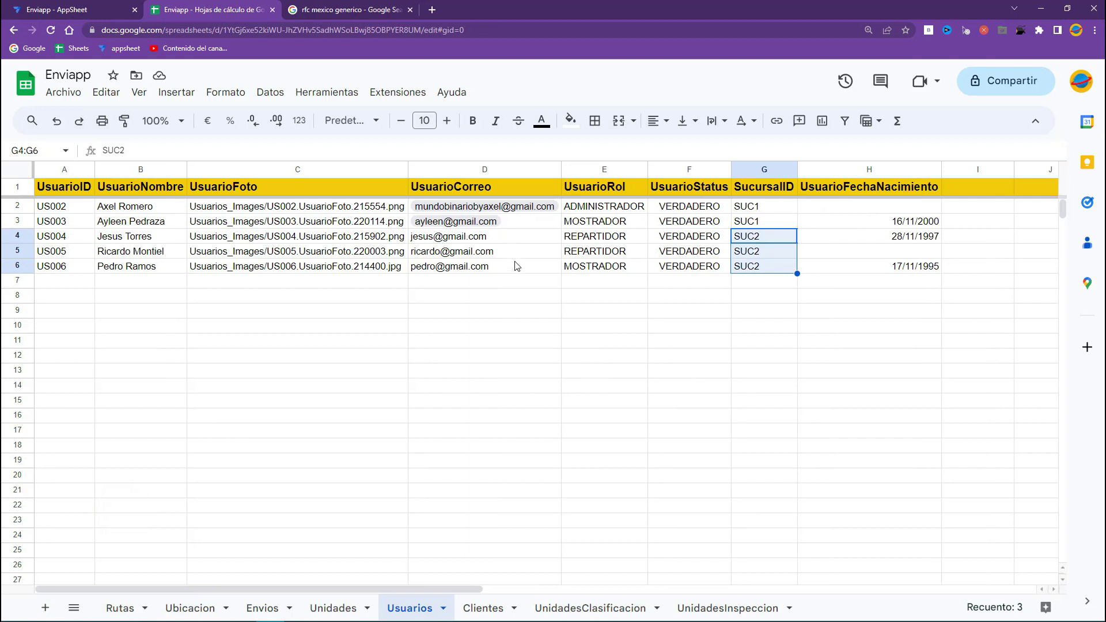
click(557, 208)
click(541, 226)
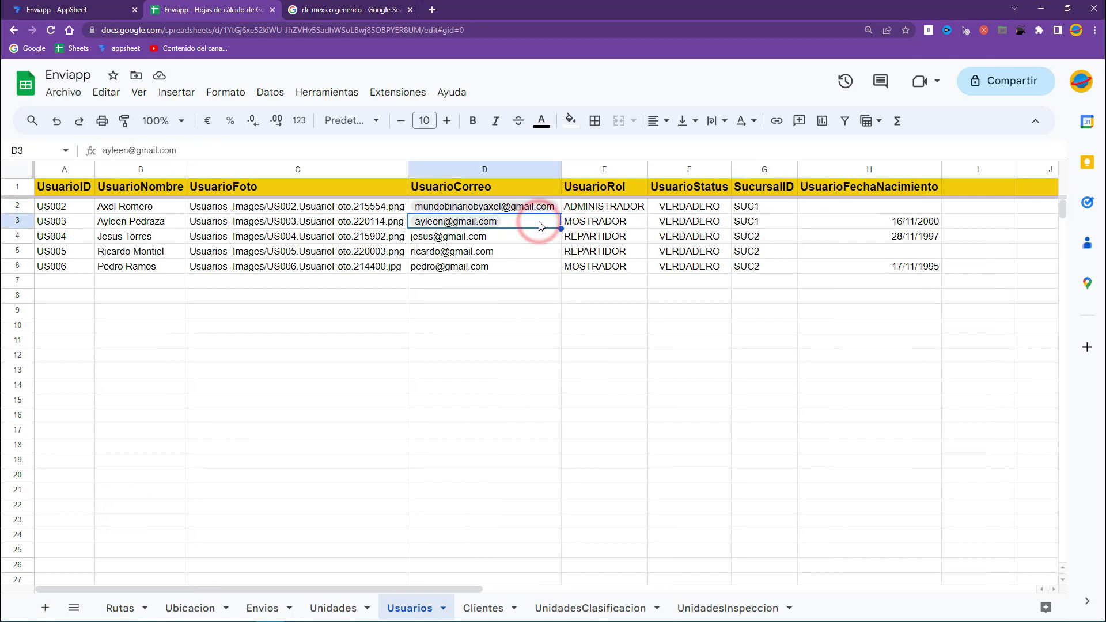
click(523, 253)
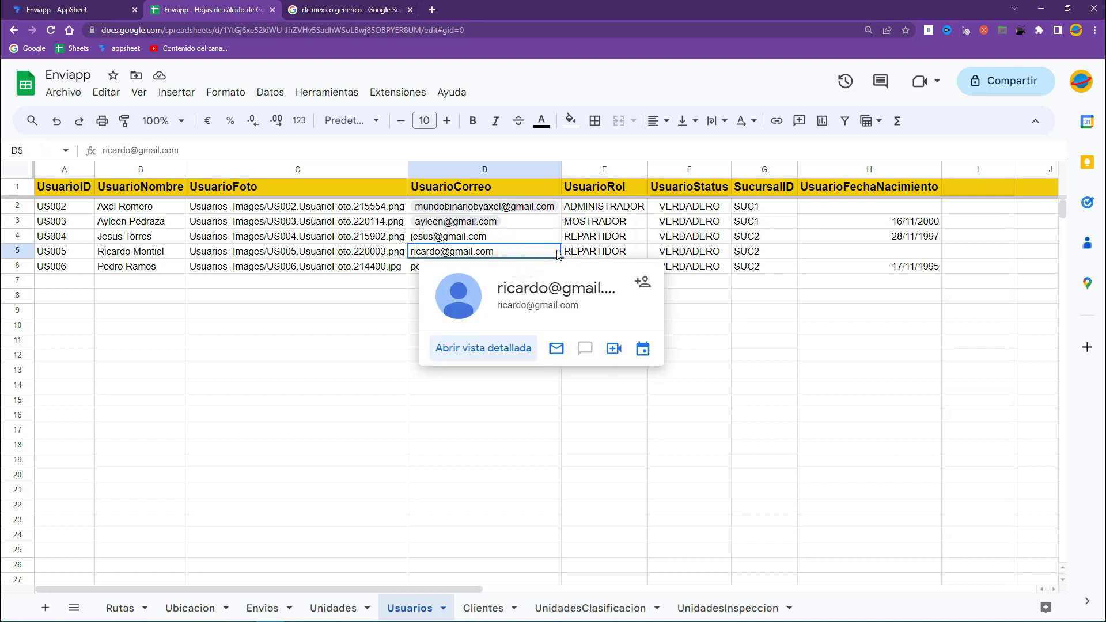
click(762, 254)
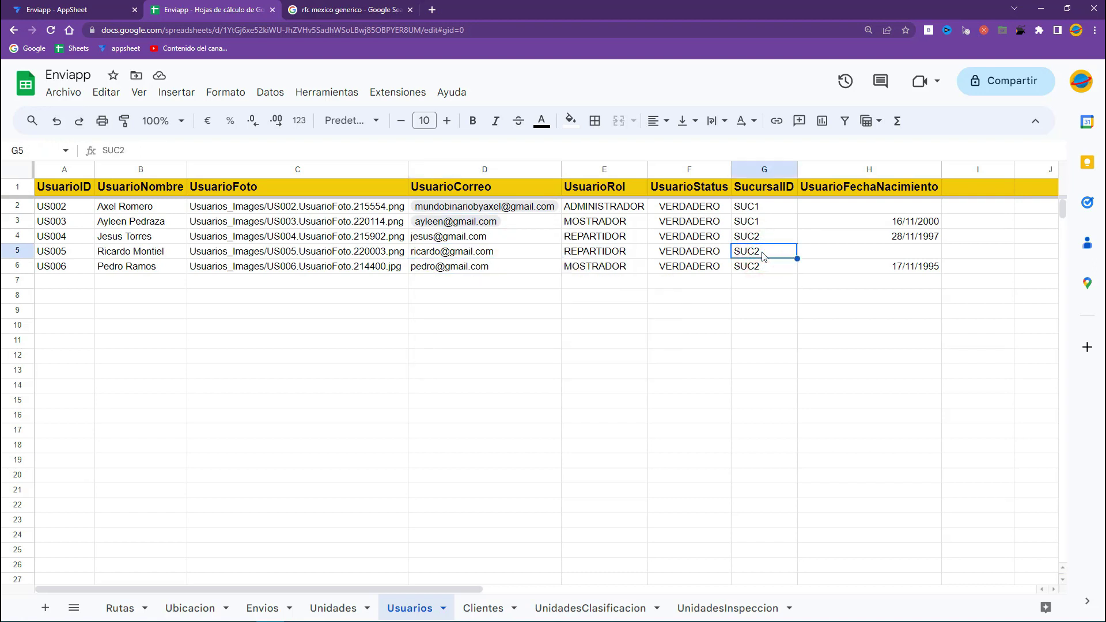
click(552, 252)
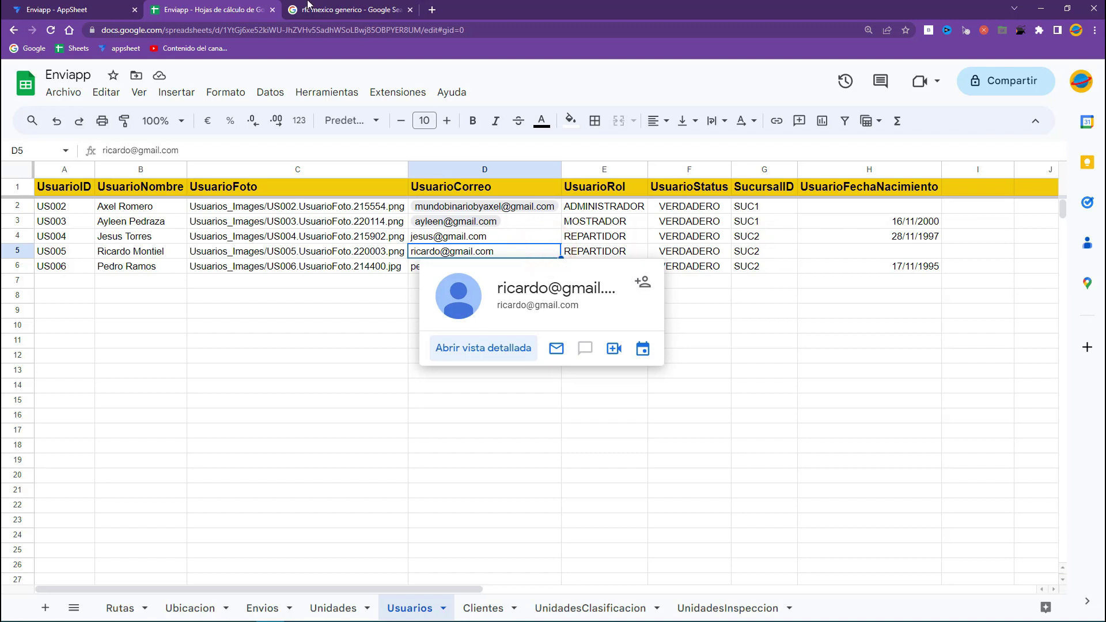
key(ctrl+c)
click(122, 5)
key(ctrl+v)
Apply the SUC2 delivery user as preview user and check UnidadID still offers all six units
click(1079, 585)
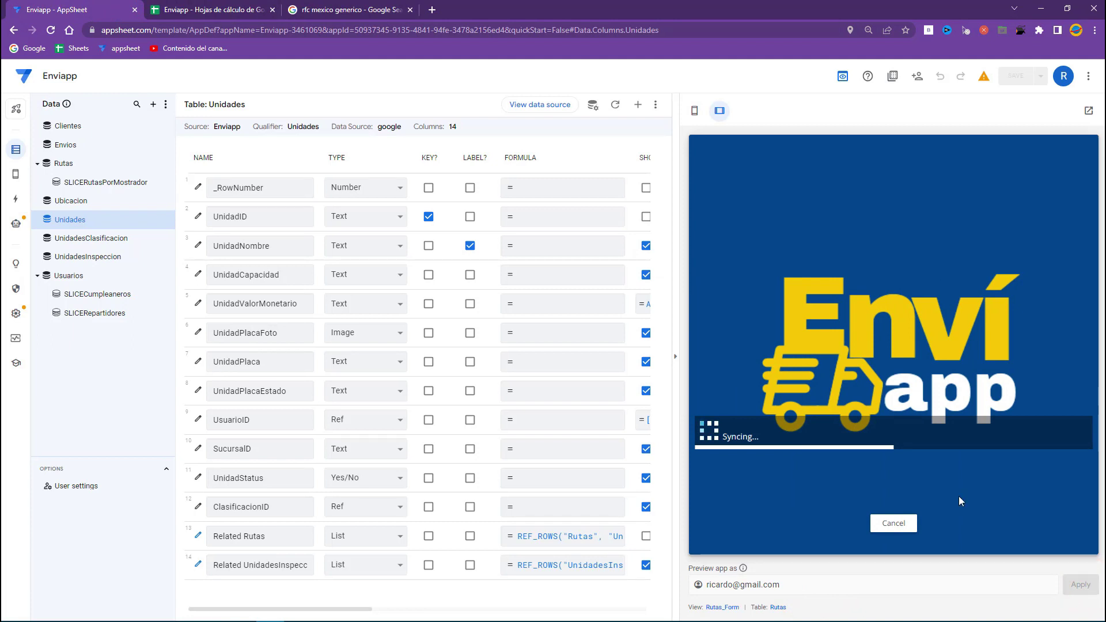
click(775, 318)
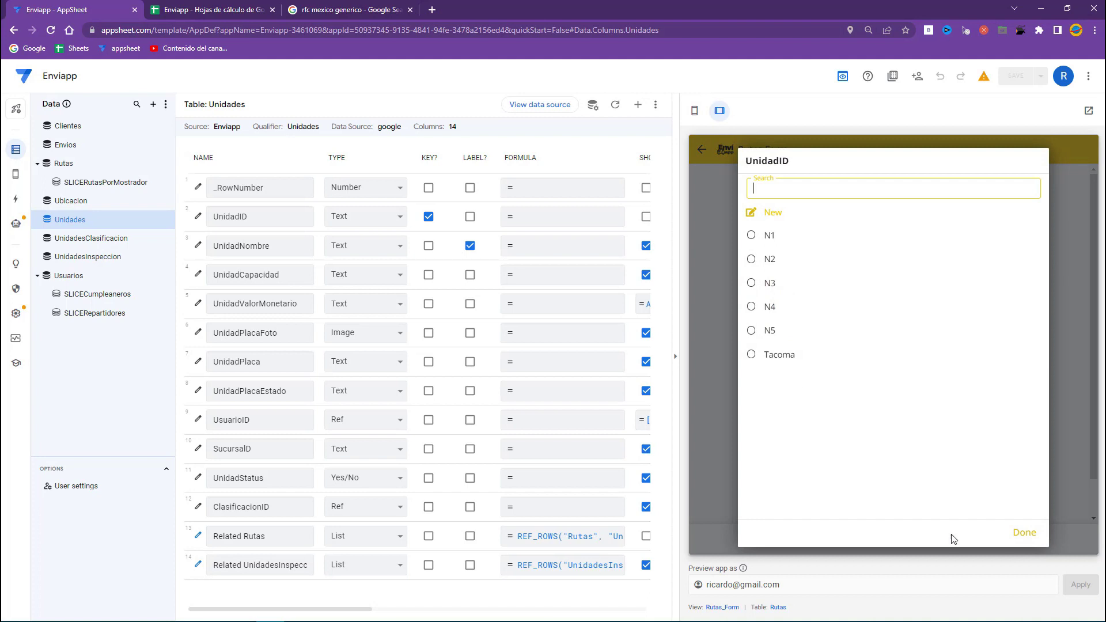
click(1025, 534)
Close the search tab, review SUC2 units N2 and N3 in Unidades, and return to AppSheet
click(191, 9)
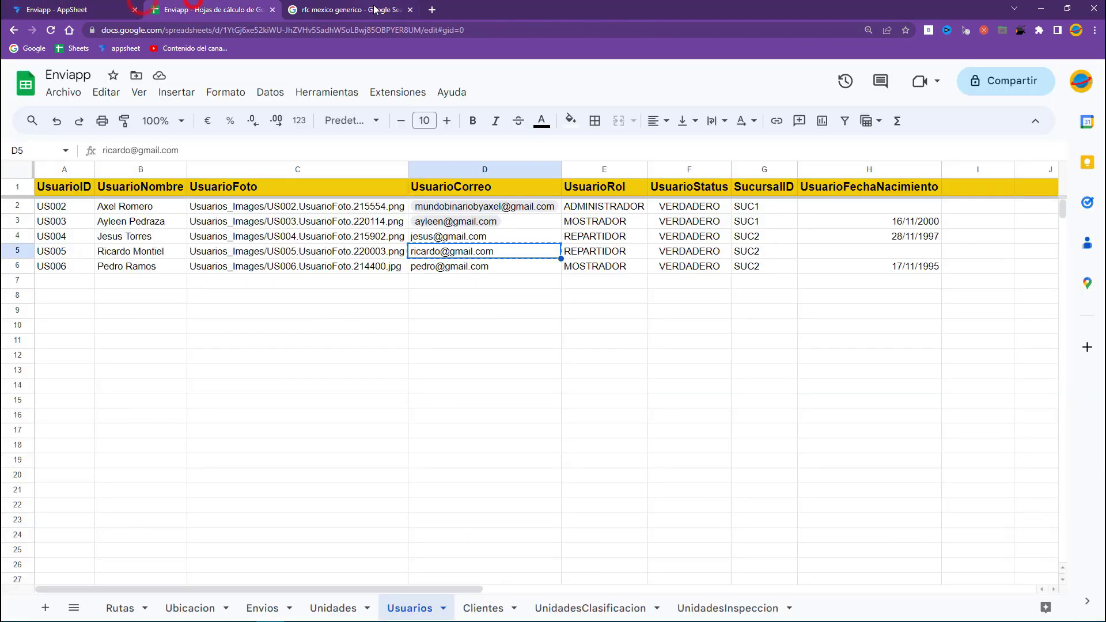
click(411, 9)
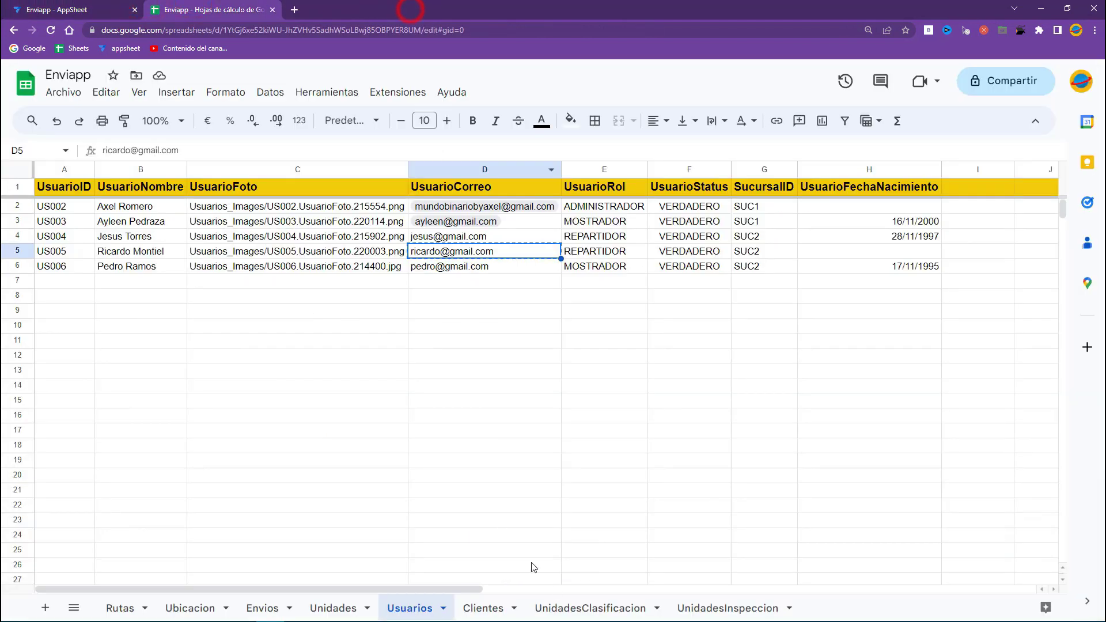
click(321, 607)
mouse_move(844, 222)
mouse_down()
mouse_move(30, 238)
mouse_move(43, 237)
mouse_up()
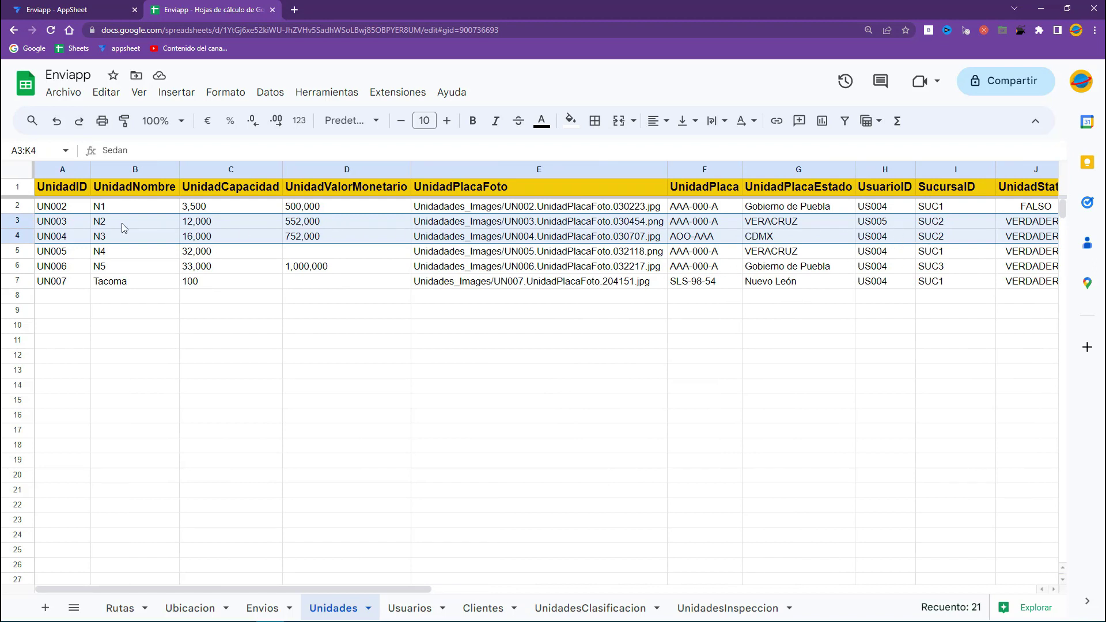
click(58, 10)
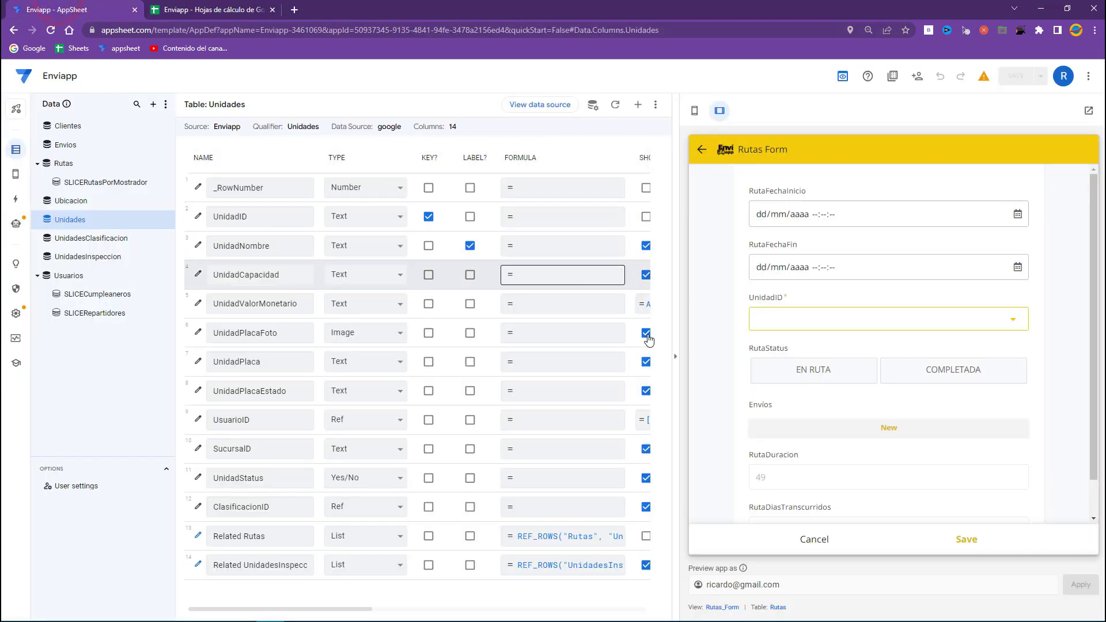
Open the Valid If expression editor for the Rutas UnidadID column
click(777, 608)
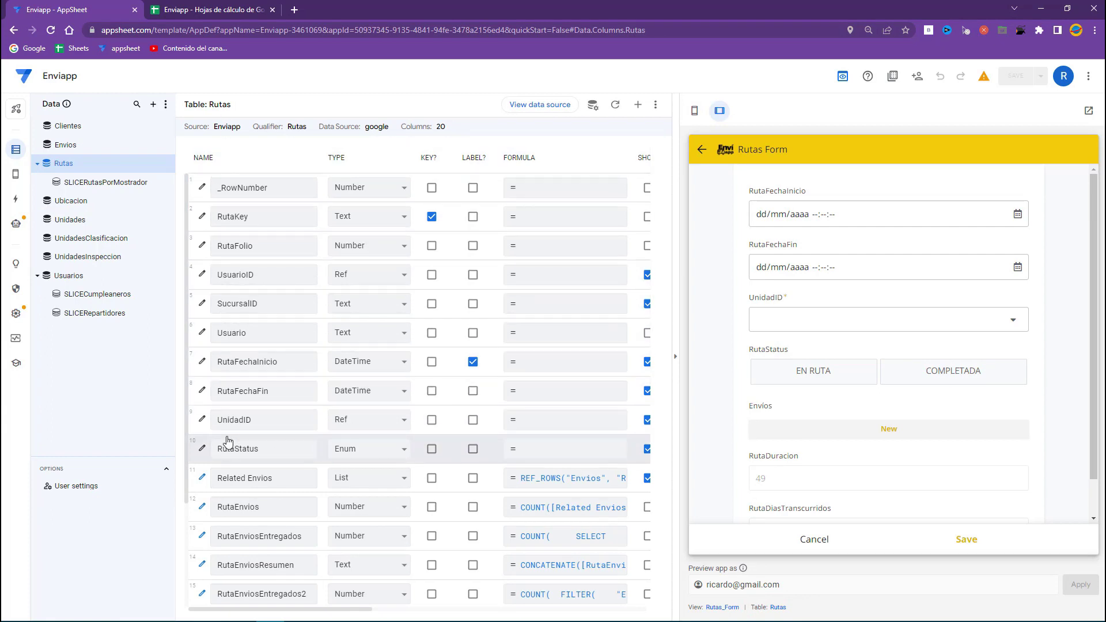
click(202, 420)
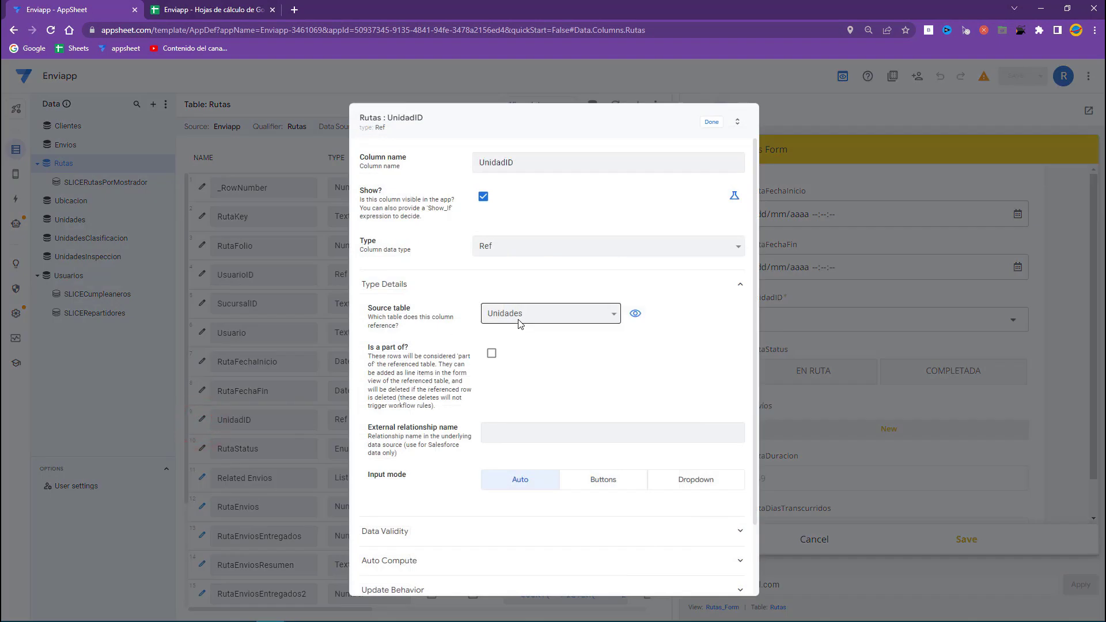
scroll(520, 329, down, 1)
click(432, 452)
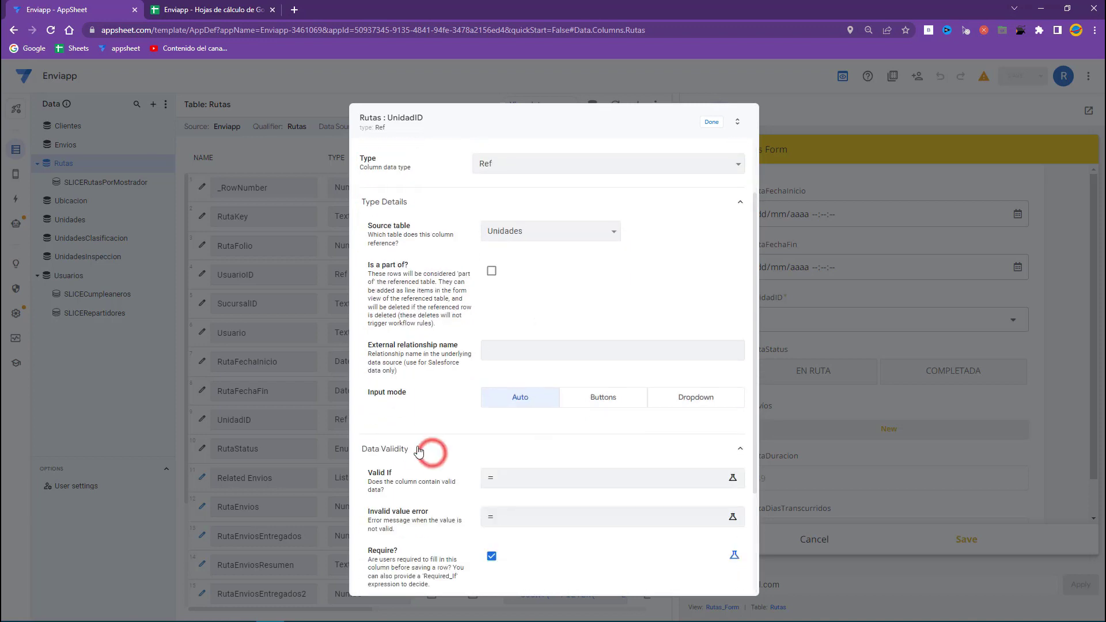
click(534, 484)
Begin the formula SELECT(Unidades[UnidadID], after checking the sheet and column names in Sheets
text(SE)
text(()
key(Return)
key(Return)
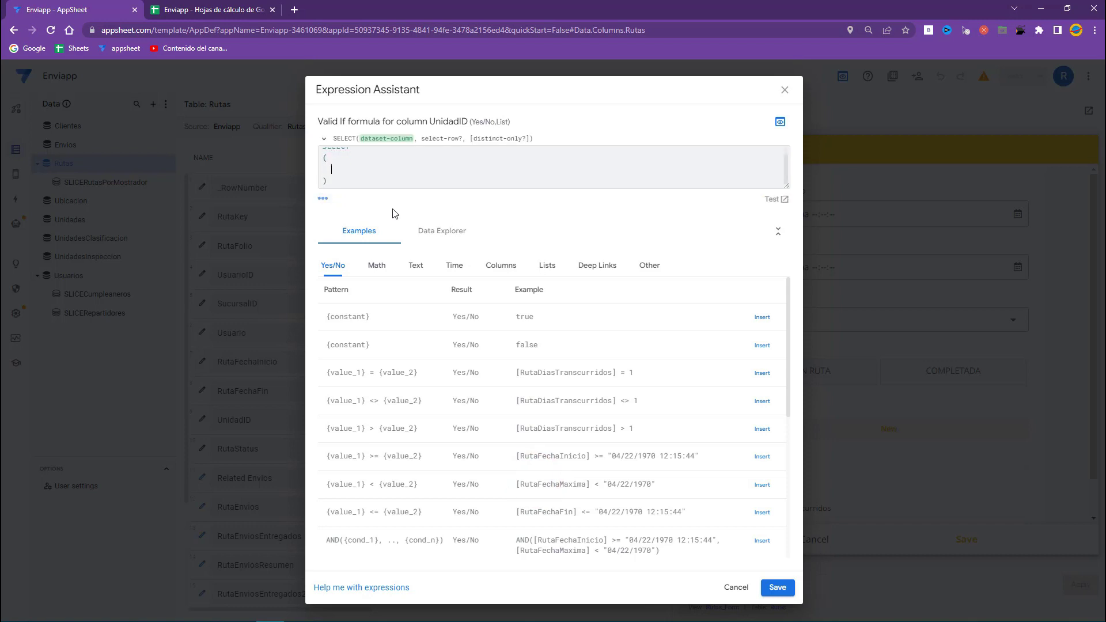
click(210, 9)
right_click(346, 610)
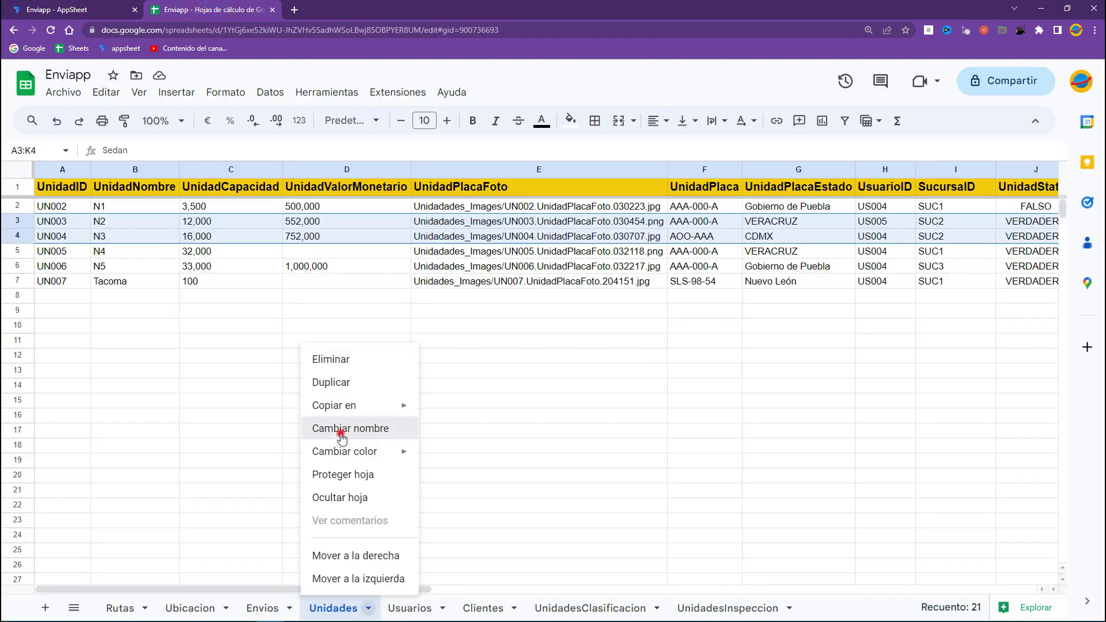
click(341, 432)
click(99, 9)
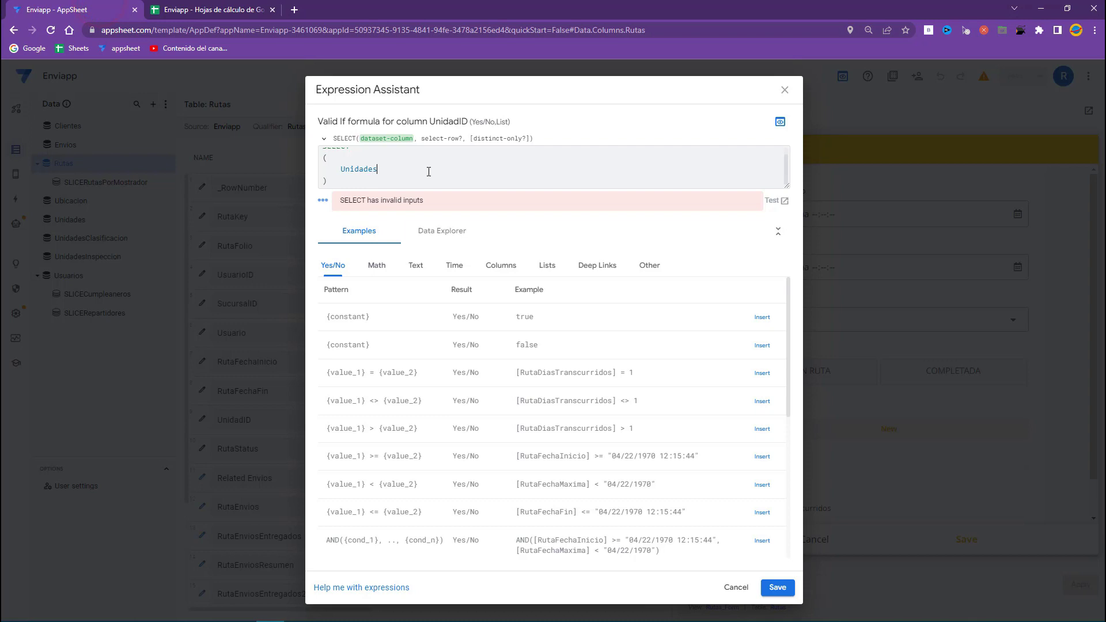
text([)
click(254, 8)
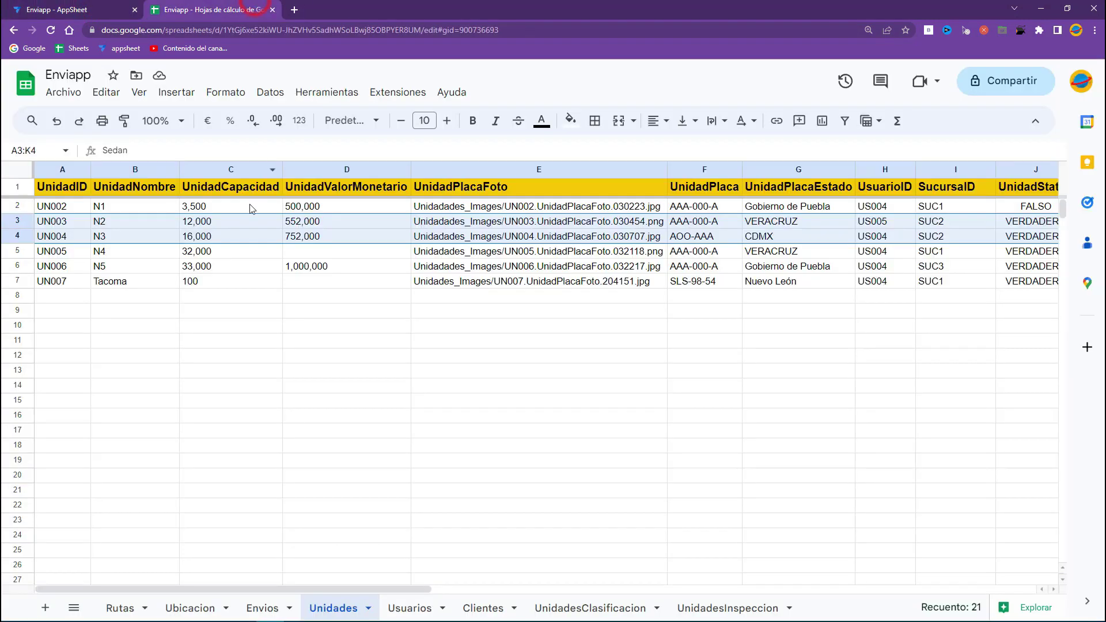
click(76, 192)
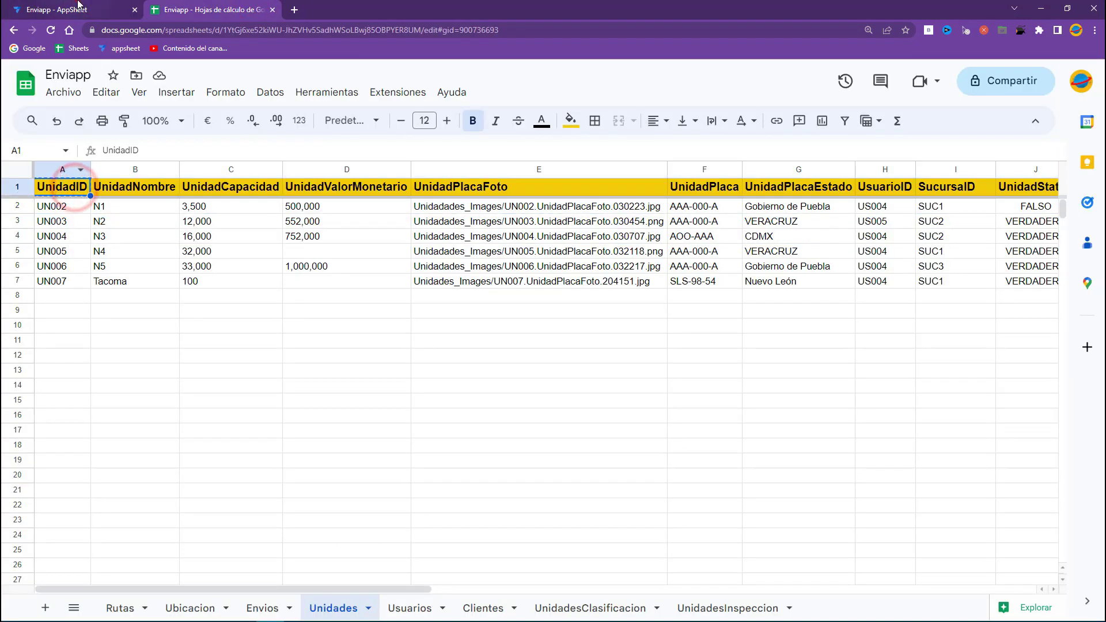
click(75, 9)
click(457, 166)
key(Return)
text(,)
Complete the condition [SucursalID] = "SUC2" and save the Valid If formula
drag(786, 183, 793, 238)
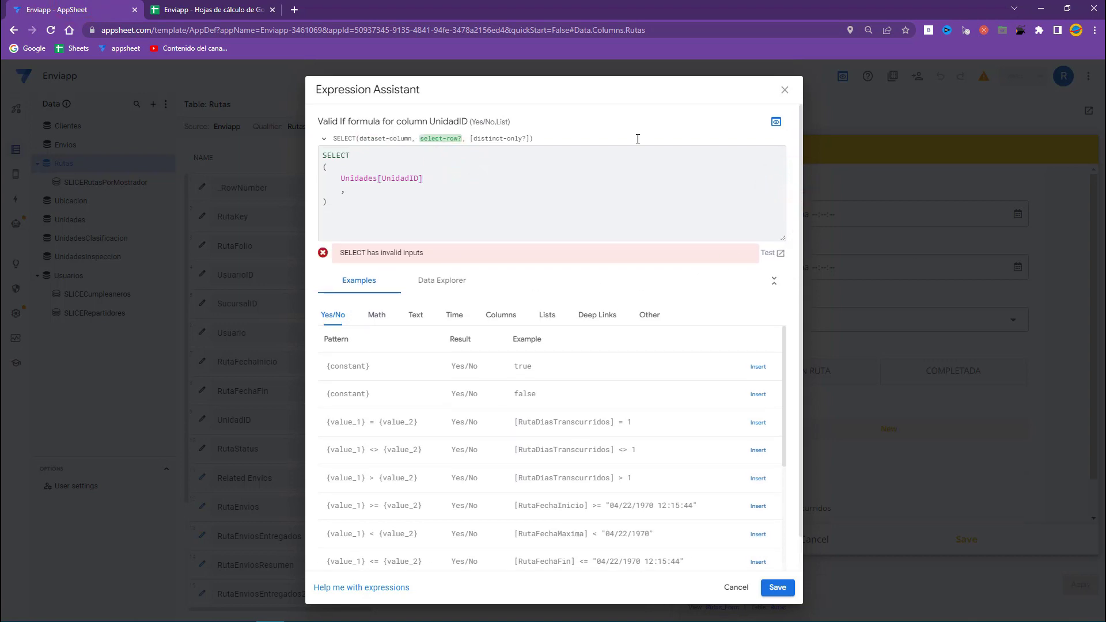
click(257, 6)
click(958, 190)
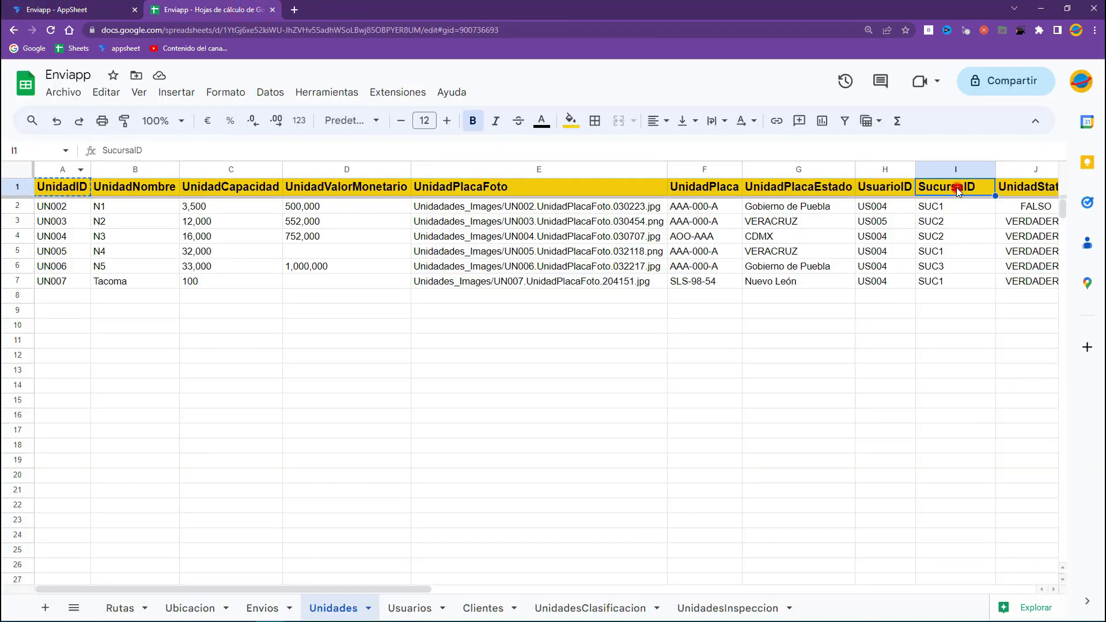
click(86, 7)
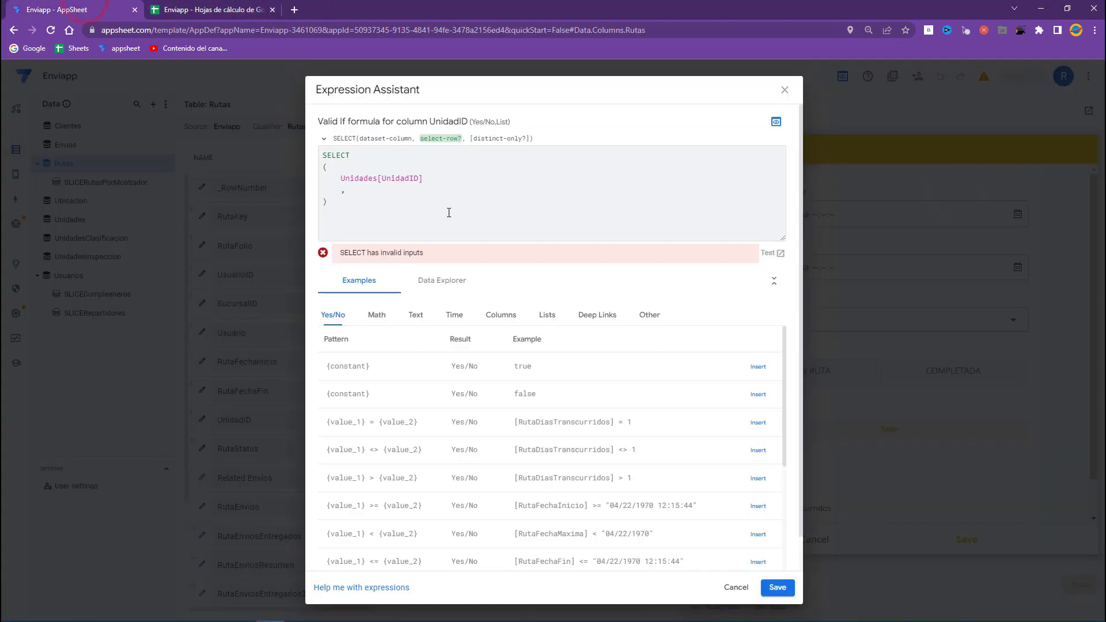
text([)
key(Return)
text(= "SUC2)
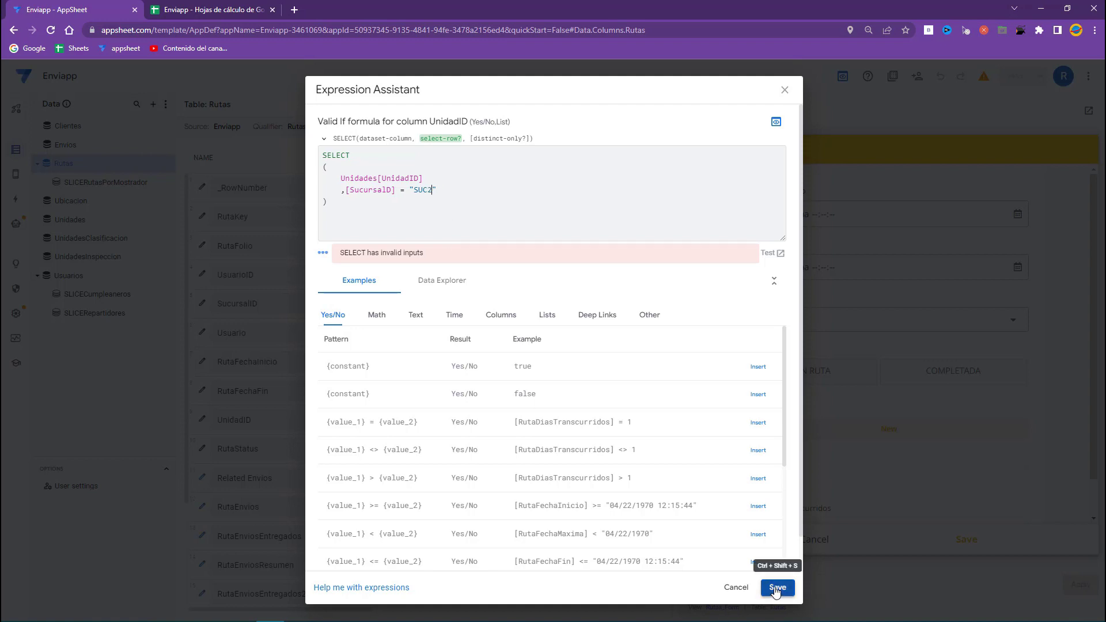
triple_click(358, 208)
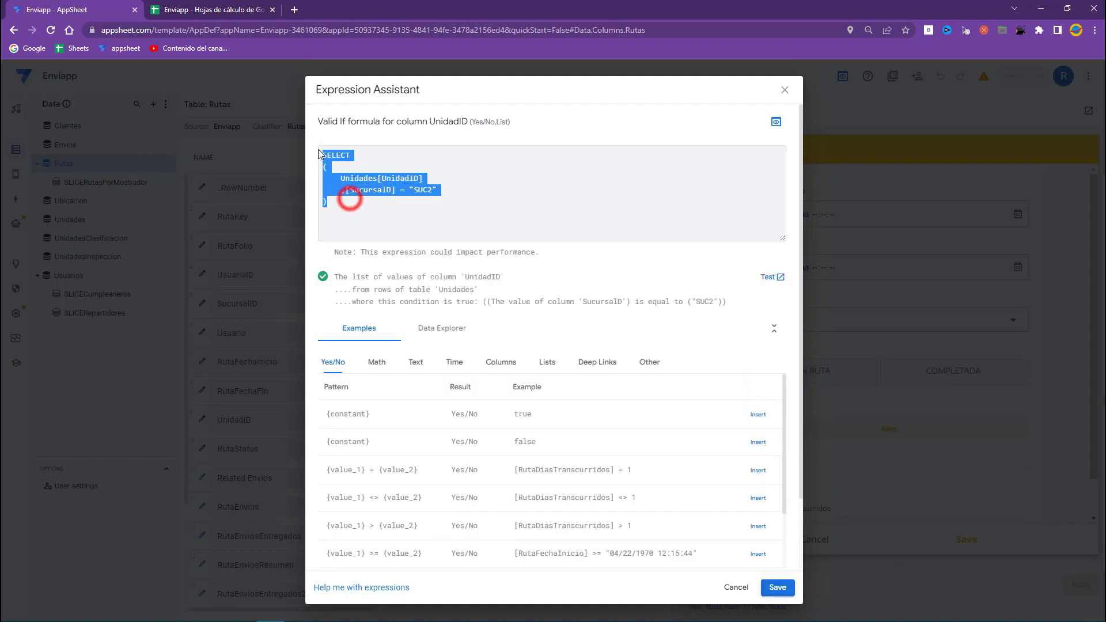
click(778, 588)
Save the app and verify UnidadID now offers only units N2 and N3
click(785, 586)
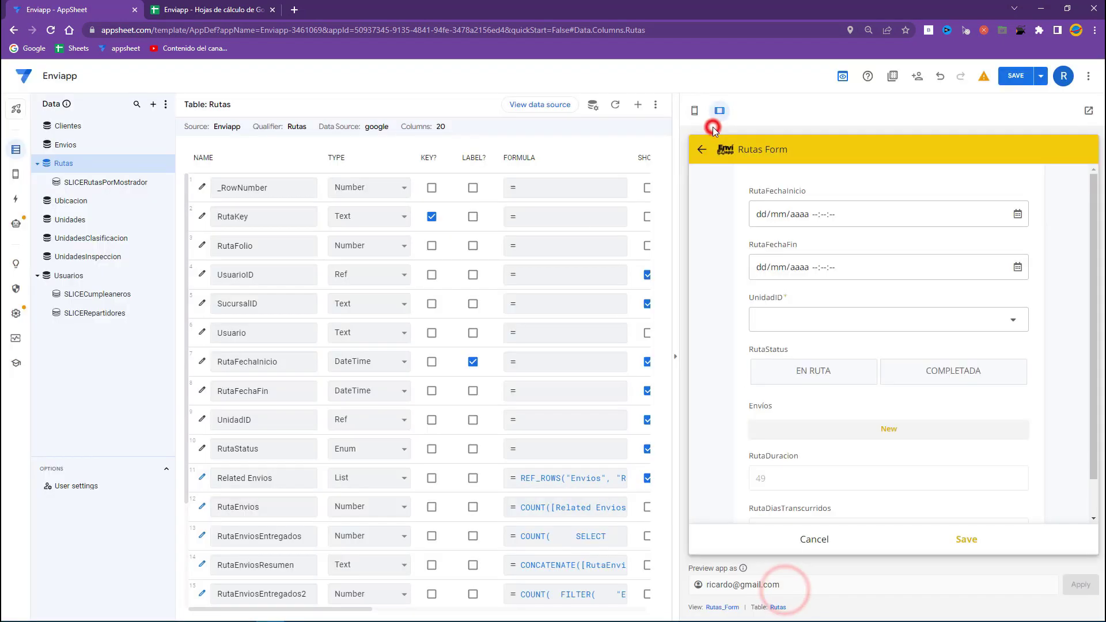
click(1010, 78)
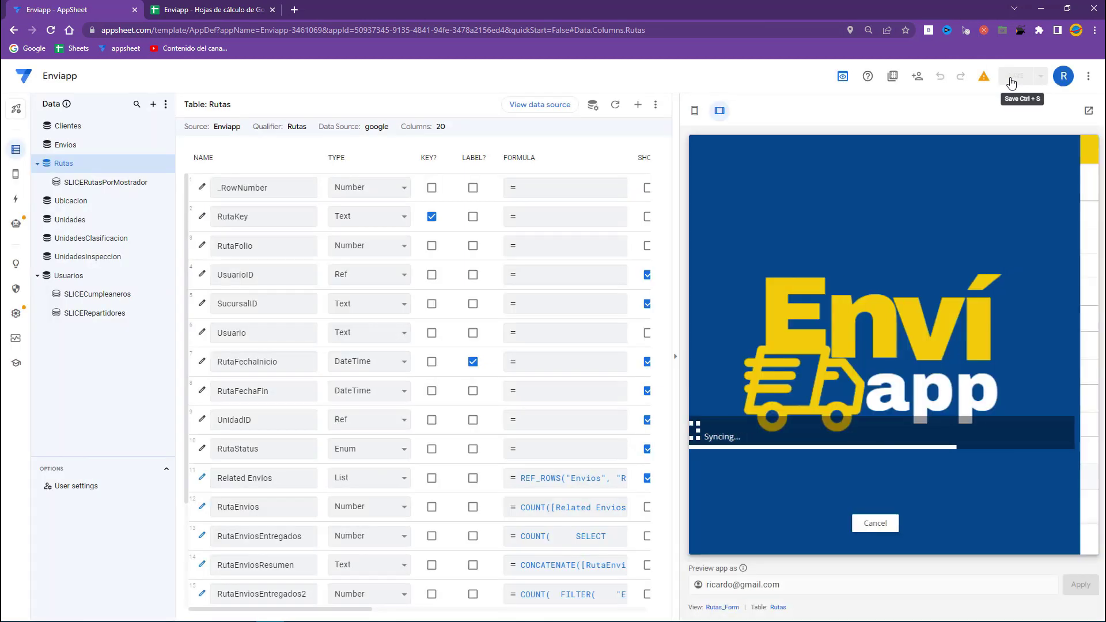
click(794, 428)
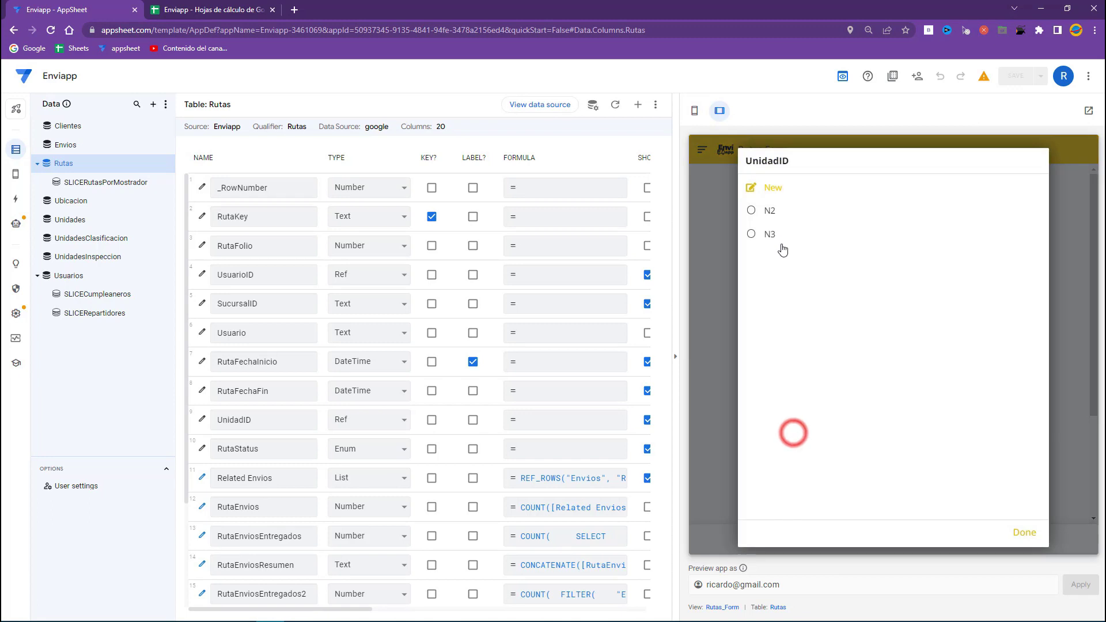
click(1011, 532)
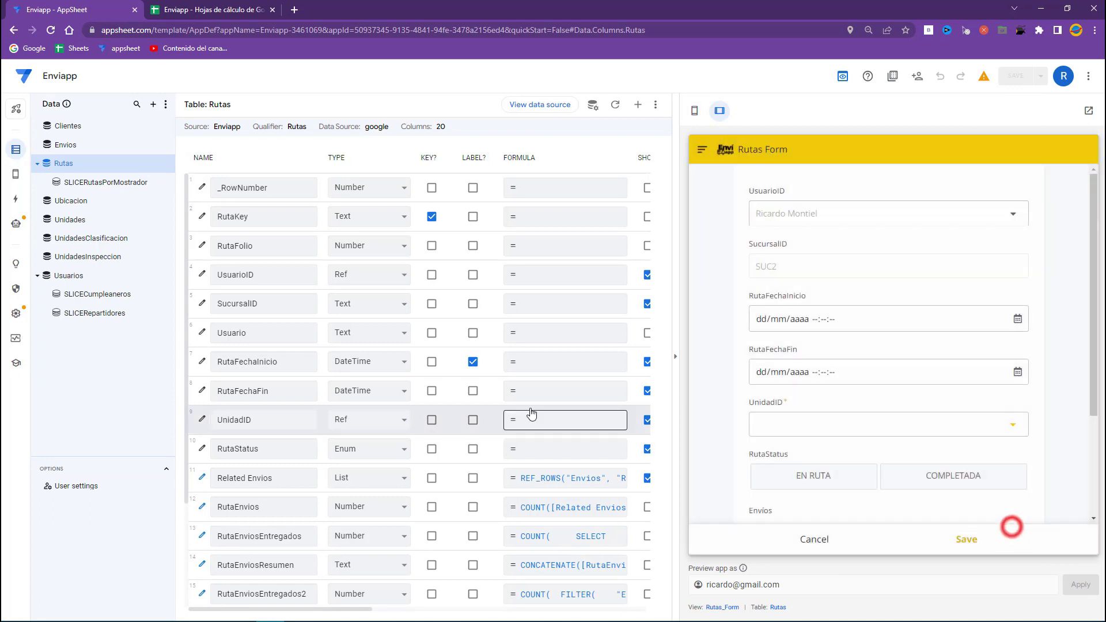
click(695, 111)
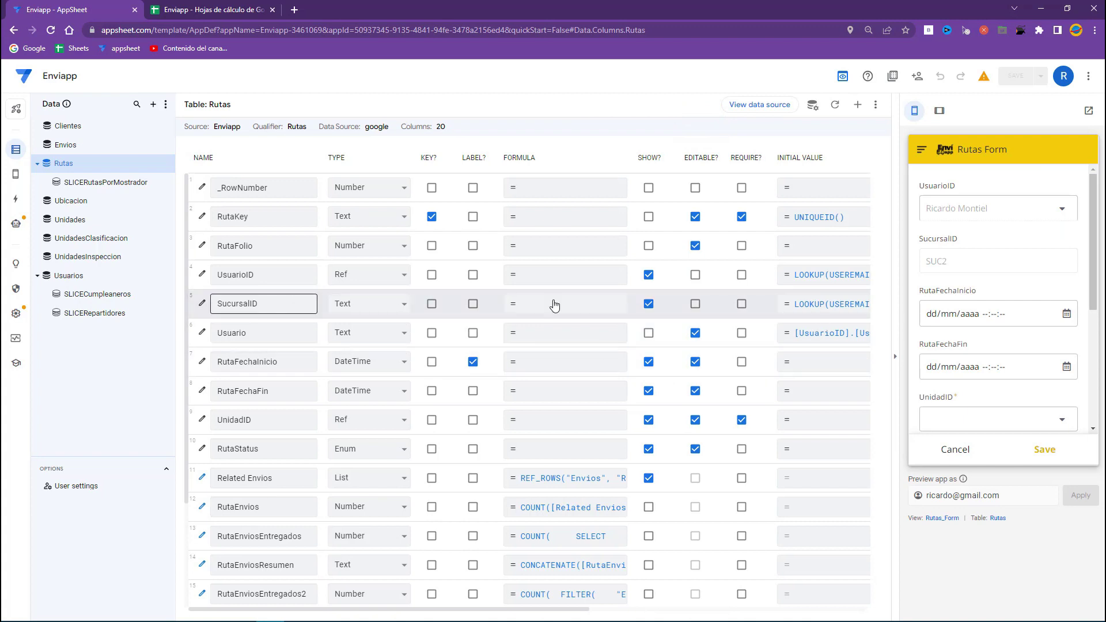
click(828, 311)
triple_click(677, 156)
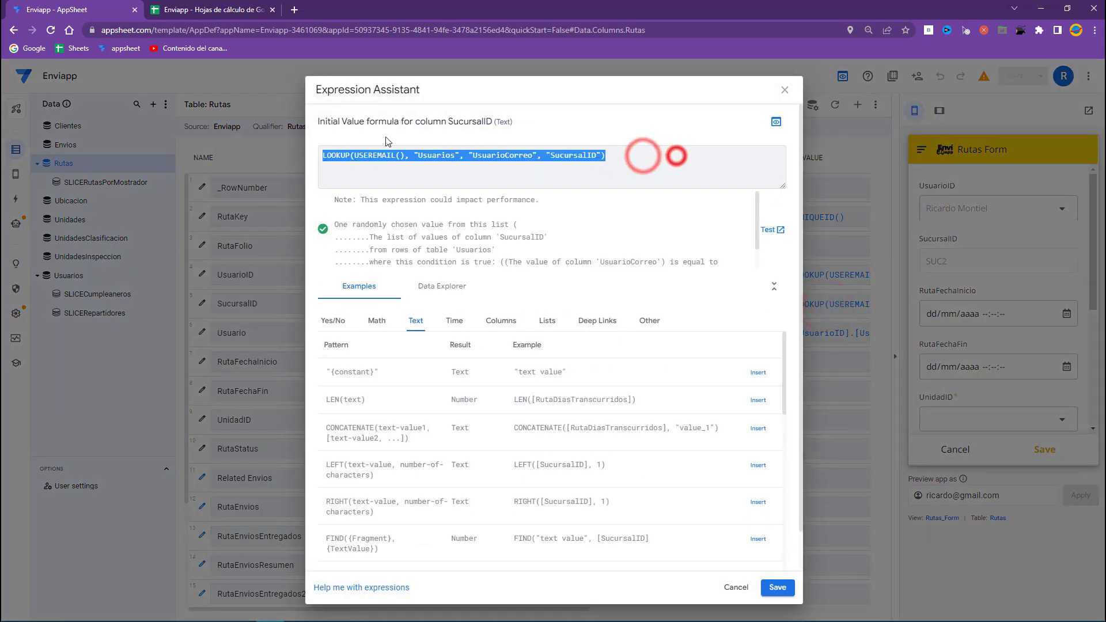
click(331, 156)
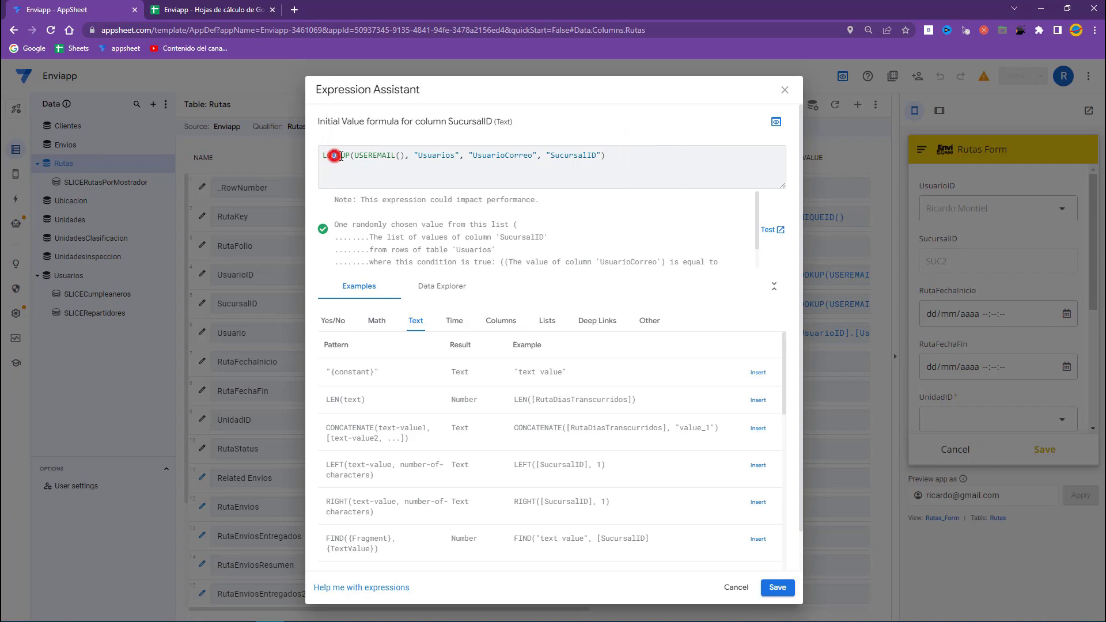
mouse_move(358, 157)
mouse_down()
mouse_move(602, 156)
mouse_move(329, 146)
mouse_up()
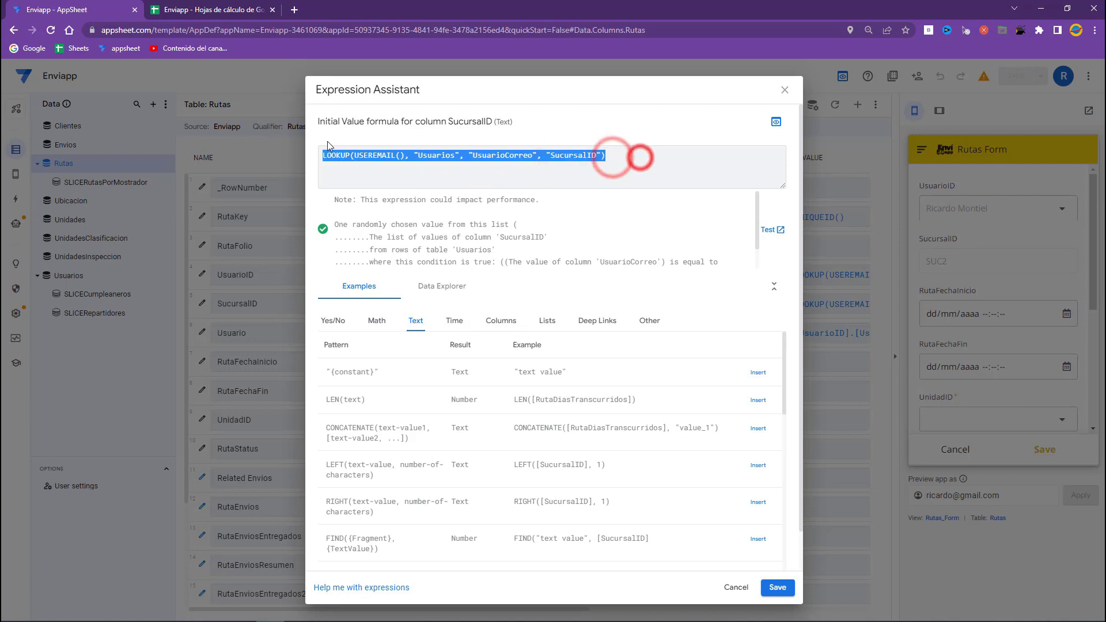
right_click(371, 159)
click(390, 195)
click(769, 588)
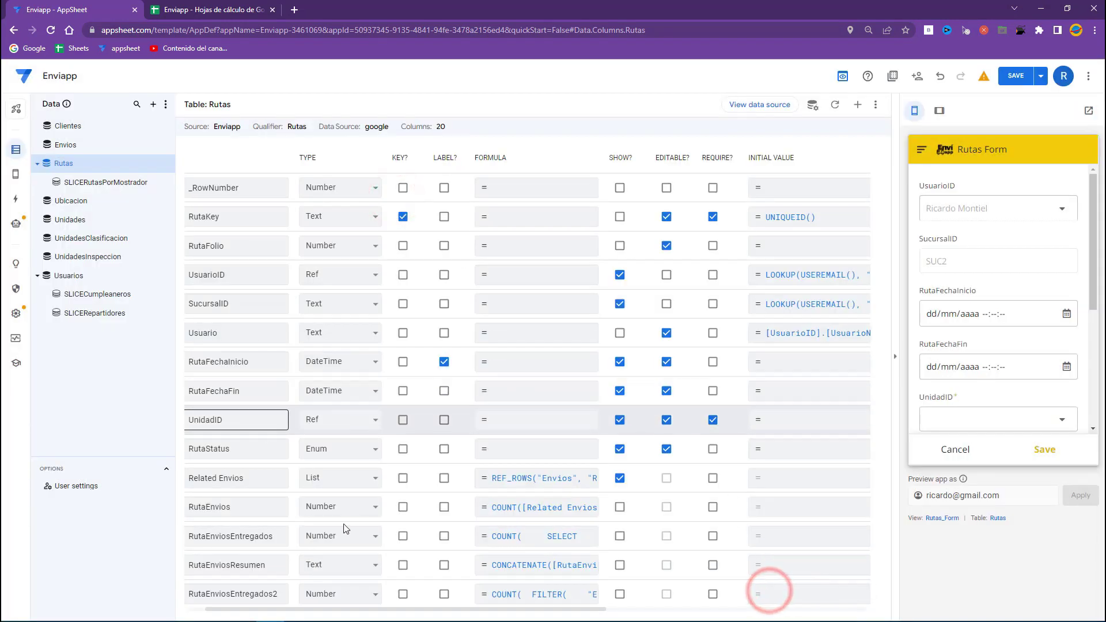
drag(369, 609, 352, 608)
click(203, 419)
Replace "SUC2" in Valid If with LOOKUP(USEREMAIL(), "Usuarios", "UsuarioCorreo", "SucursalID") and save the app
scroll(424, 491, down, 1)
click(425, 452)
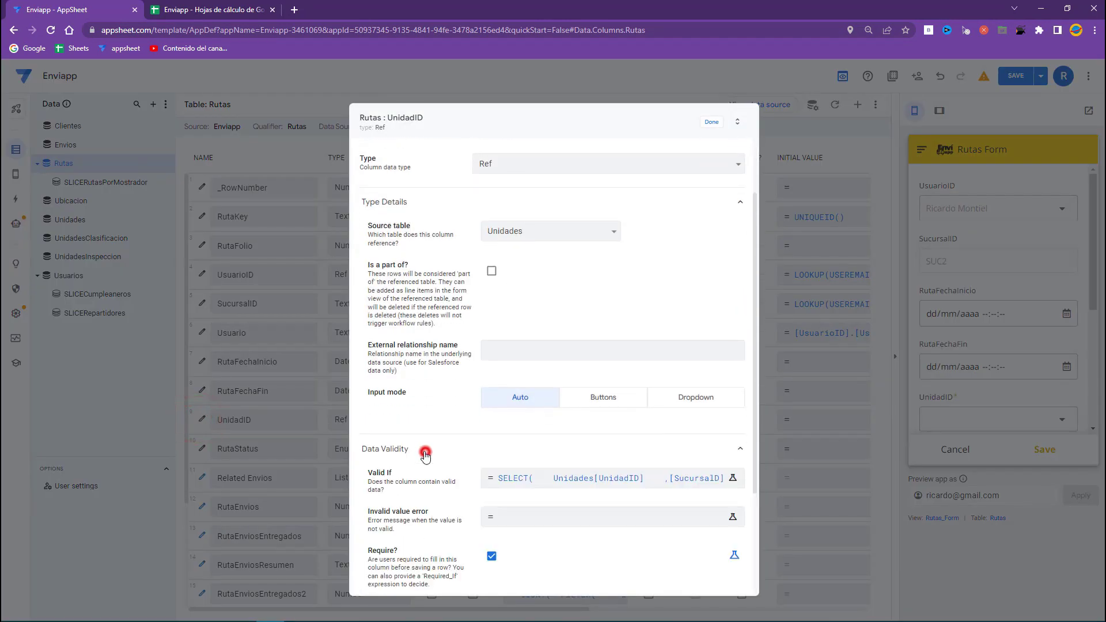
click(568, 482)
click(776, 188)
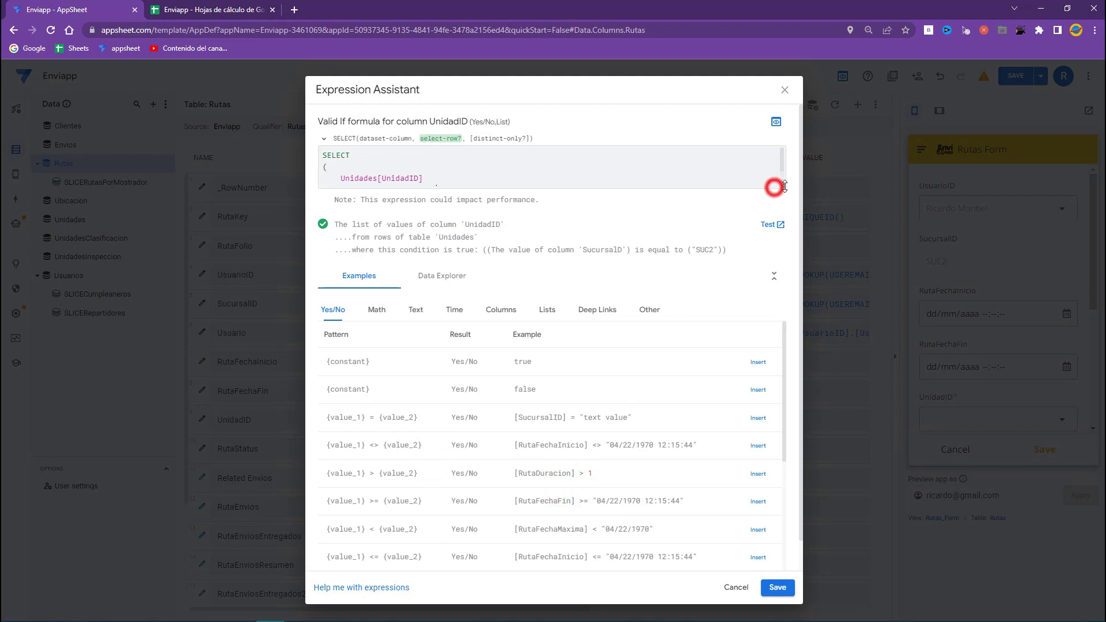
drag(439, 190, 410, 191)
key(ctrl+v)
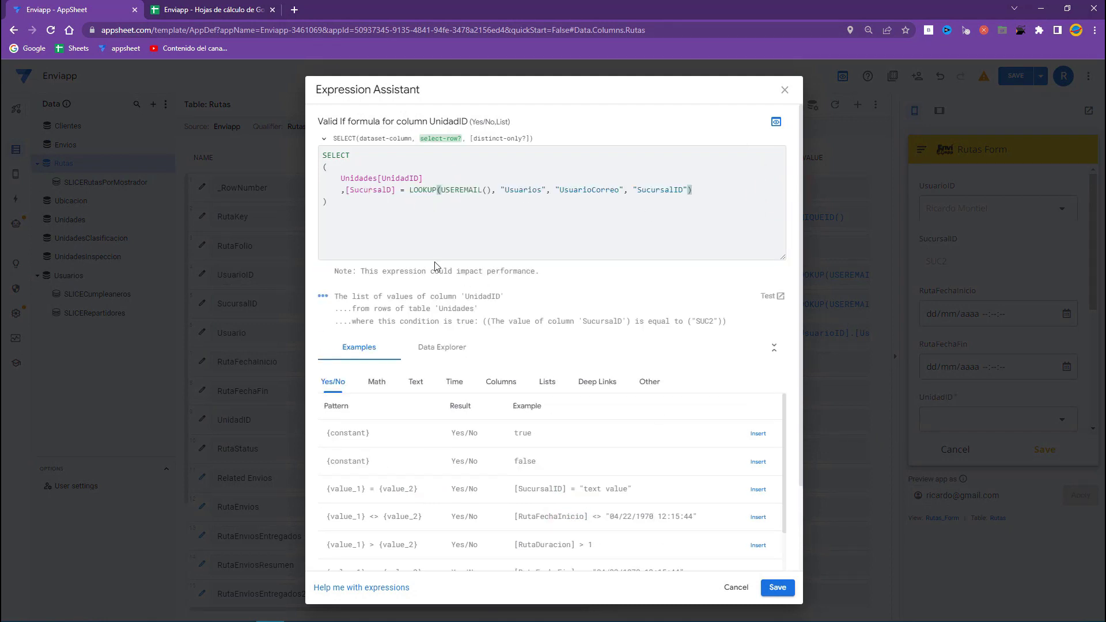
click(779, 587)
click(712, 121)
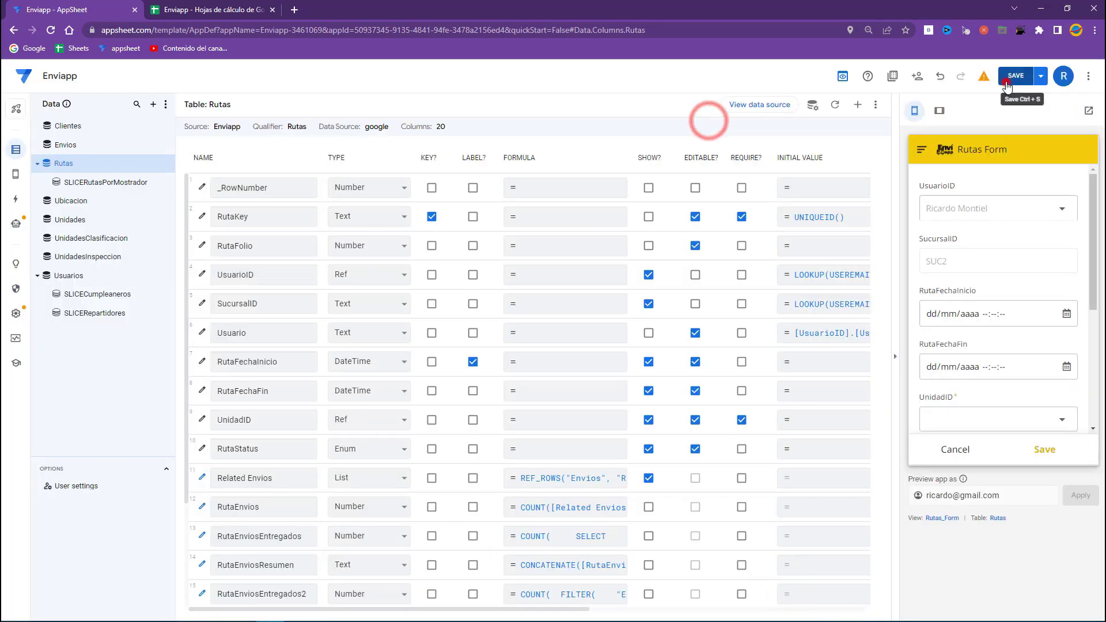
click(1009, 79)
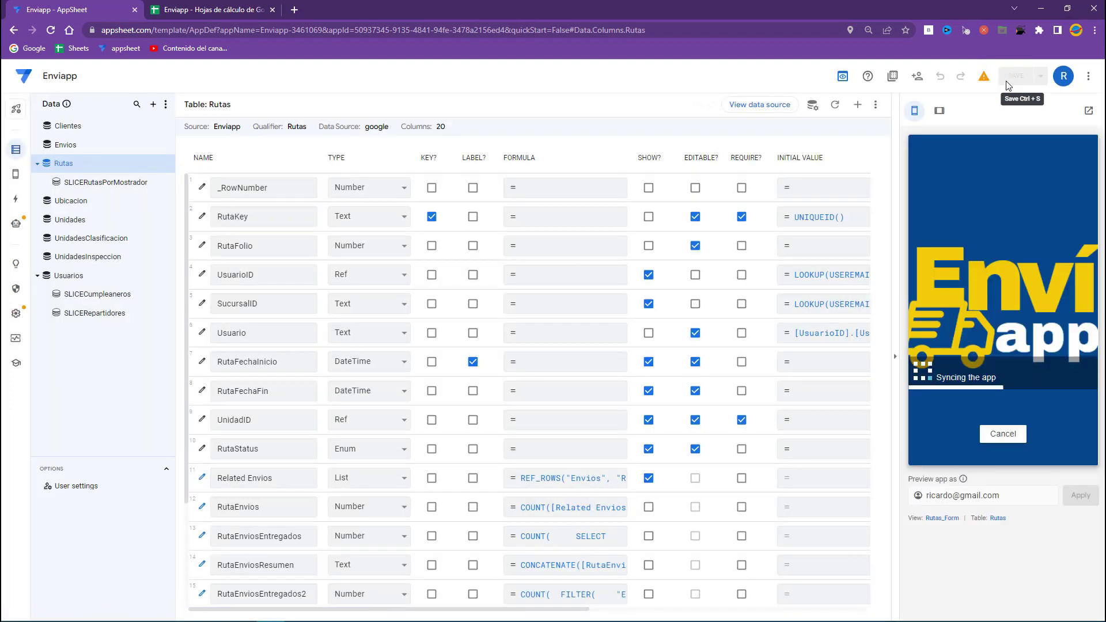
click(183, 7)
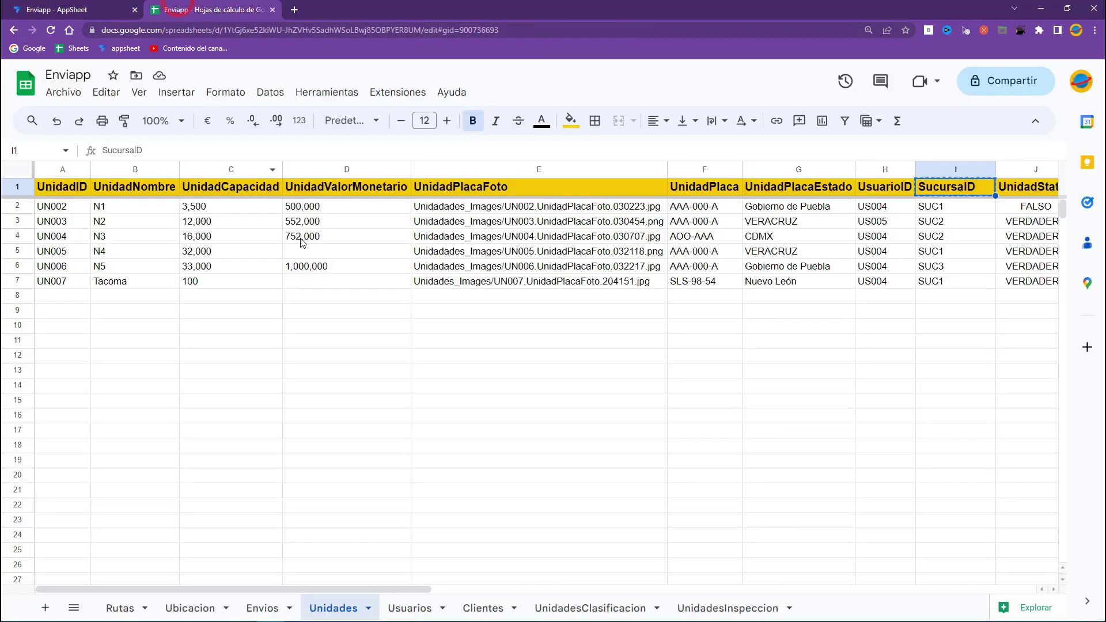
Check the units' SucursalID values in the Unidades sheet
click(955, 206)
key(shift+Left)
key(shift+Left)
key(shift+Left)
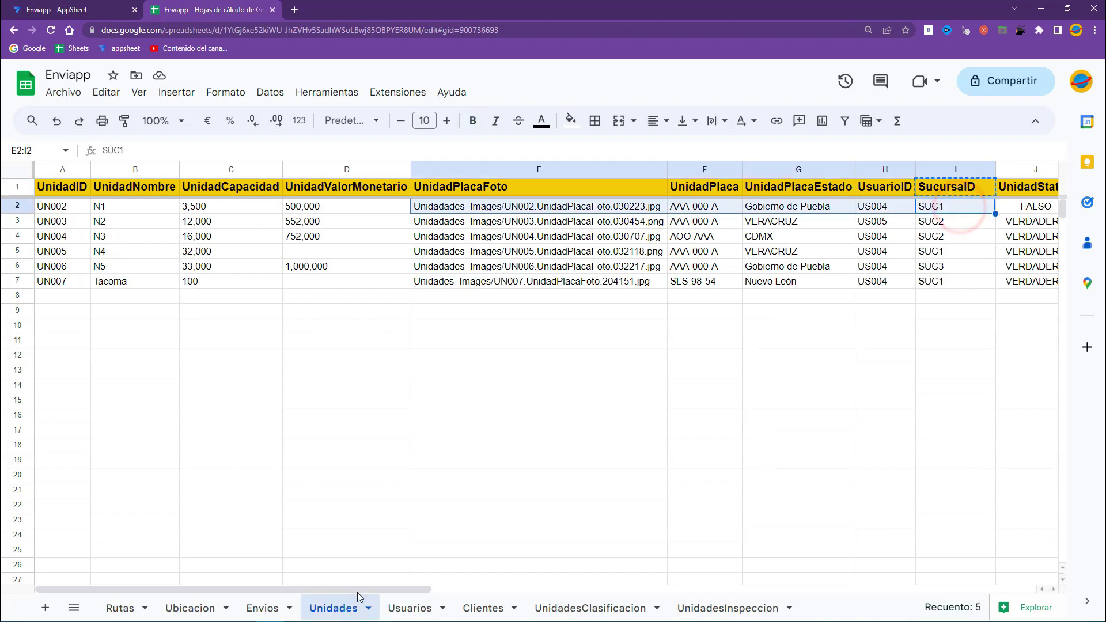
click(939, 251)
click(941, 281)
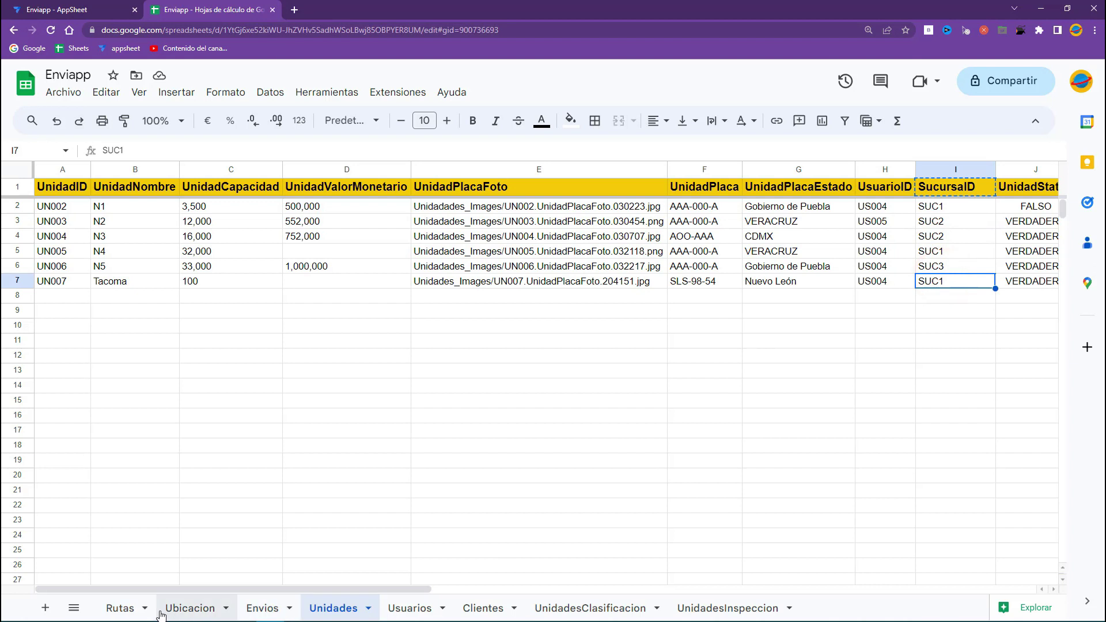
Locate the SUC1 MOSTRADOR user's row 3 and e-mail cell in Usuarios, then return to AppSheet
click(74, 608)
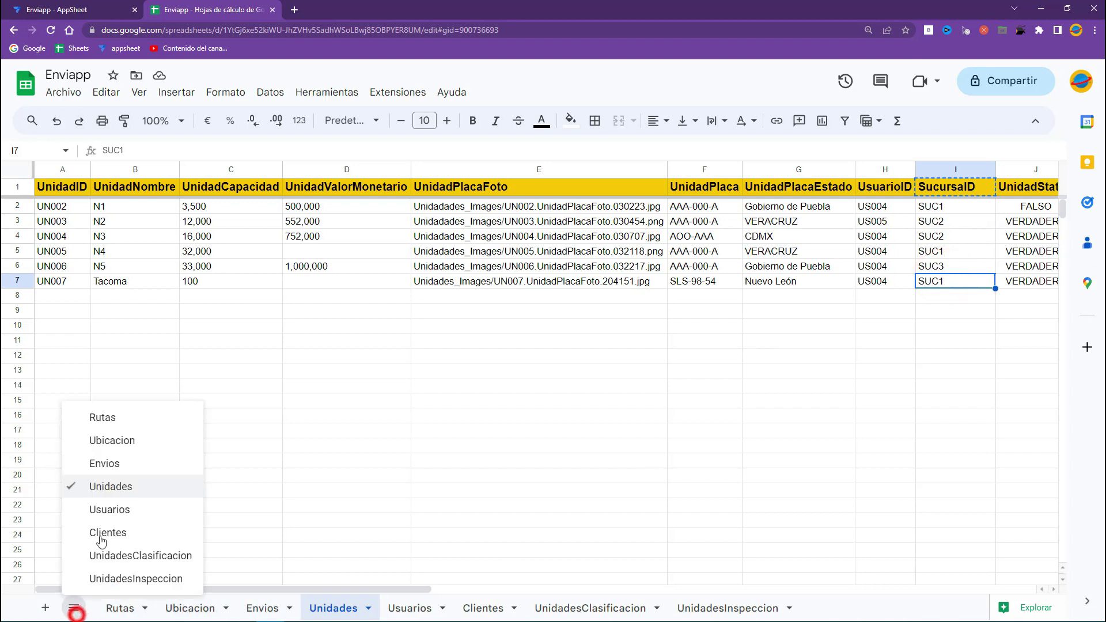
click(109, 509)
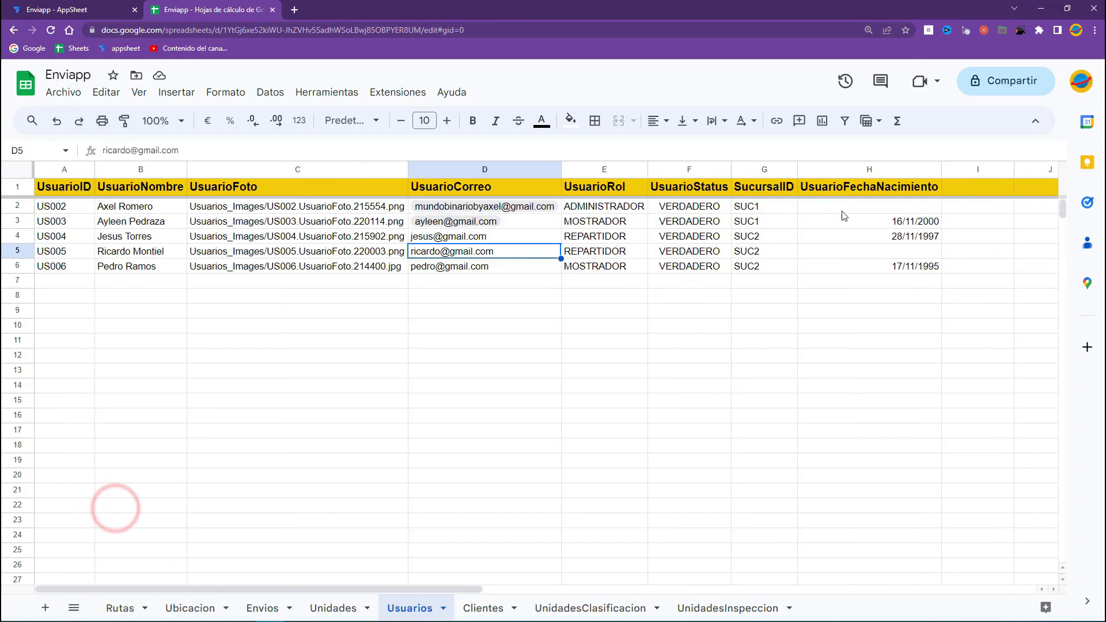
click(749, 206)
click(761, 237)
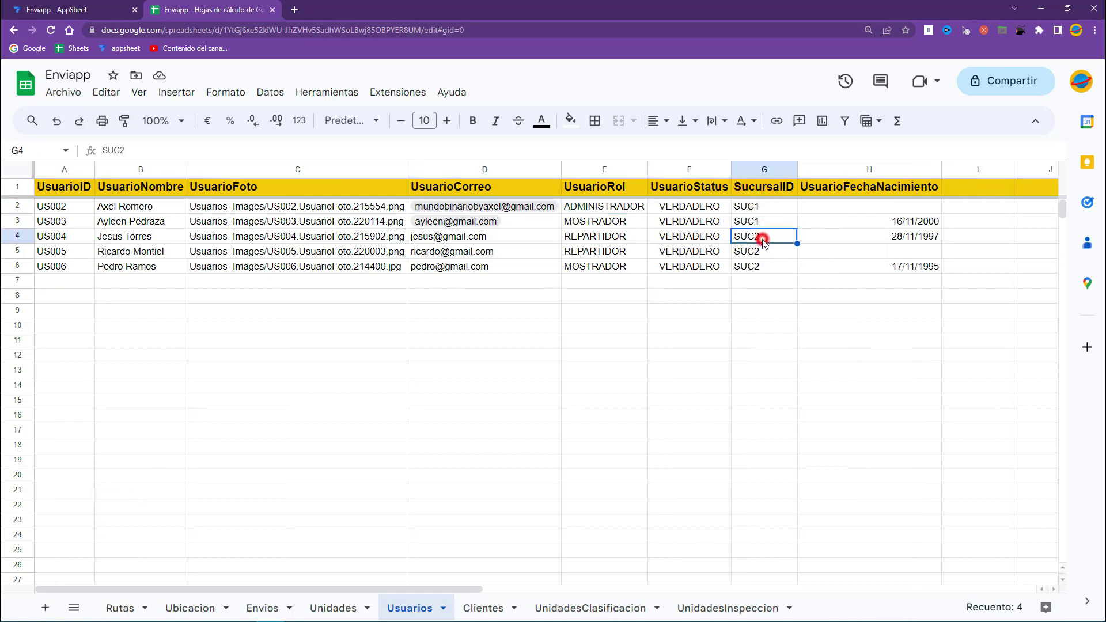
drag(761, 222, 3, 224)
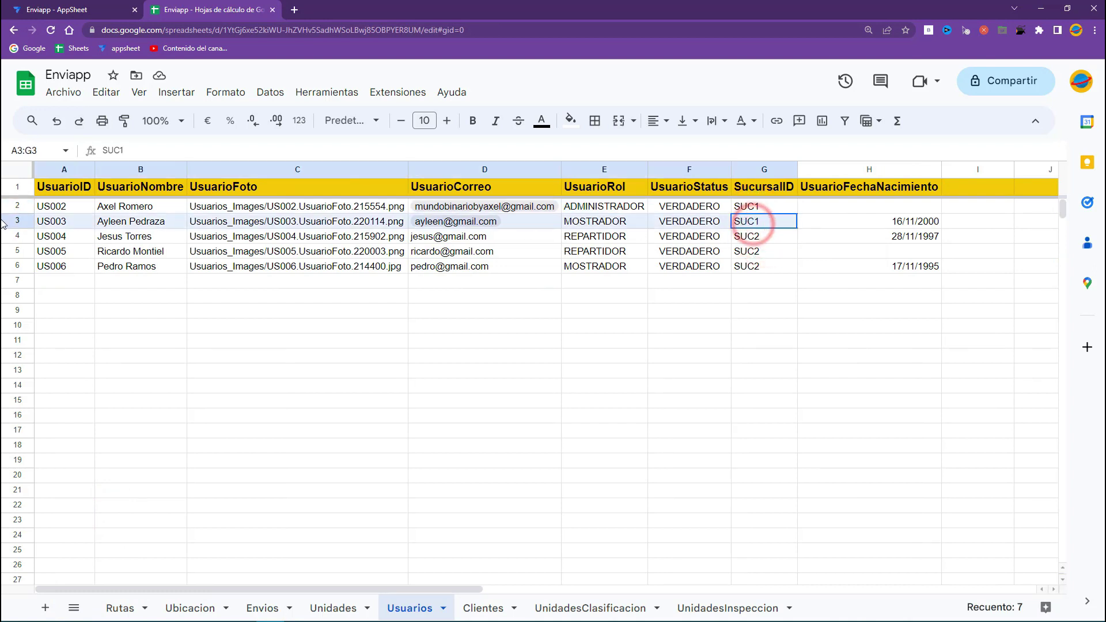
click(103, 222)
click(501, 223)
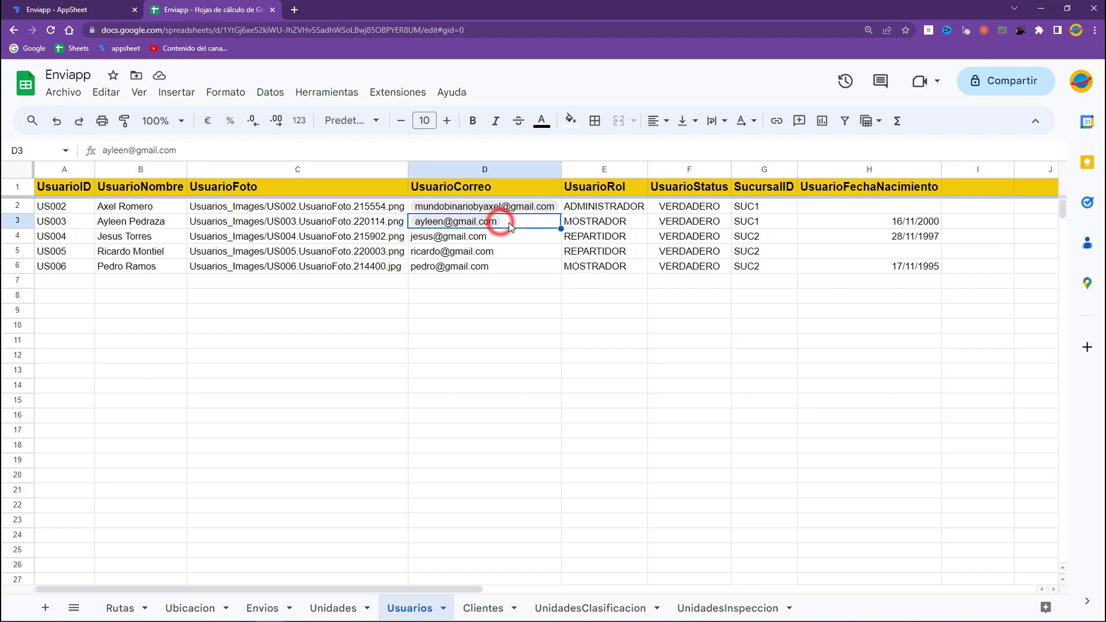
click(110, 8)
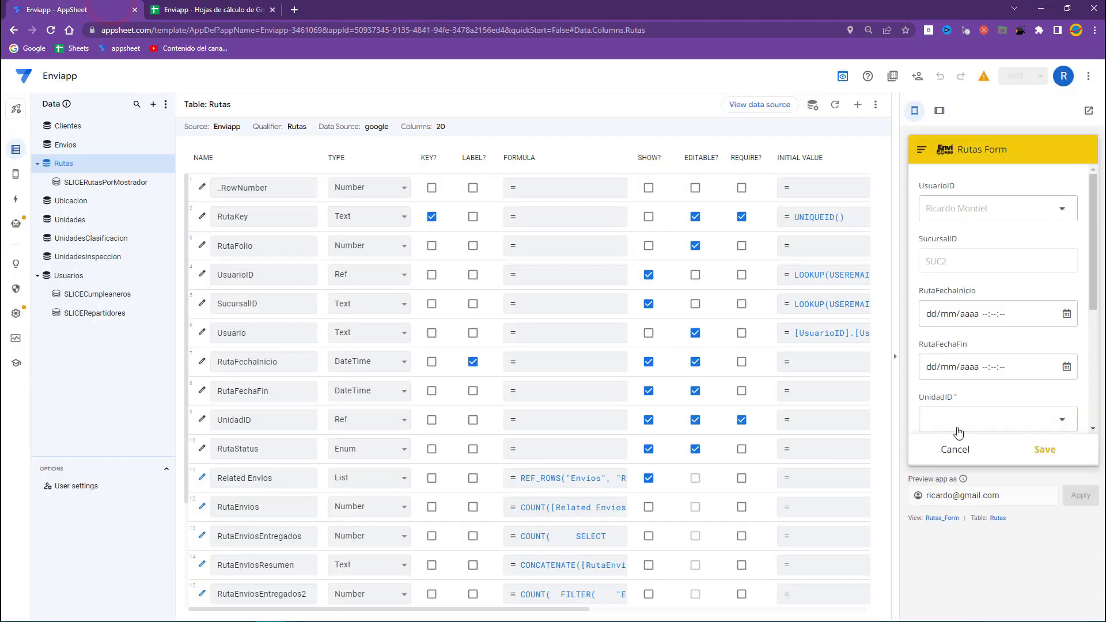
Check the UnidadID choices, then preview the app as the SUC1 MOSTRADOR user's e-mail
click(977, 416)
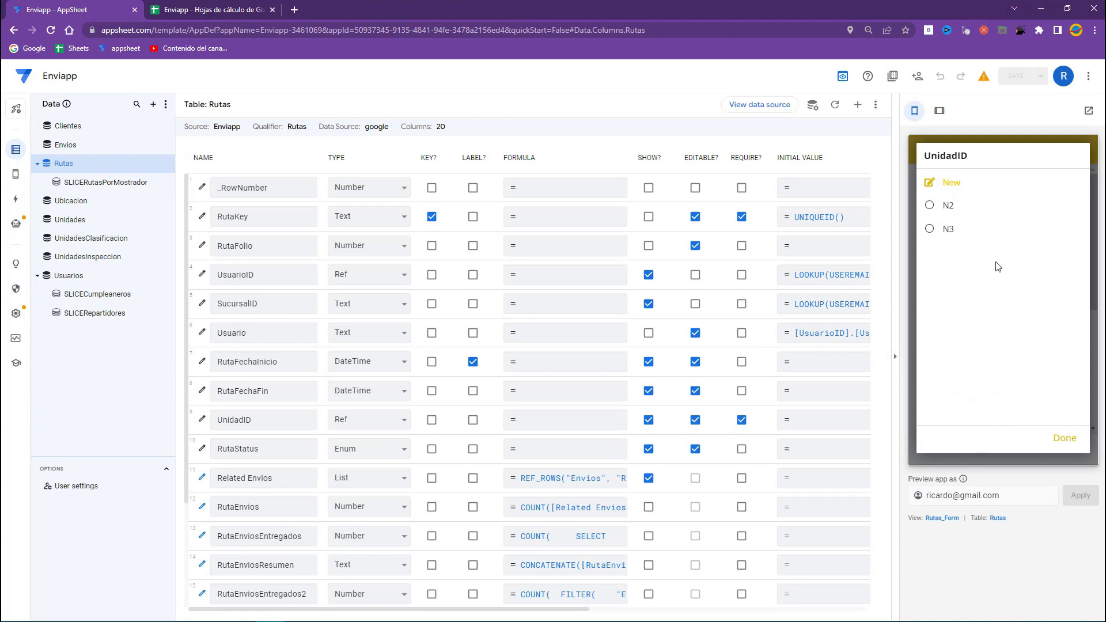
click(1065, 438)
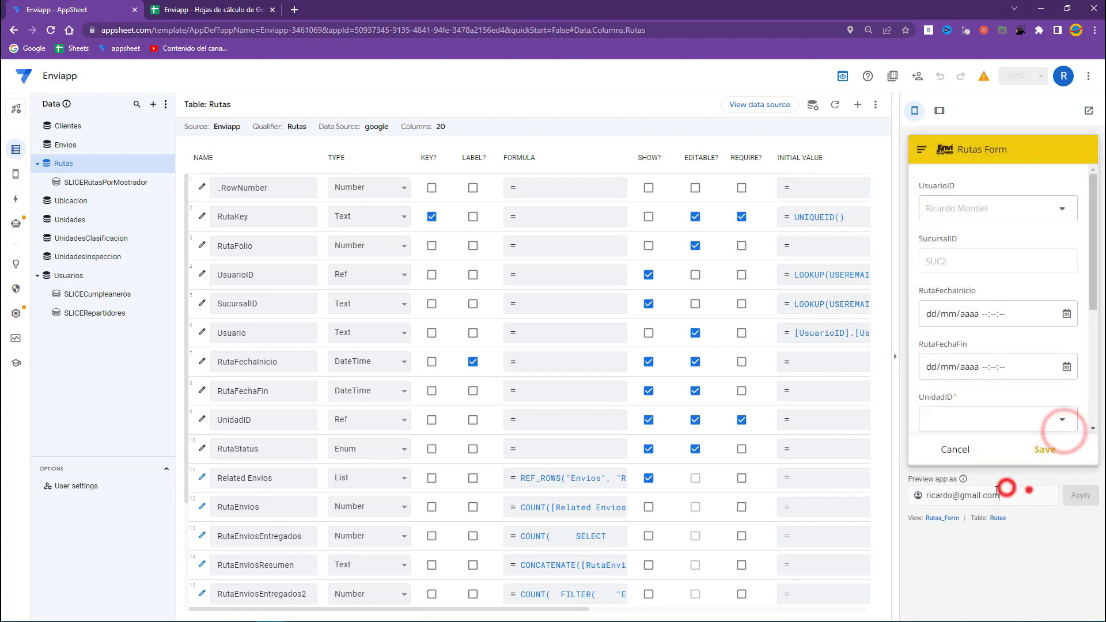
triple_click(1003, 490)
click(1083, 497)
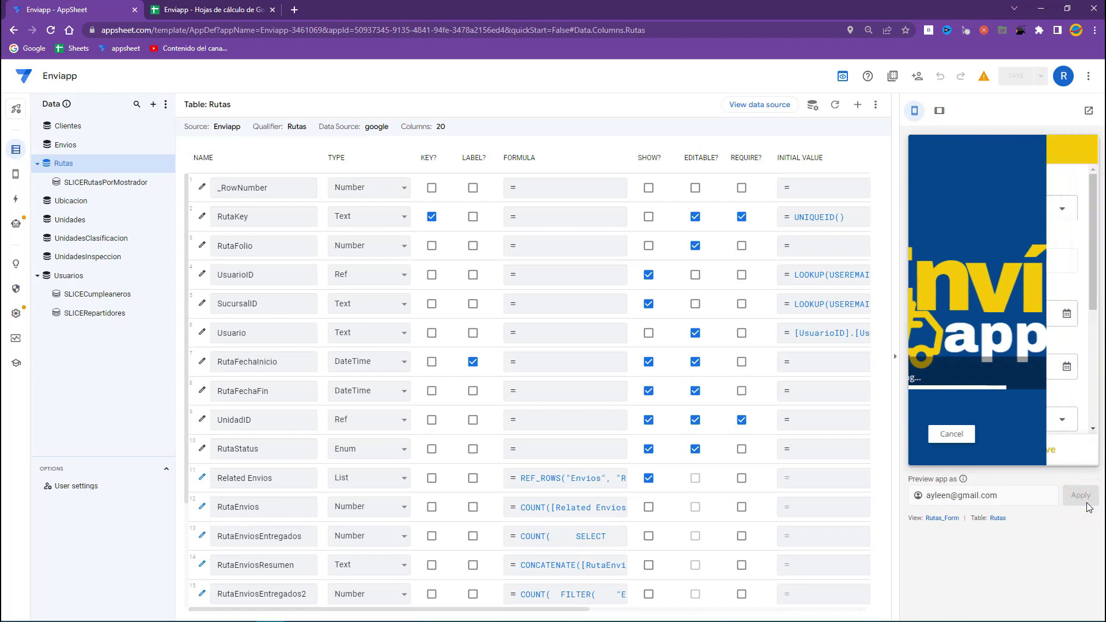
Confirm UnidadID now offers only N1, N4 and Tacoma for this user
scroll(965, 397, down, 1)
click(956, 362)
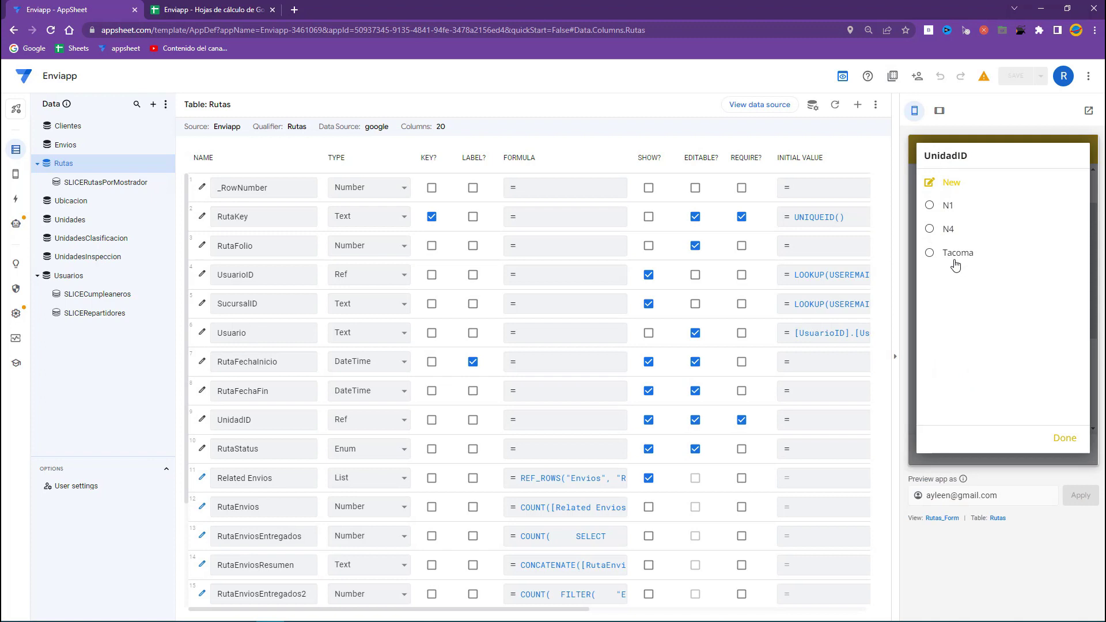
click(1065, 441)
click(171, 5)
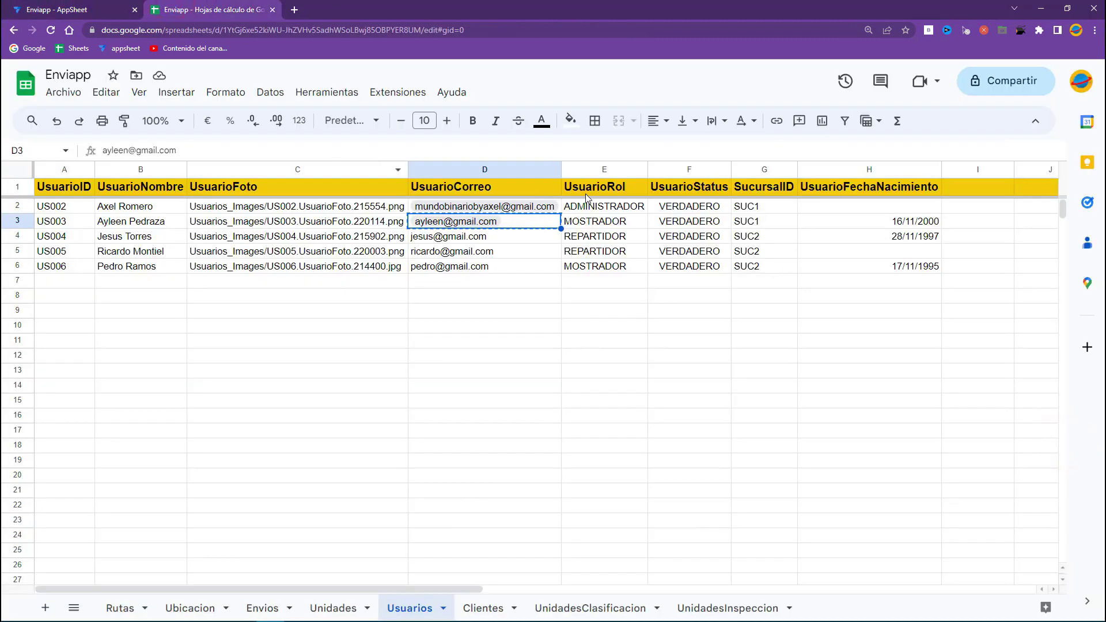
Widen column D and copy the ADMINISTRADOR user's e-mail from cell D2
drag(562, 169, 581, 169)
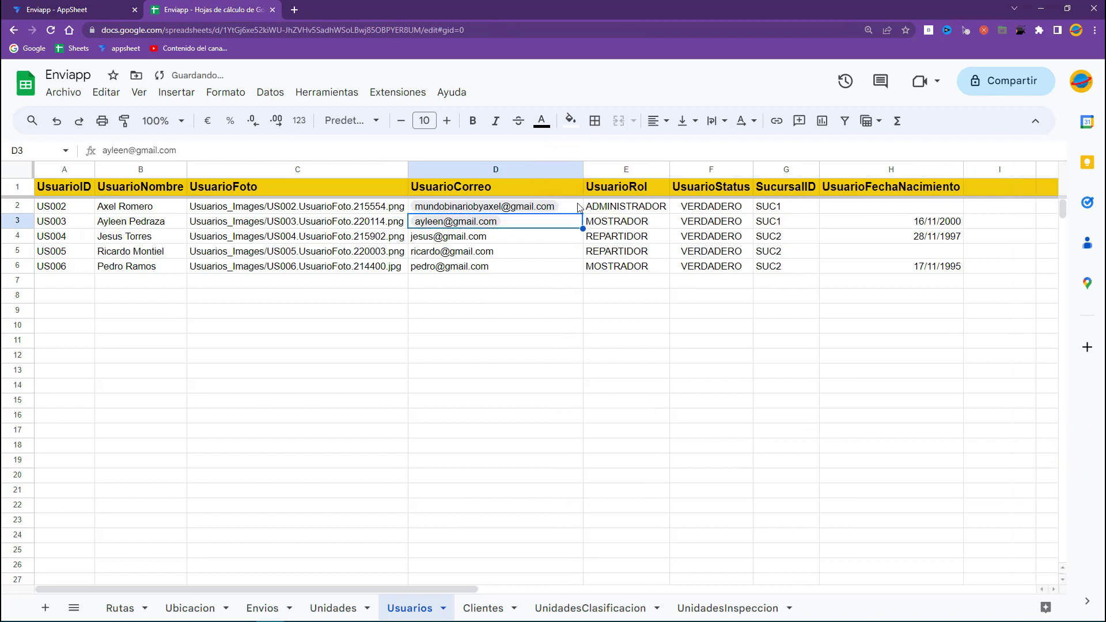
click(583, 341)
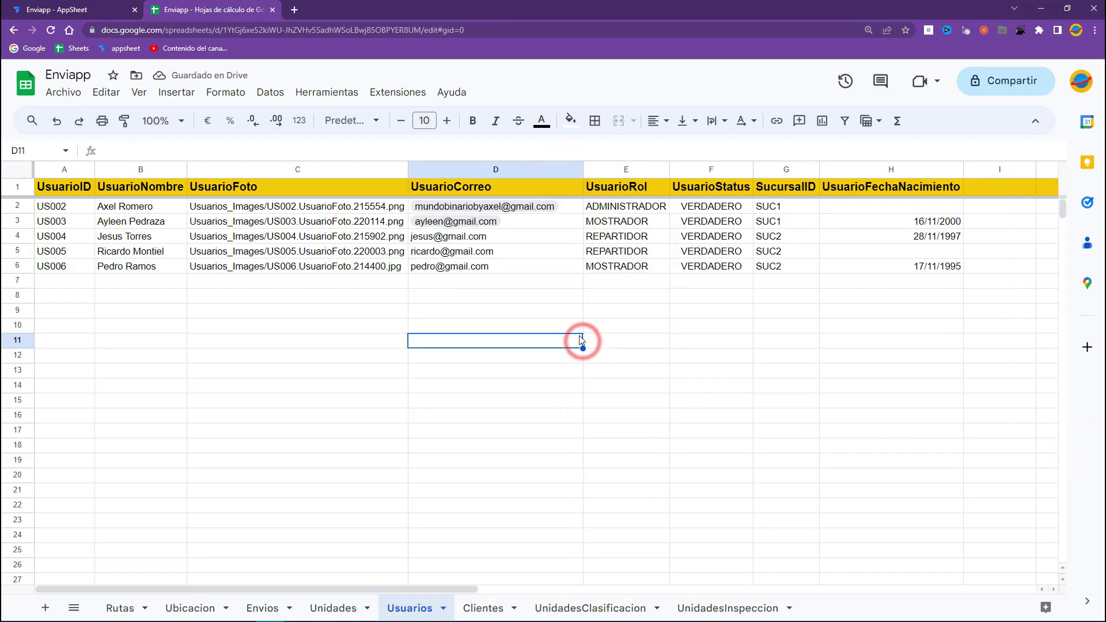
click(568, 204)
right_click(564, 212)
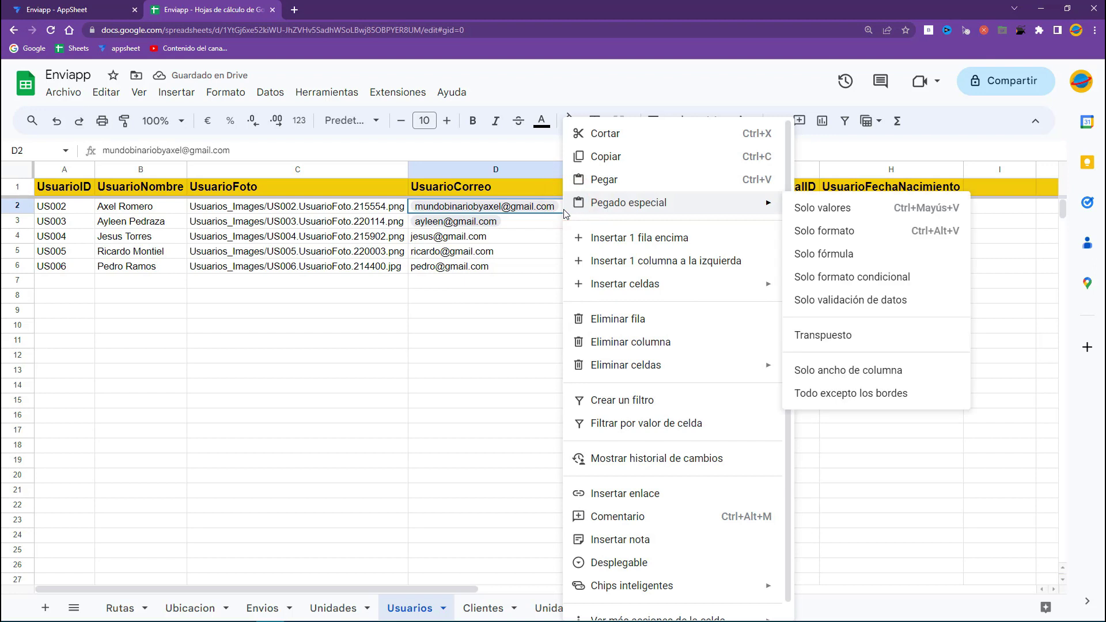
click(590, 81)
Preview the app as the ADMINISTRADOR user by pasting their e-mail, checking their row 2
click(57, 9)
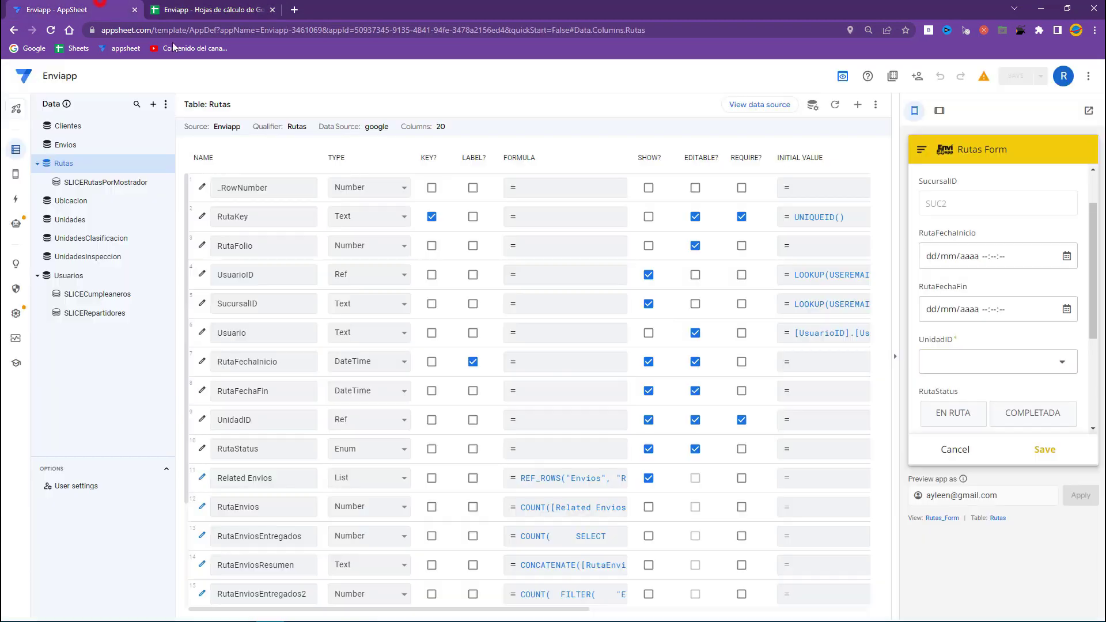
triple_click(961, 496)
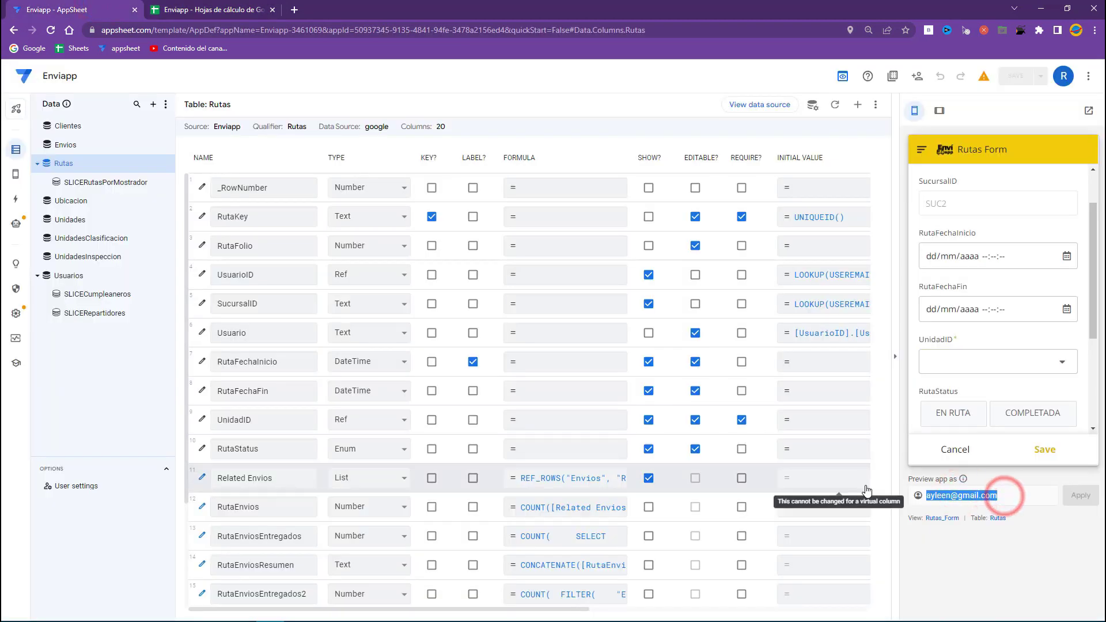
key(ctrl+v)
click(1083, 498)
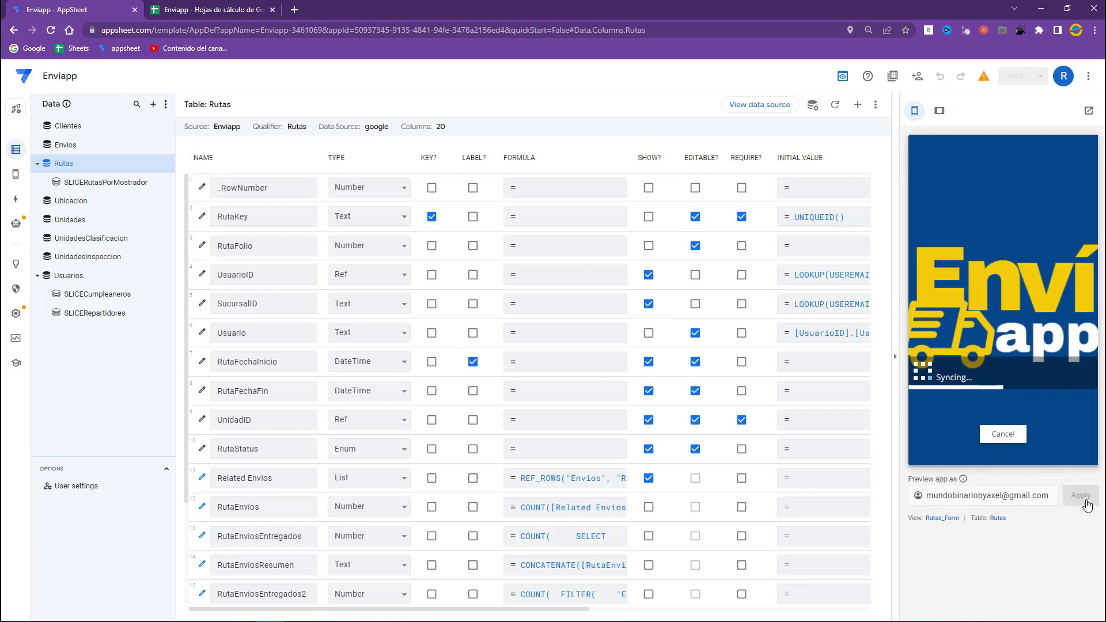
click(214, 9)
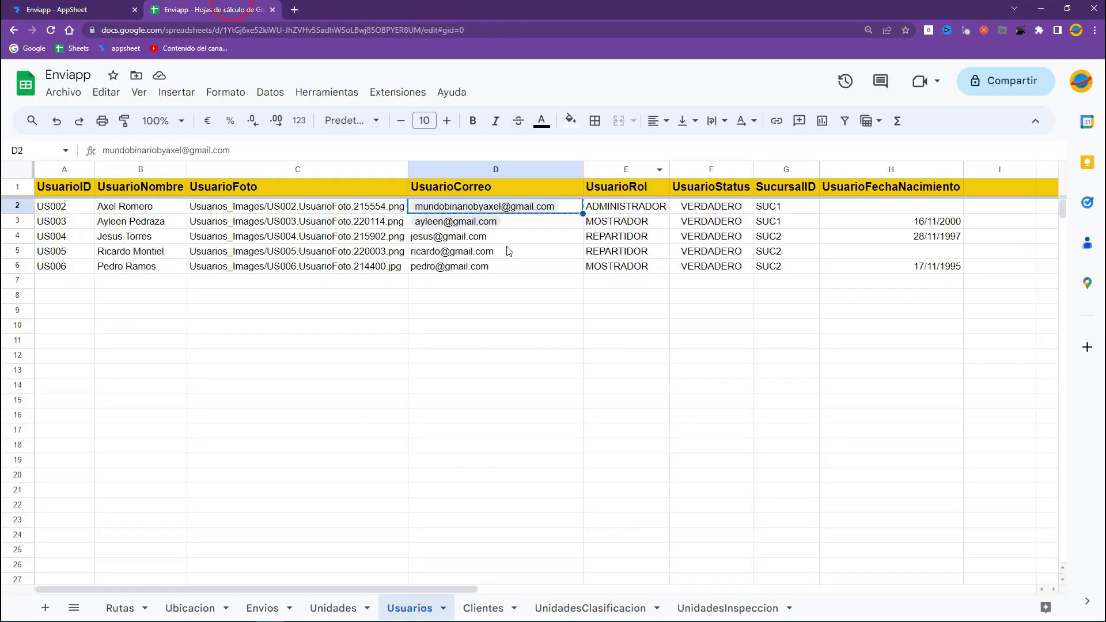
click(25, 210)
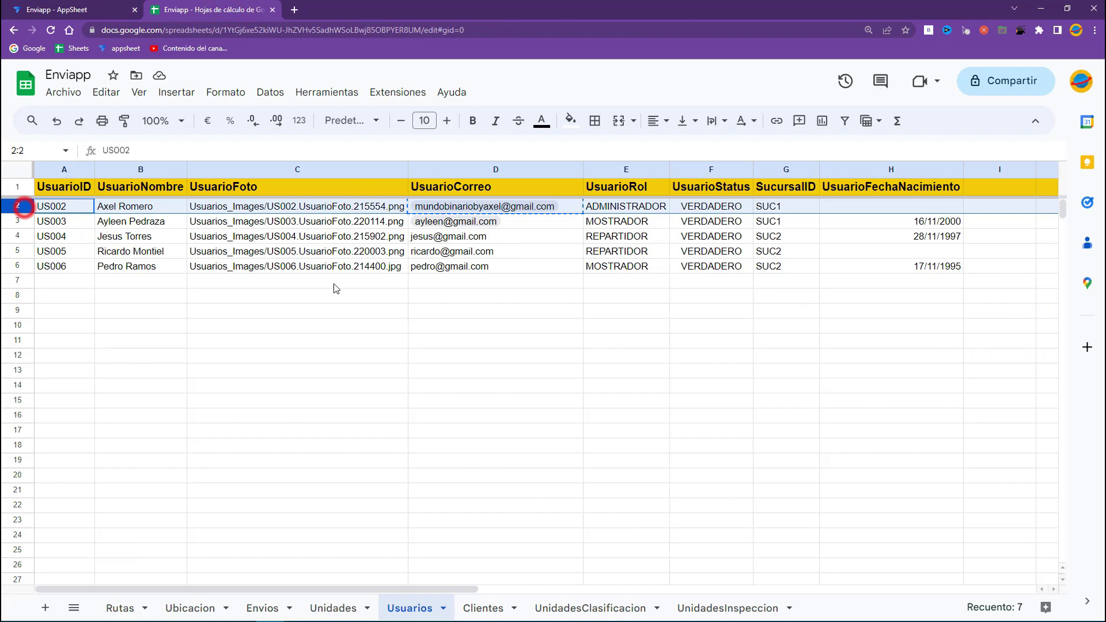
click(104, 6)
See UnidadID still limited to N1, N4 and Tacoma, then open the UnidadID column settings
click(1000, 365)
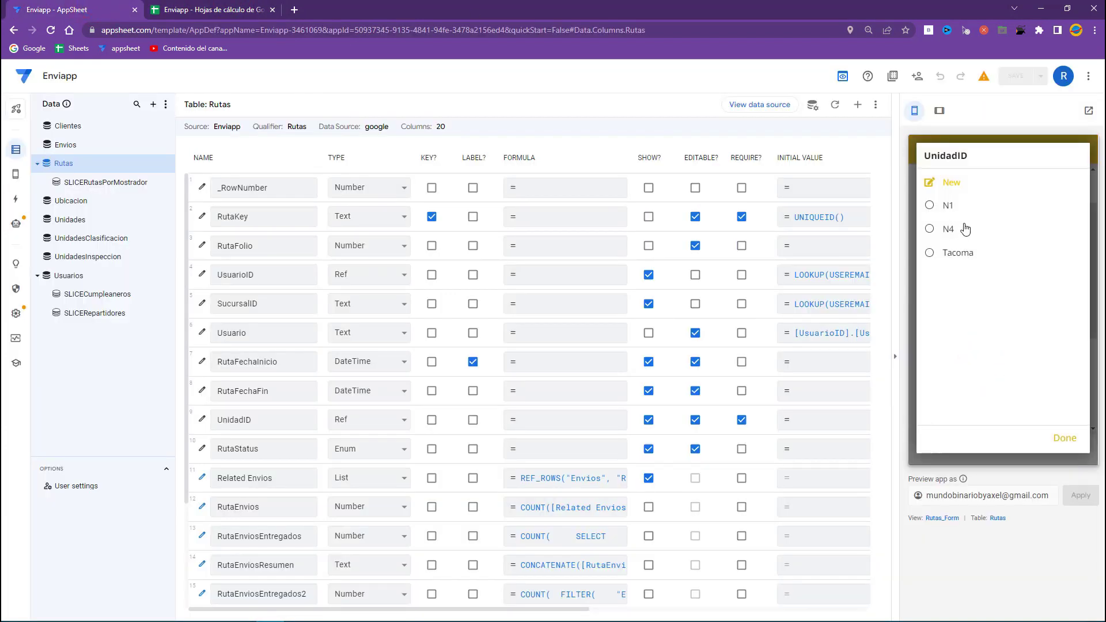
click(1062, 439)
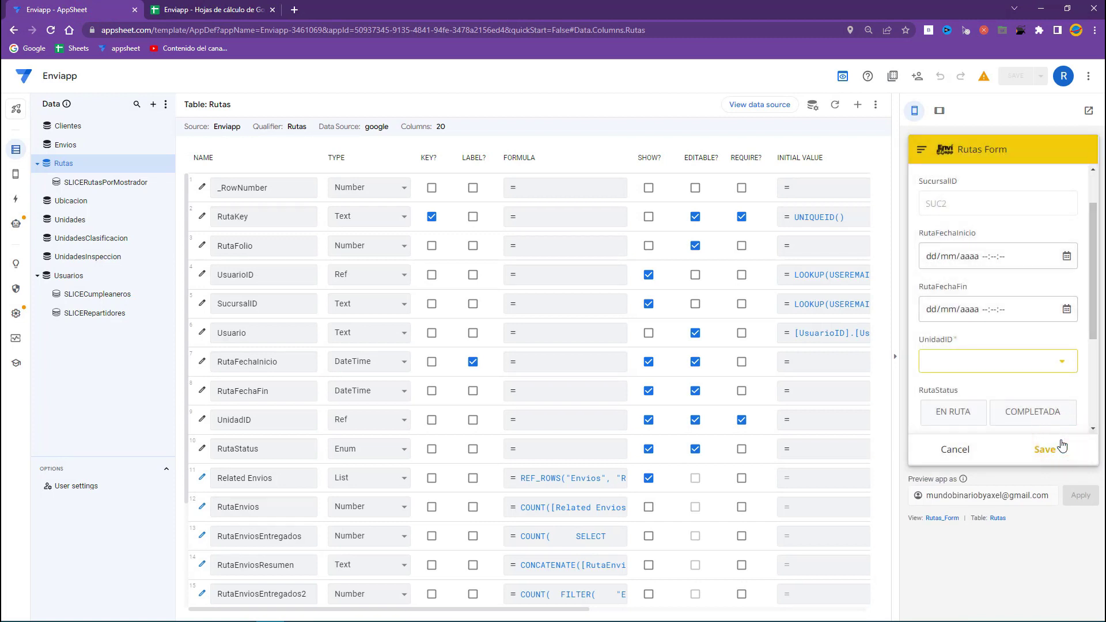
click(996, 521)
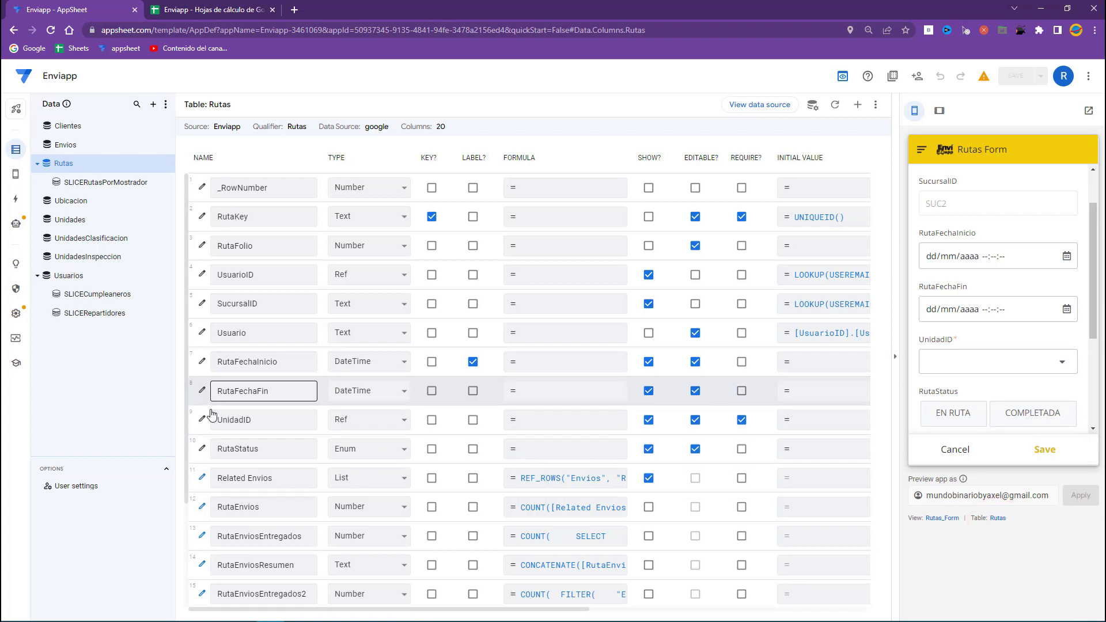
click(200, 425)
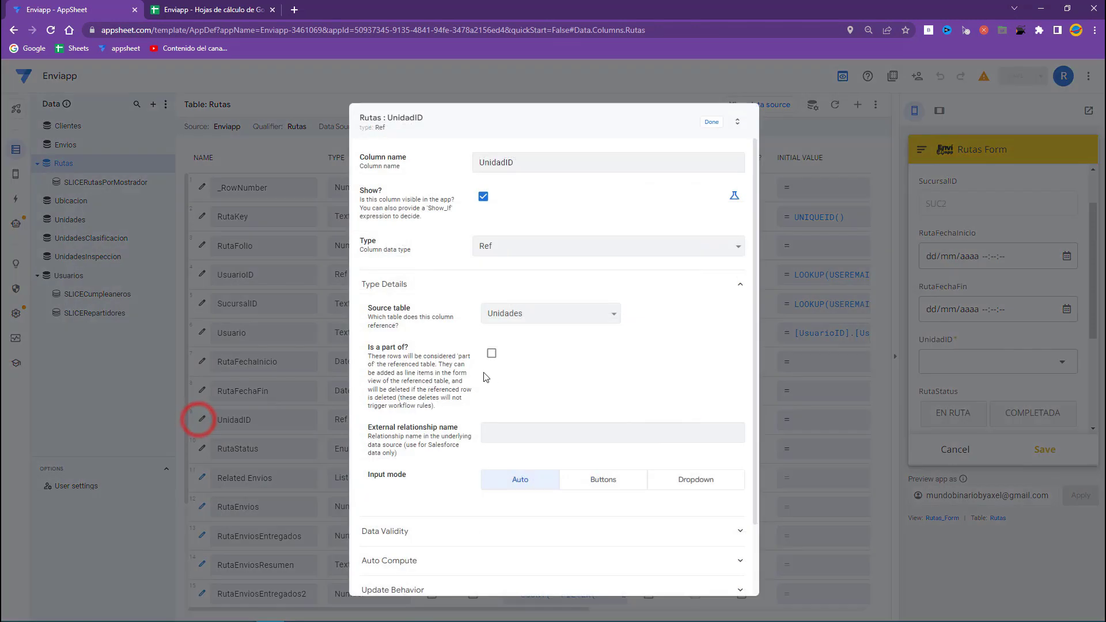
Open the UnidadID Valid If formula and begin an OR( wrapper around the condition
scroll(418, 404, down, 2)
click(412, 447)
click(504, 477)
click(783, 187)
drag(792, 322, 792, 333)
click(345, 191)
key(Return)
key(Return)
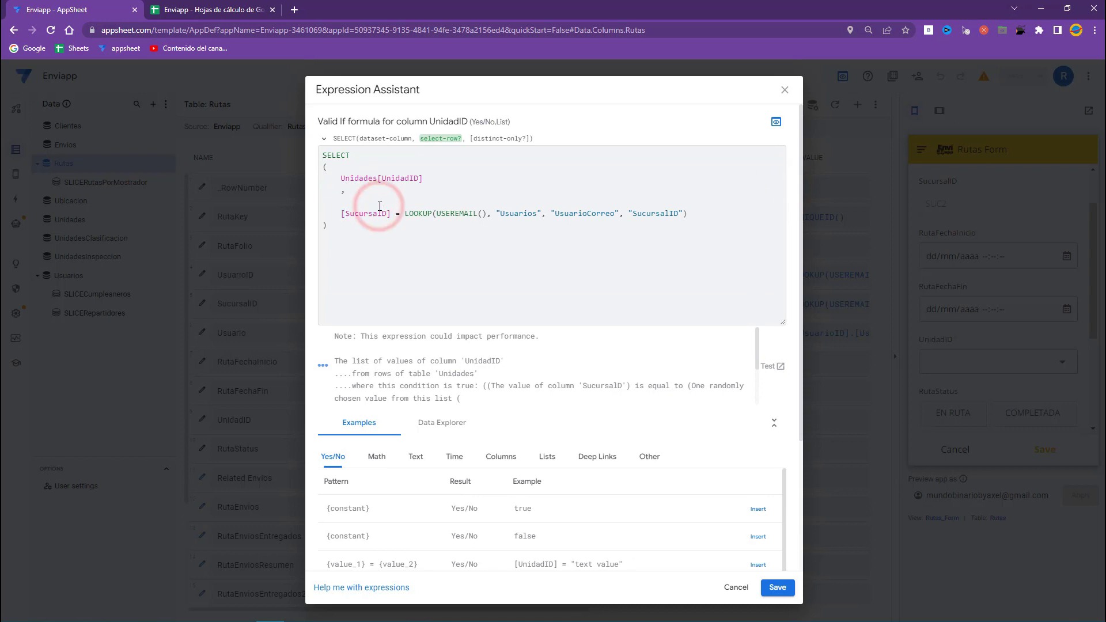
text(OR)
key(Return)
text(()
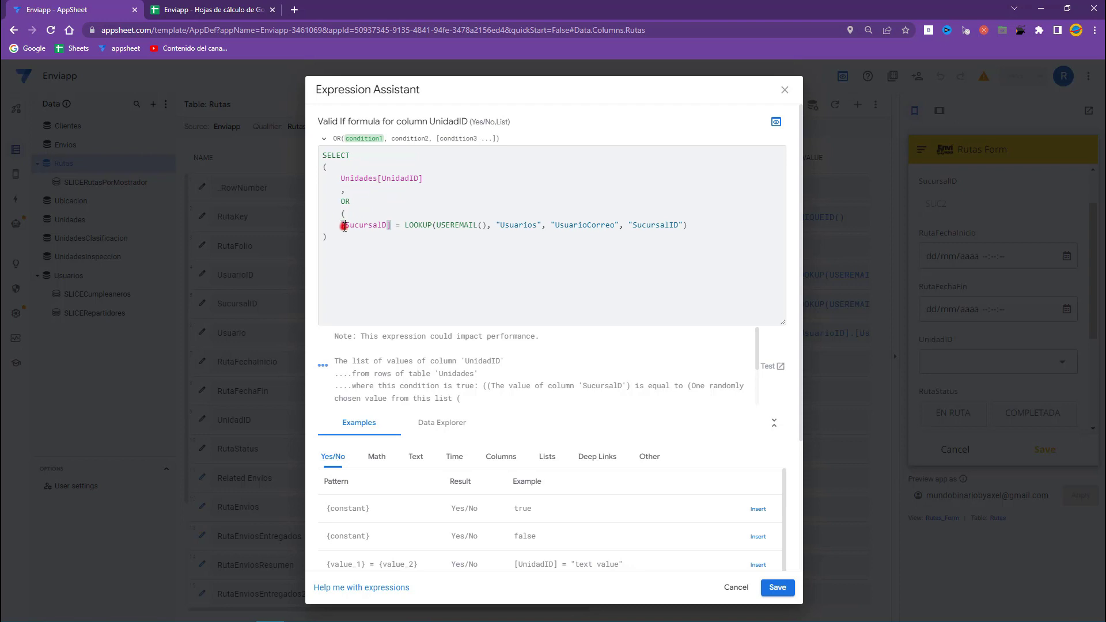
Close the parenthesis and paste a second copy of the SucursalID LOOKUP condition after a comma
click(756, 223)
key(Return)
text(,)
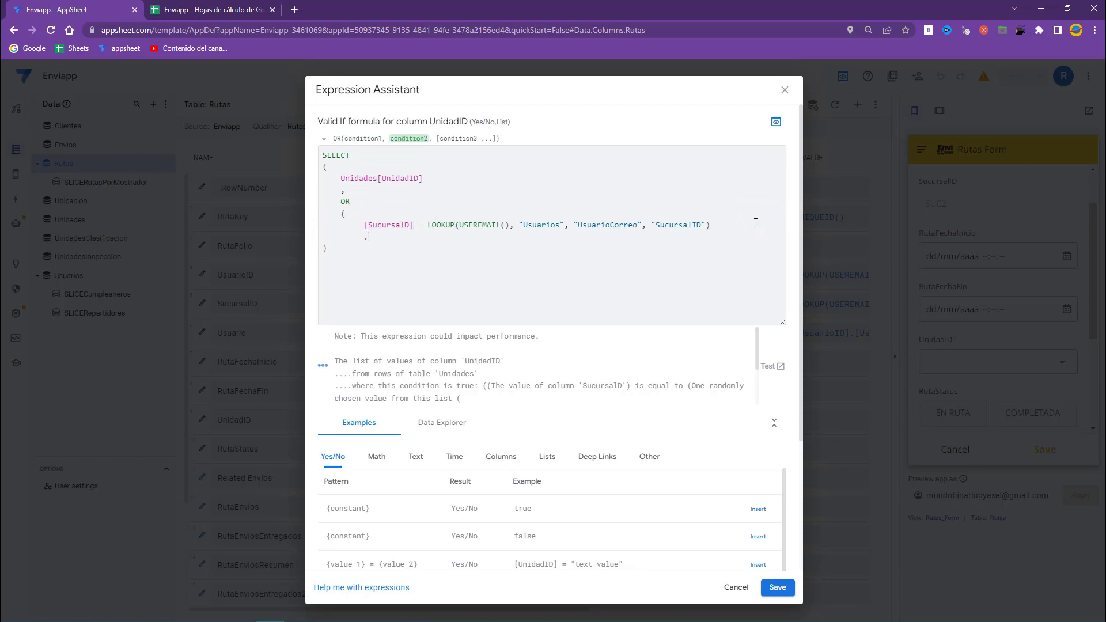
text())
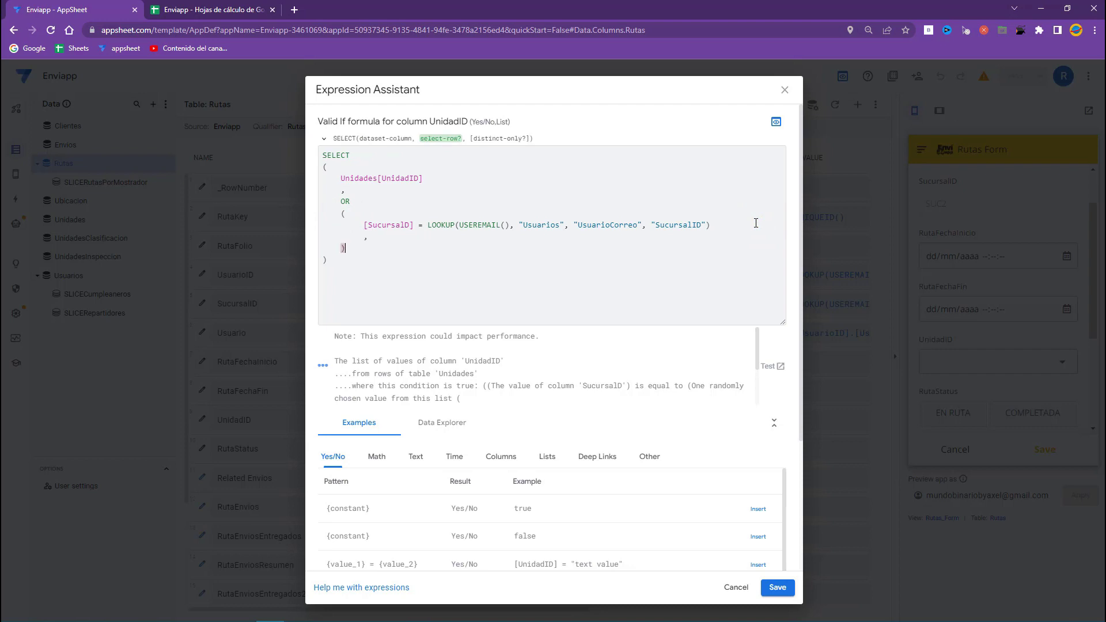
drag(362, 225, 733, 226)
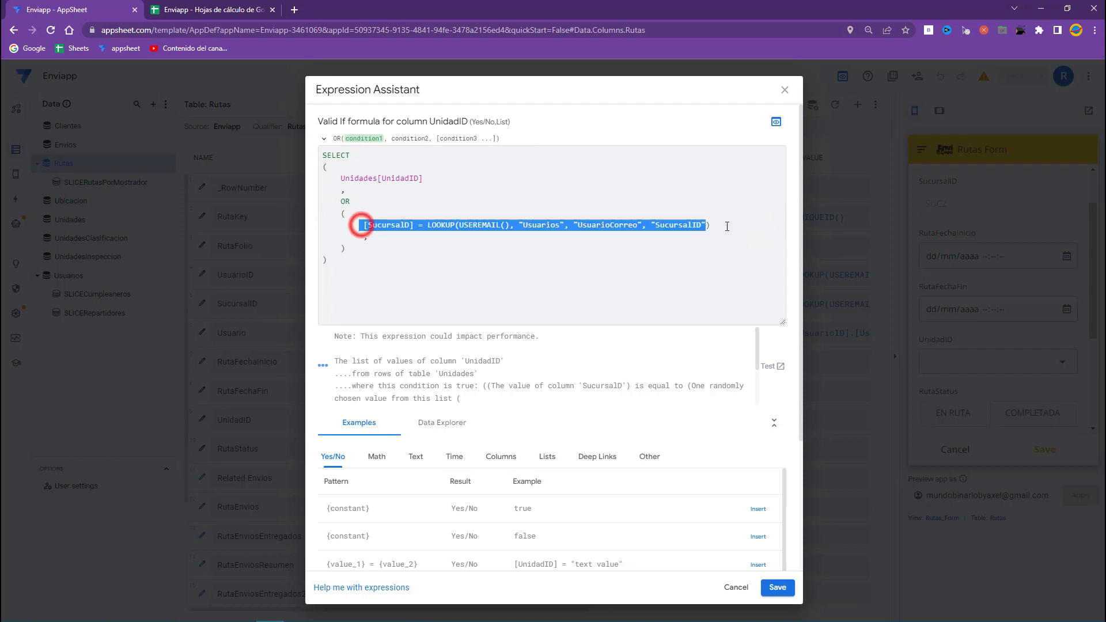
key(ctrl+c)
click(458, 245)
key(ctrl+v)
click(374, 237)
key(BackSpace)
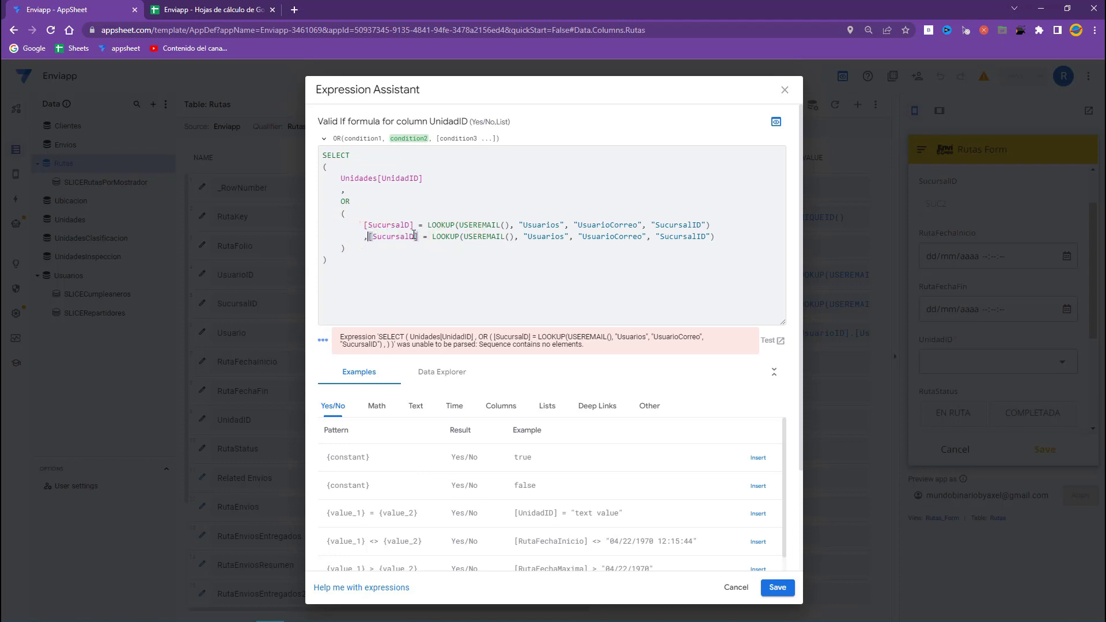
click(500, 409)
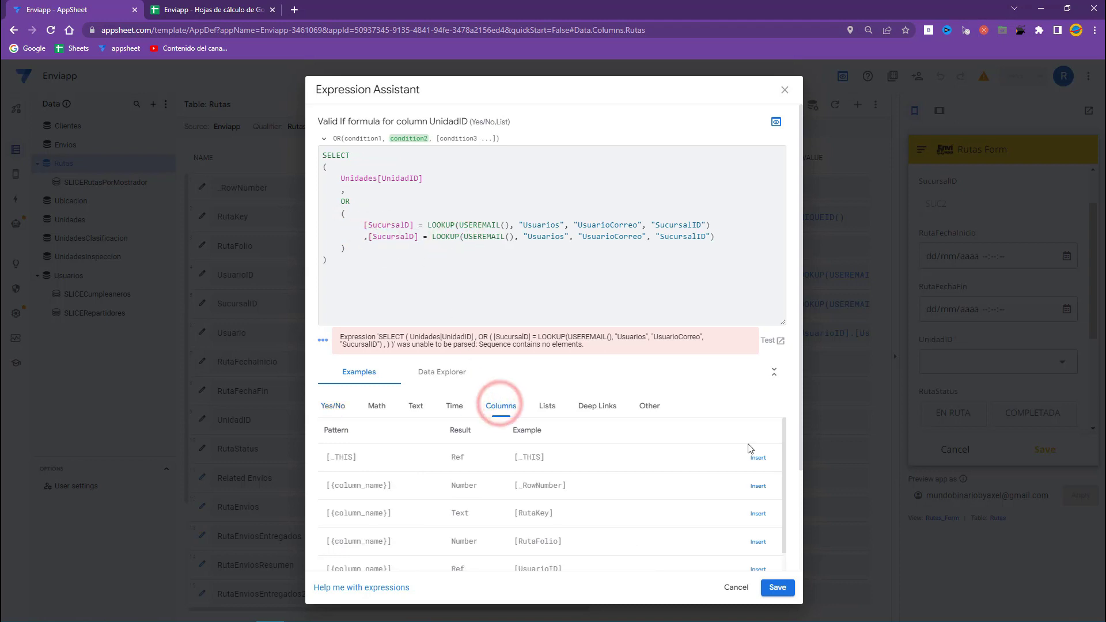
click(225, 8)
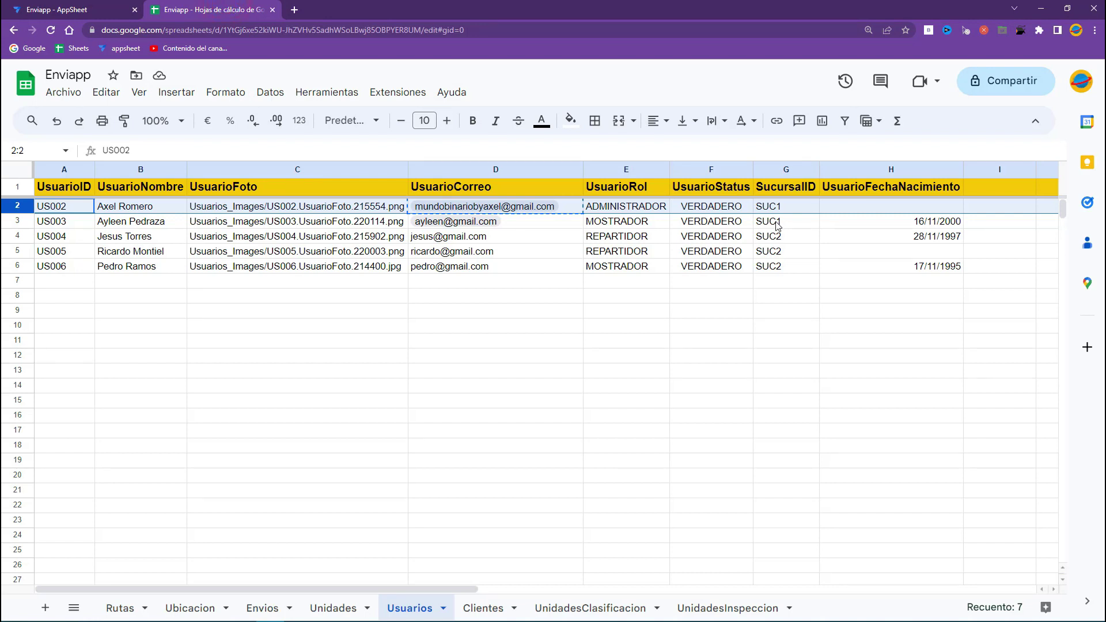
Remove the branch comparison from the second condition and check the ADMINISTRADOR role in cell E2
click(69, 8)
click(477, 237)
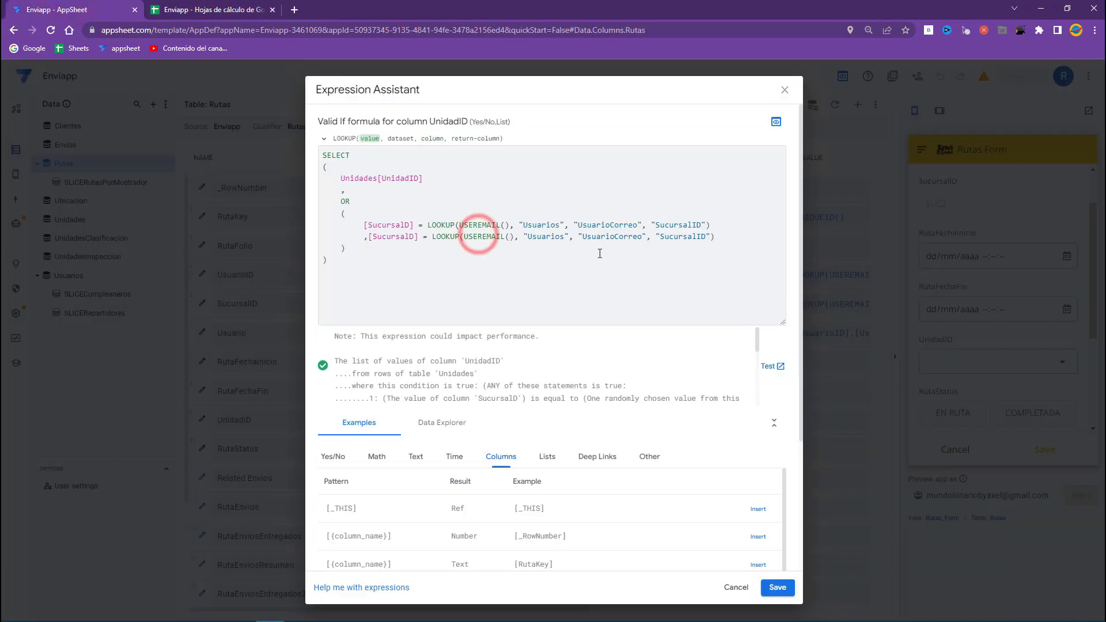
click(468, 225)
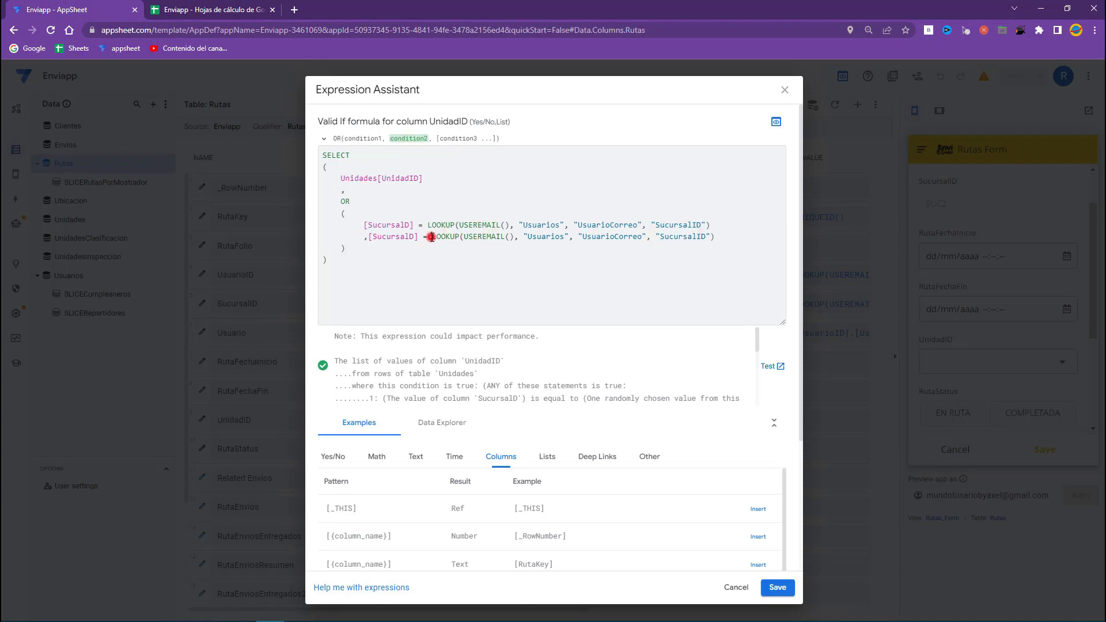
drag(432, 238, 368, 236)
key(BackSpace)
double_click(618, 236)
key(ctrl+Tab)
click(76, 608)
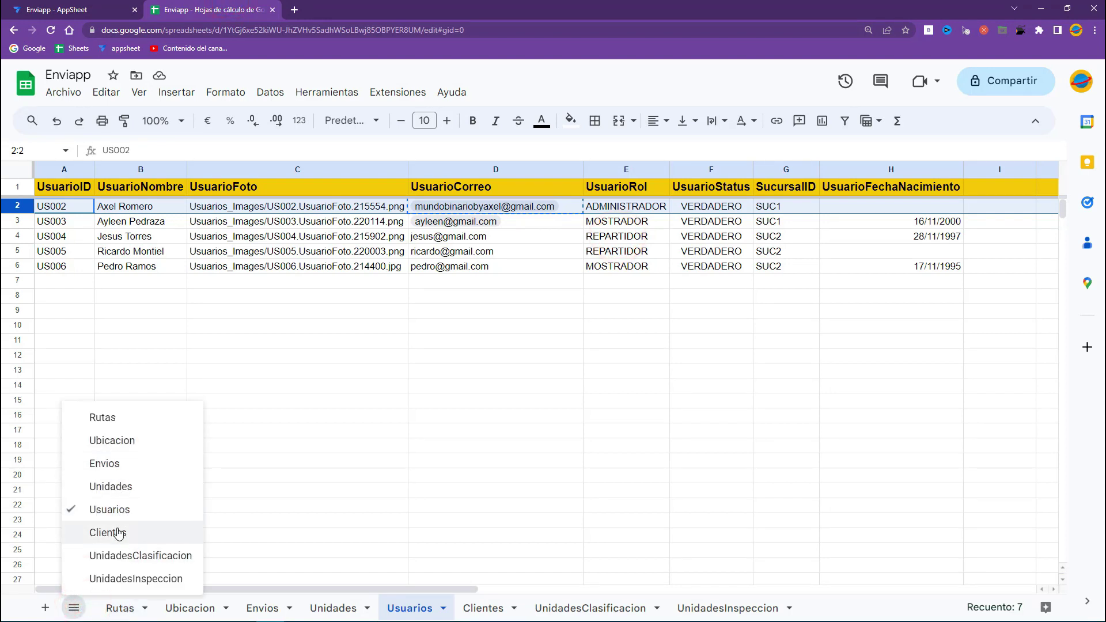
click(116, 510)
click(637, 205)
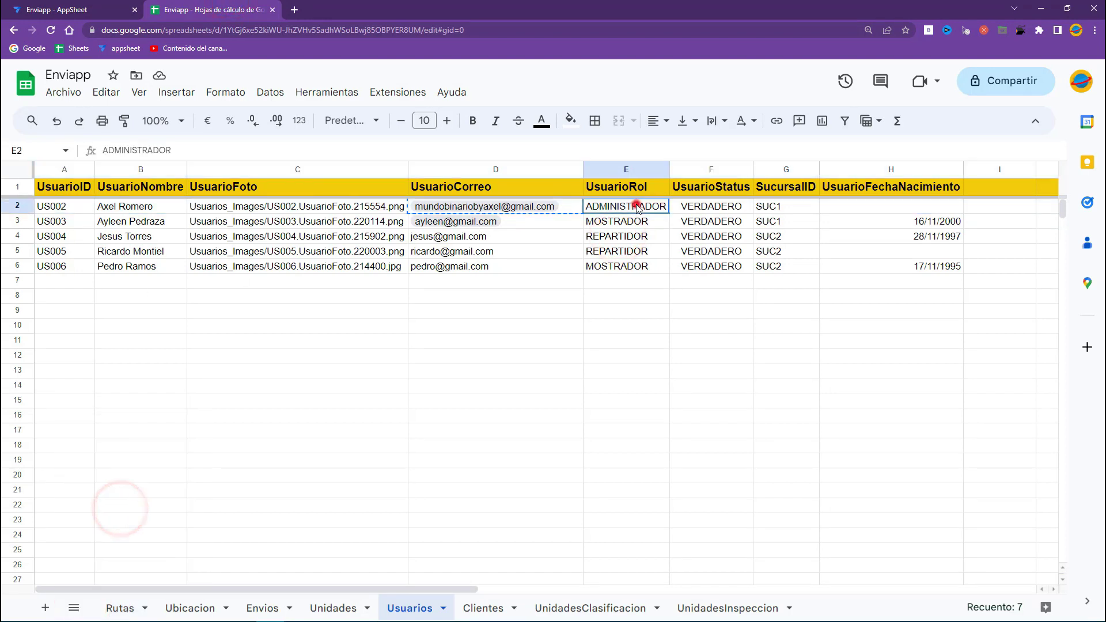
key(ctrl+Tab)
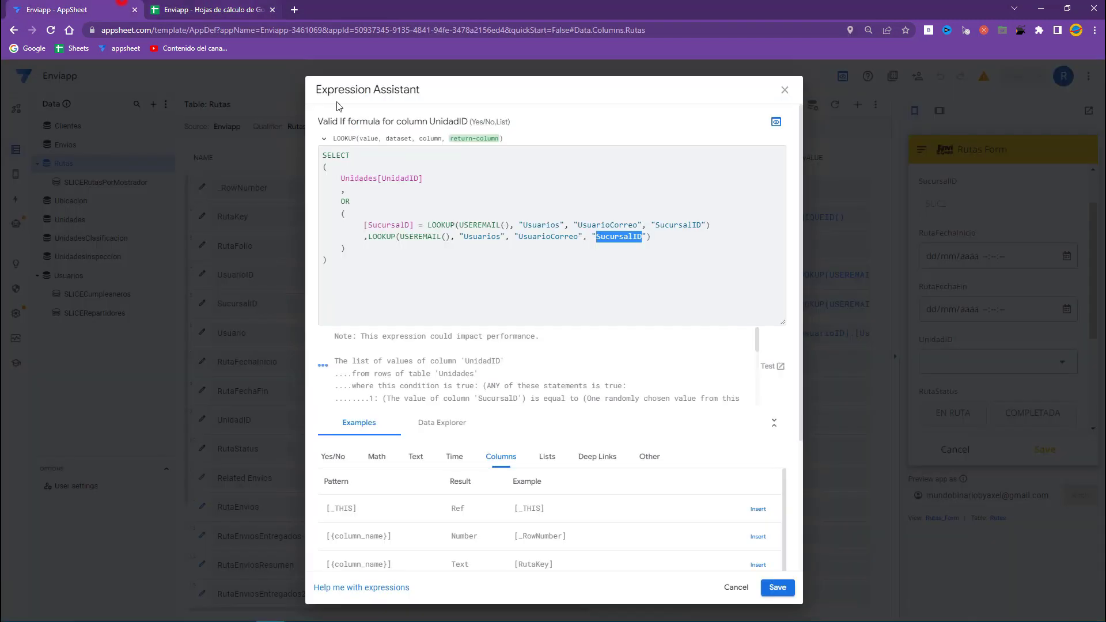
Make the second lookup return UsuarioRol = "ADMINISTRADOR" and save the Valid If formula
text(UsuarioRol)
click(660, 237)
text(=)
click(187, 6)
click(625, 221)
click(622, 206)
click(126, 10)
key(ctrl+v)
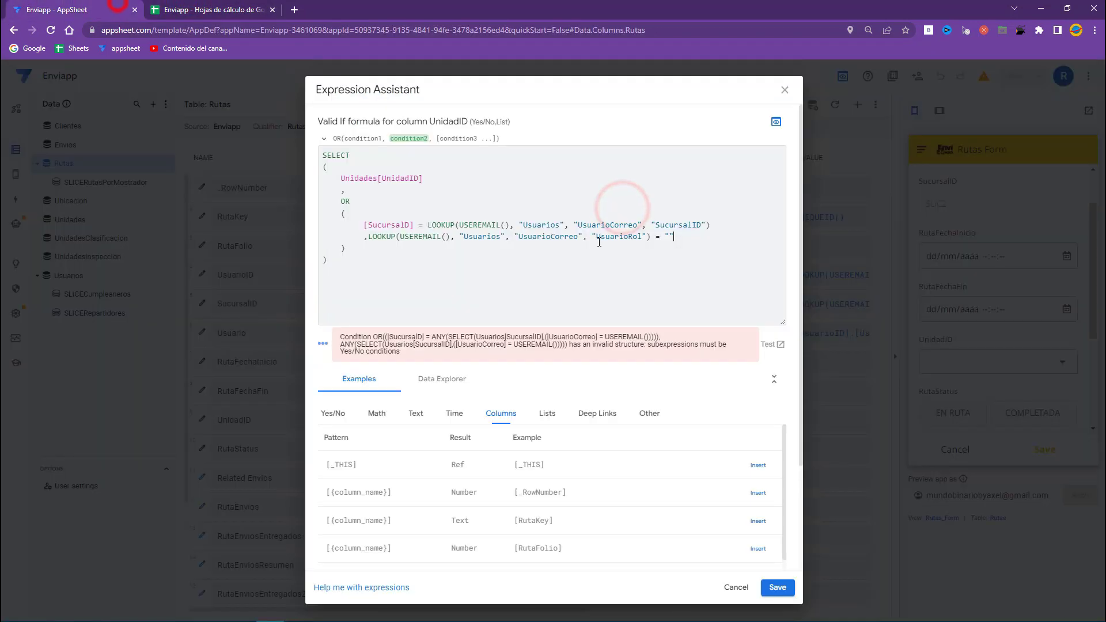
click(668, 236)
text(ADMINISTRADOR)
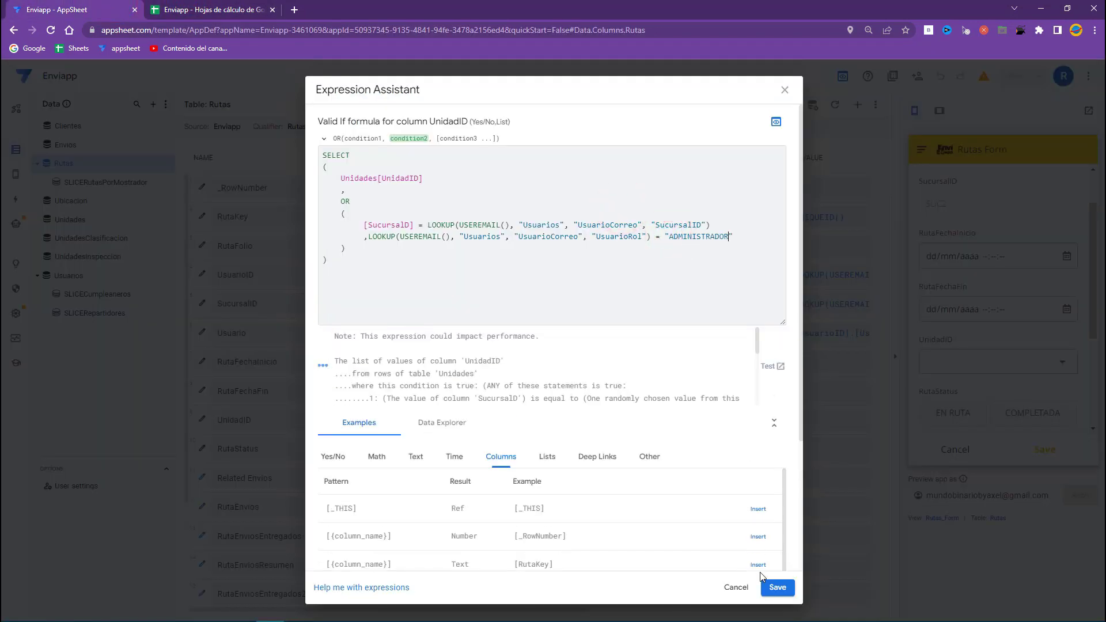
click(777, 587)
Finish the UnidadID edit, save the app, and confirm the administrator sees N1–N5 and Tacoma
click(713, 120)
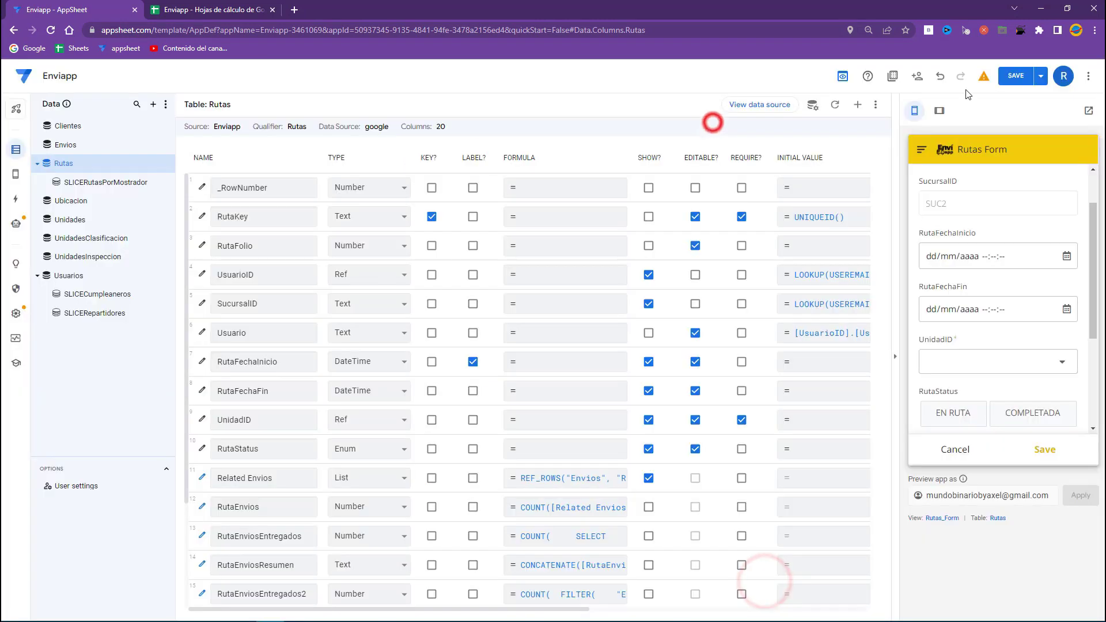
click(1032, 84)
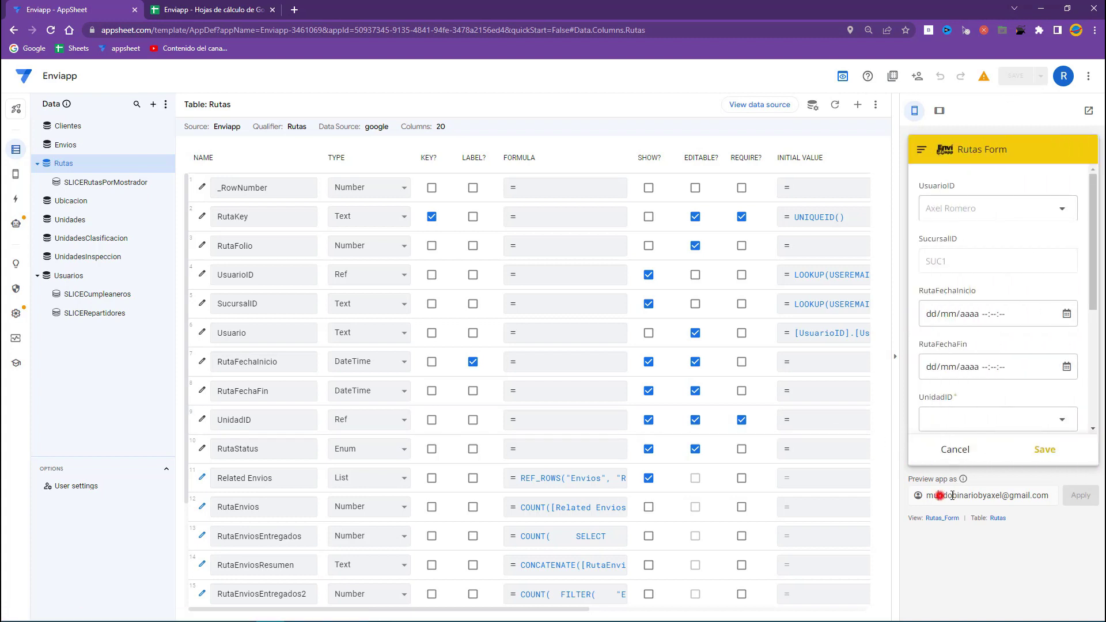
double_click(952, 496)
click(986, 415)
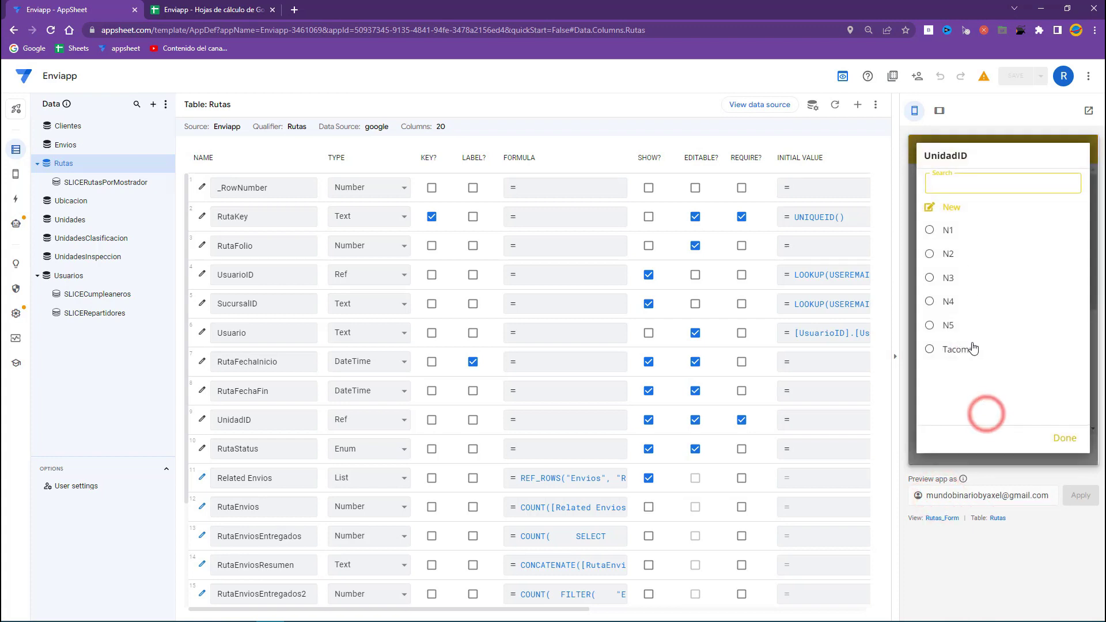
click(216, 8)
Set user US006's SucursalID in cell G6 to SUC3
click(737, 242)
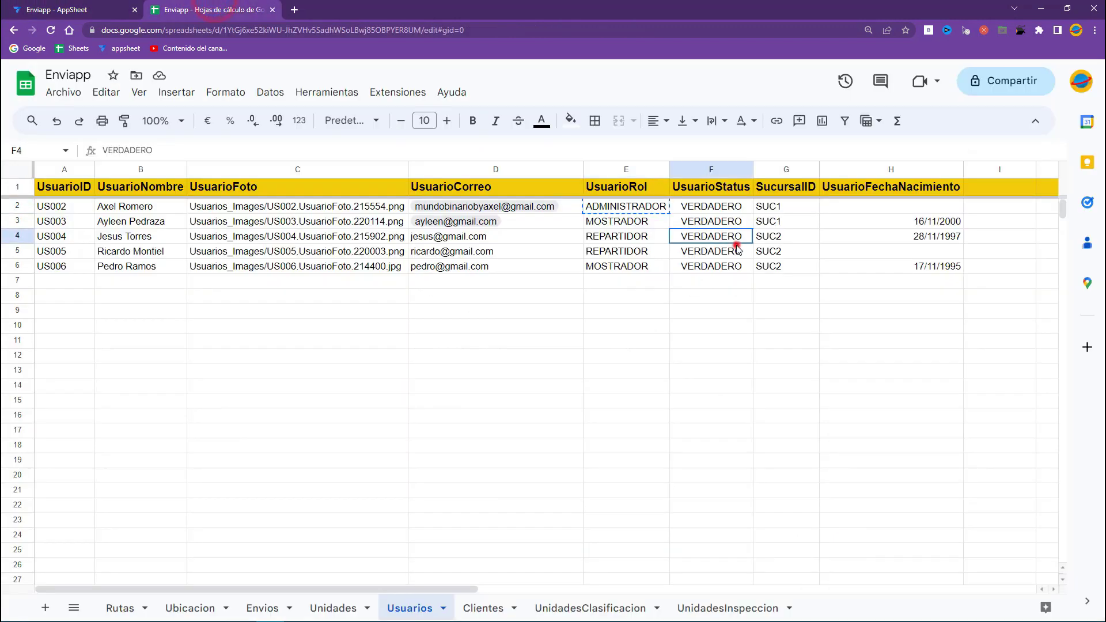
click(125, 265)
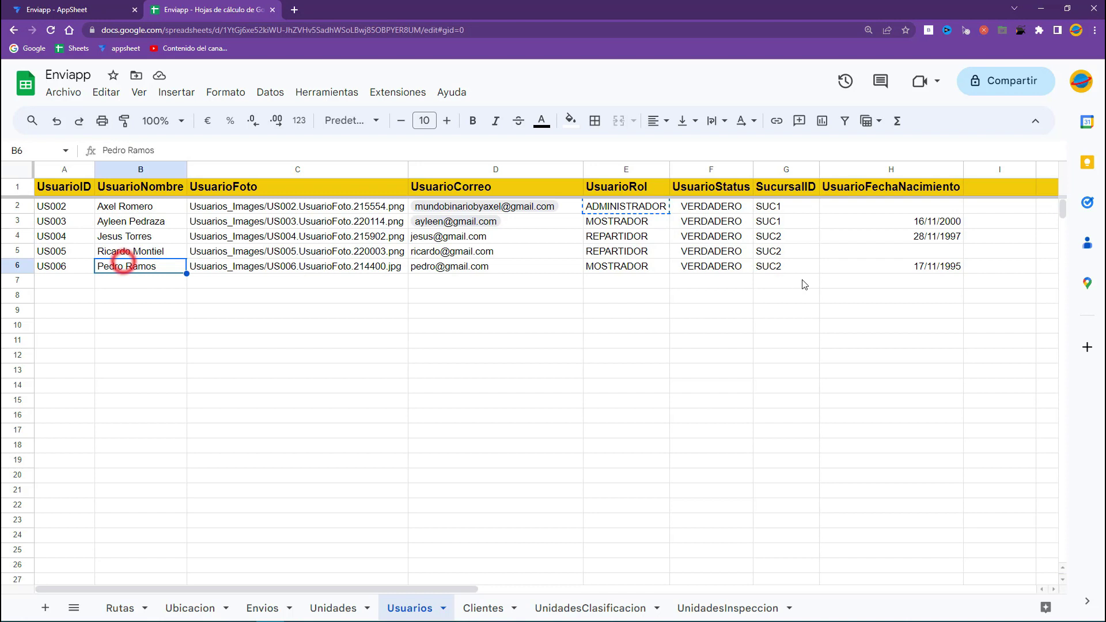
double_click(794, 267)
text(3)
key(Return)
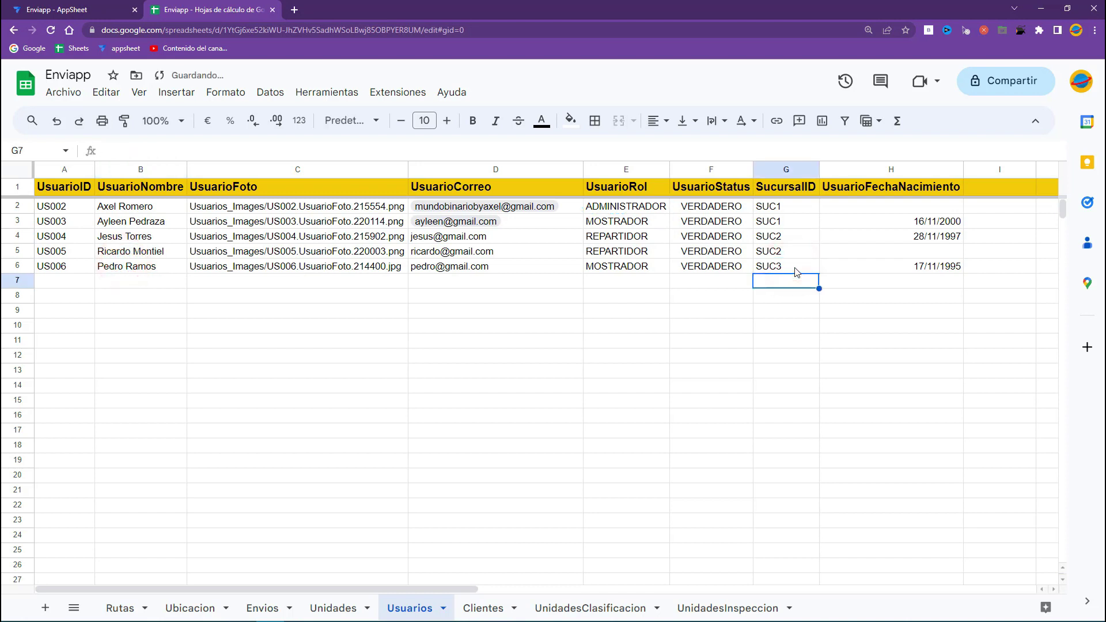
click(507, 266)
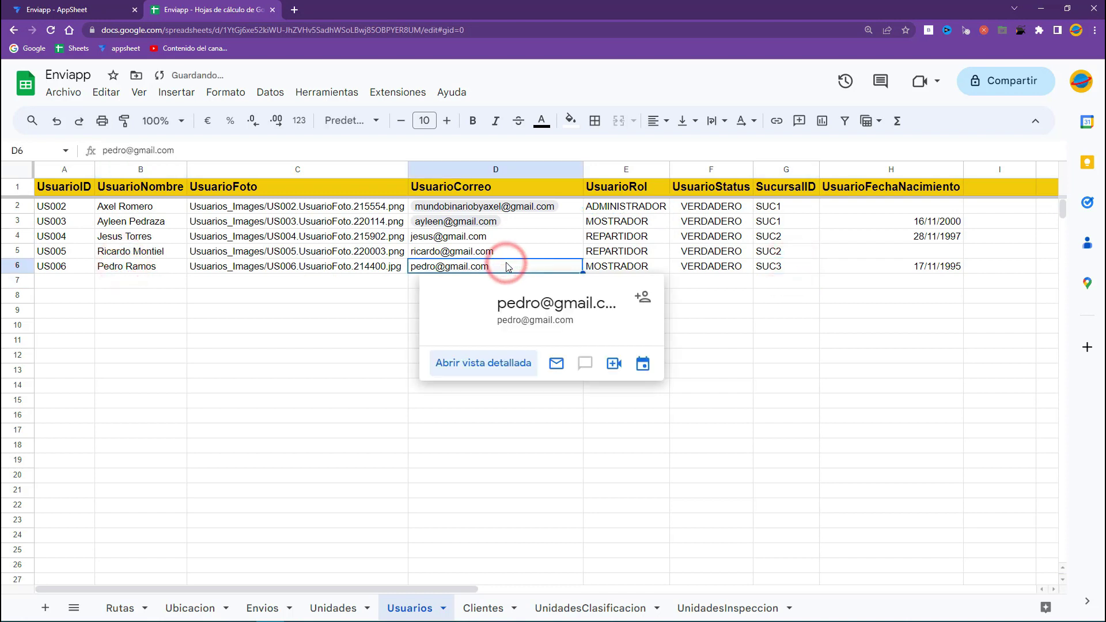
Back in AppSheet, close the UnidadID list and select the preview user e-mail
click(84, 9)
click(1065, 440)
triple_click(1048, 495)
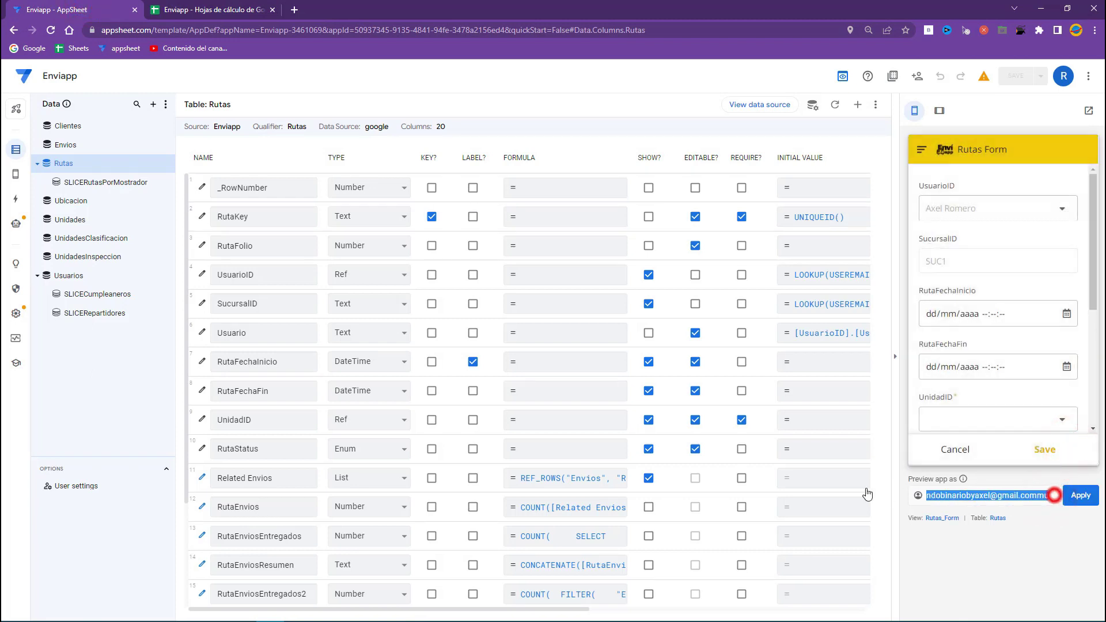
Preview as SUC3 user US006 and check UnidadID shows only N5
click(1075, 501)
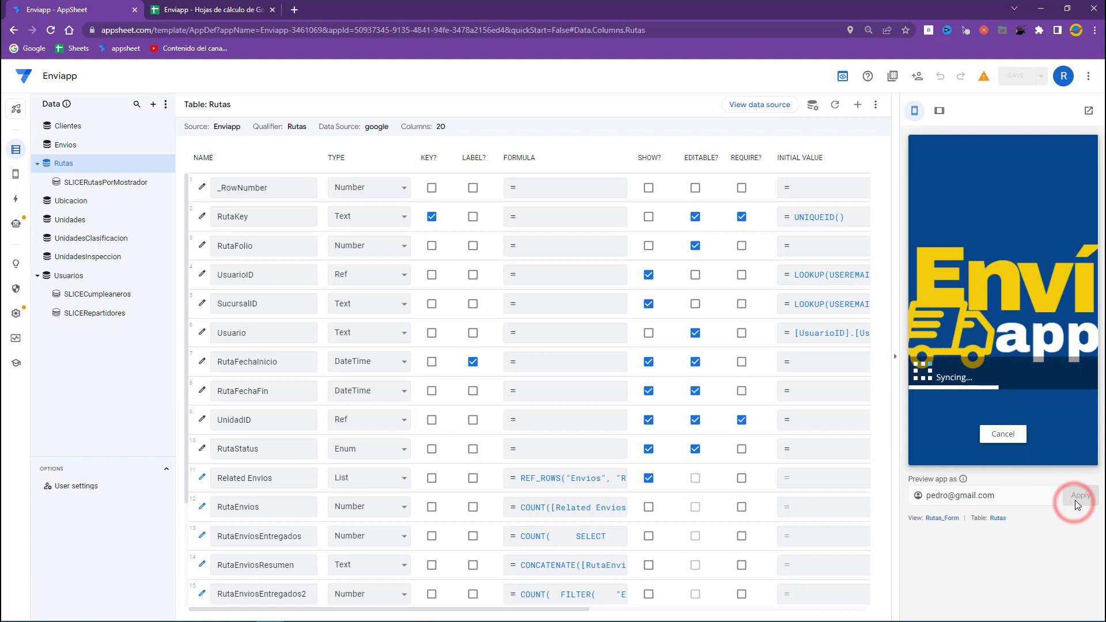
click(979, 419)
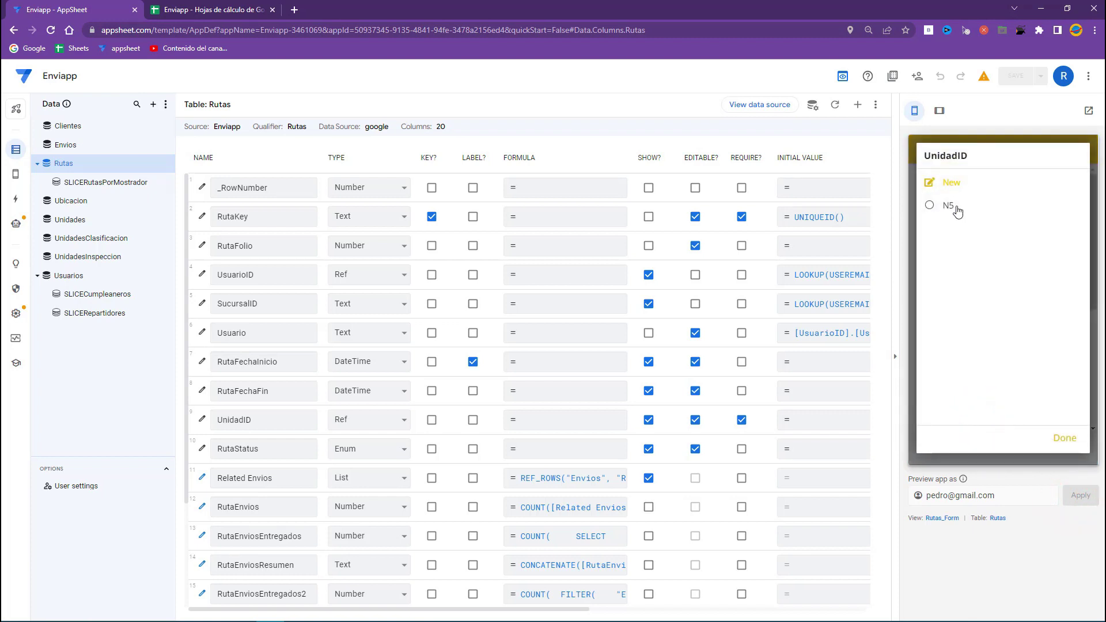
Preview as user US003 and recheck their UnidadID choices
click(216, 9)
click(517, 240)
click(519, 222)
click(119, 10)
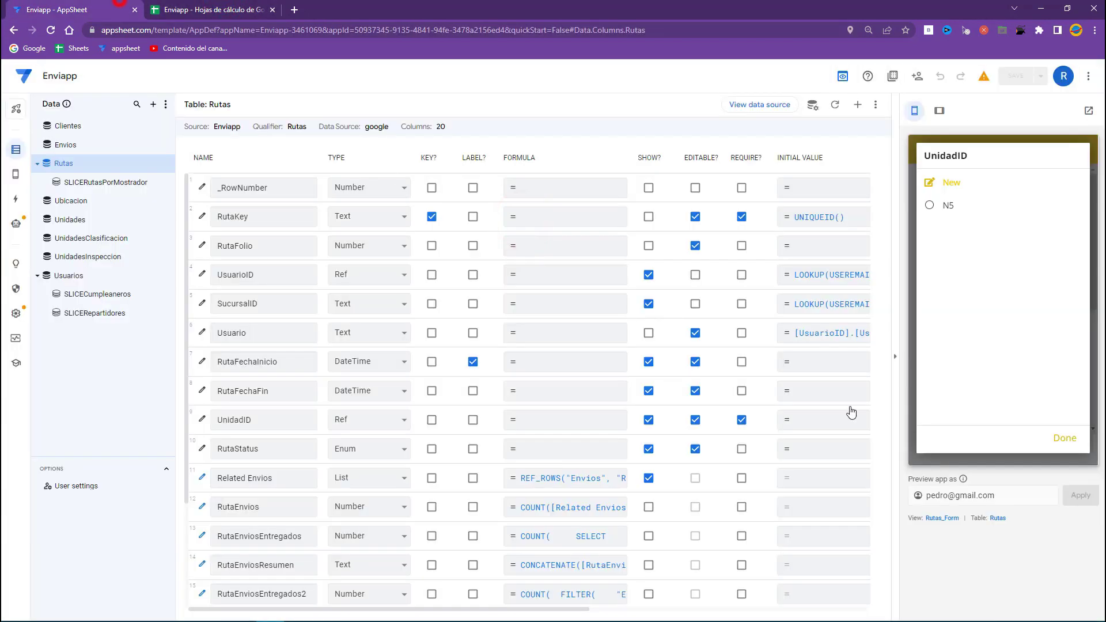
triple_click(980, 495)
click(1081, 495)
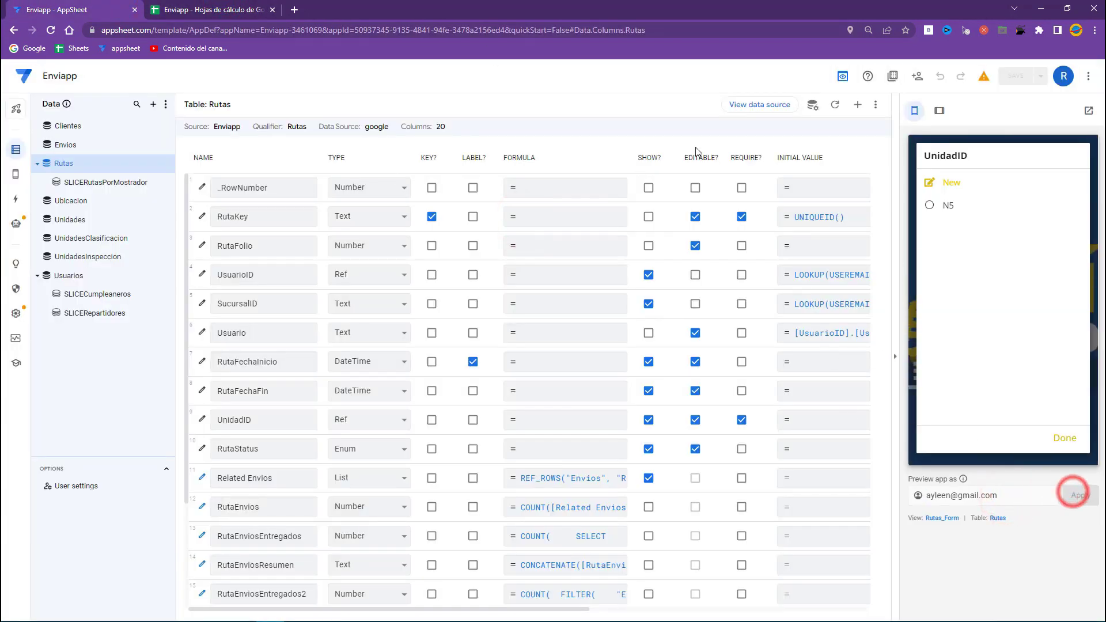
click(1061, 440)
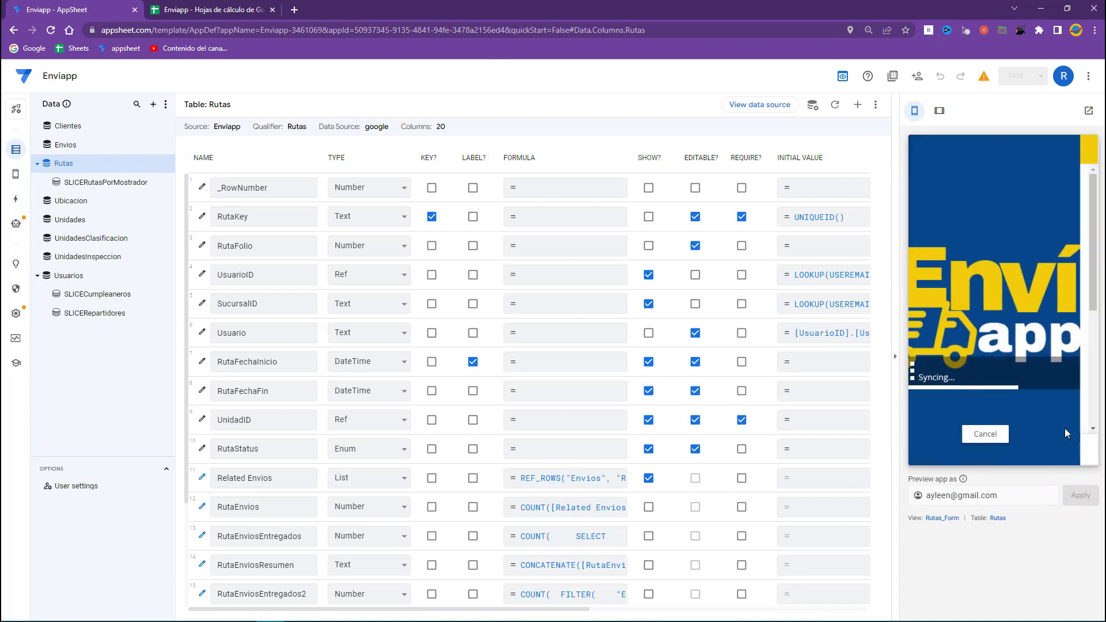
click(971, 419)
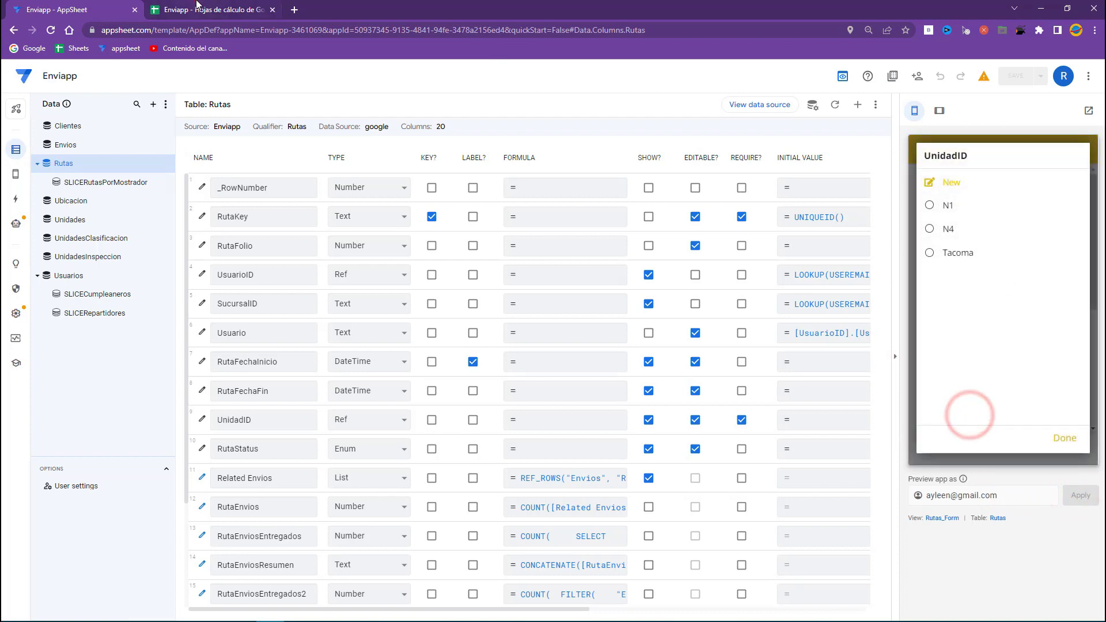
Preview as SUC2 user US005 and confirm UnidadID offers only N2 and N3
click(197, 7)
click(524, 255)
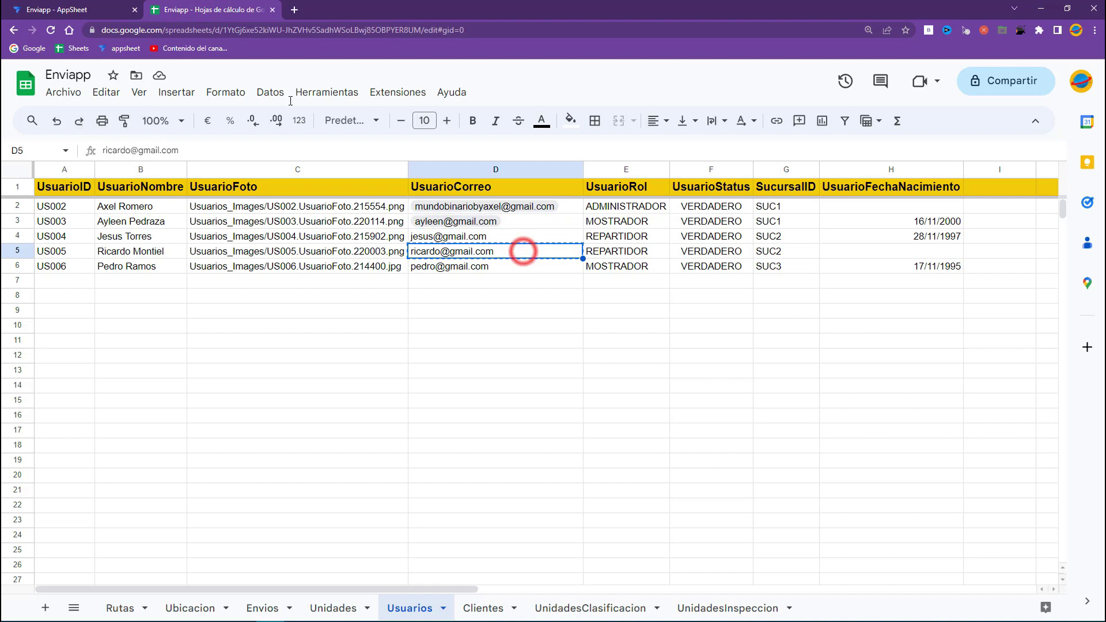
click(75, 8)
click(1074, 500)
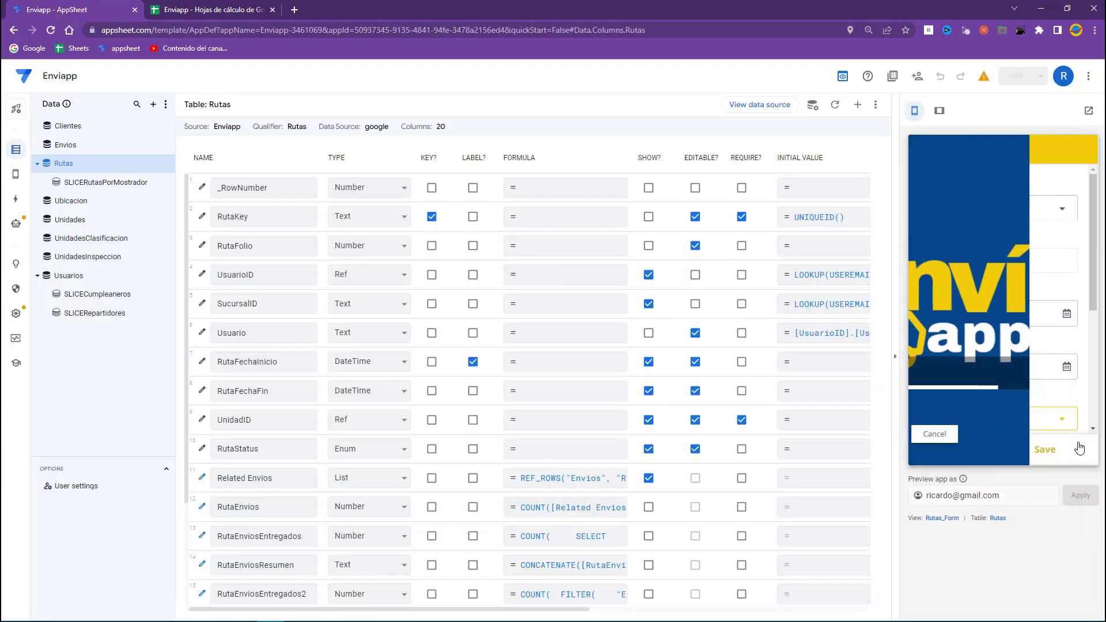
click(1010, 420)
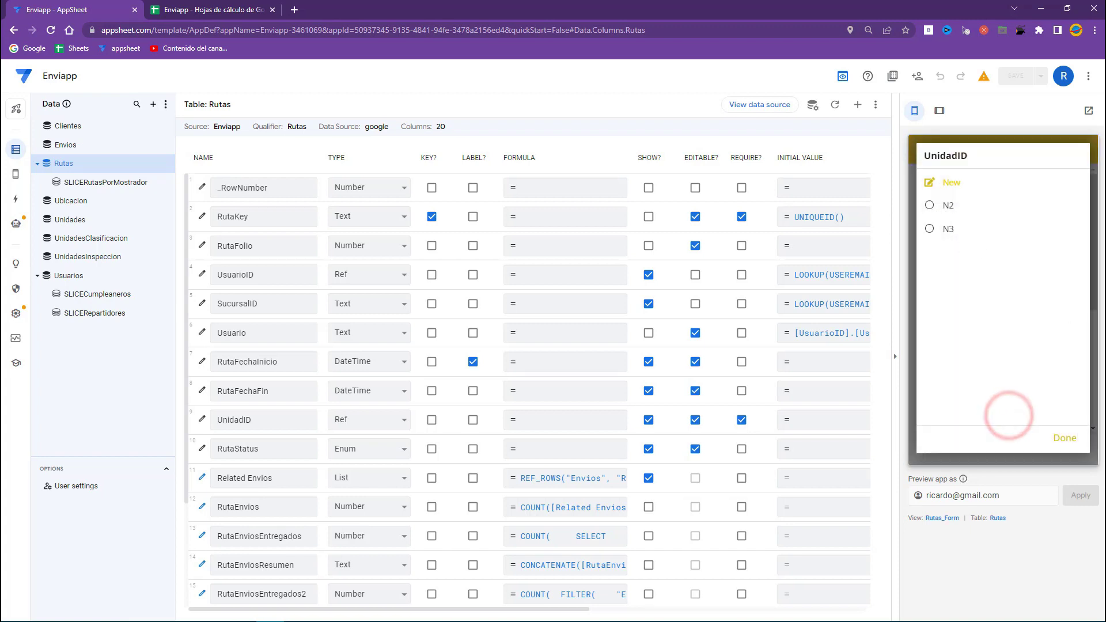